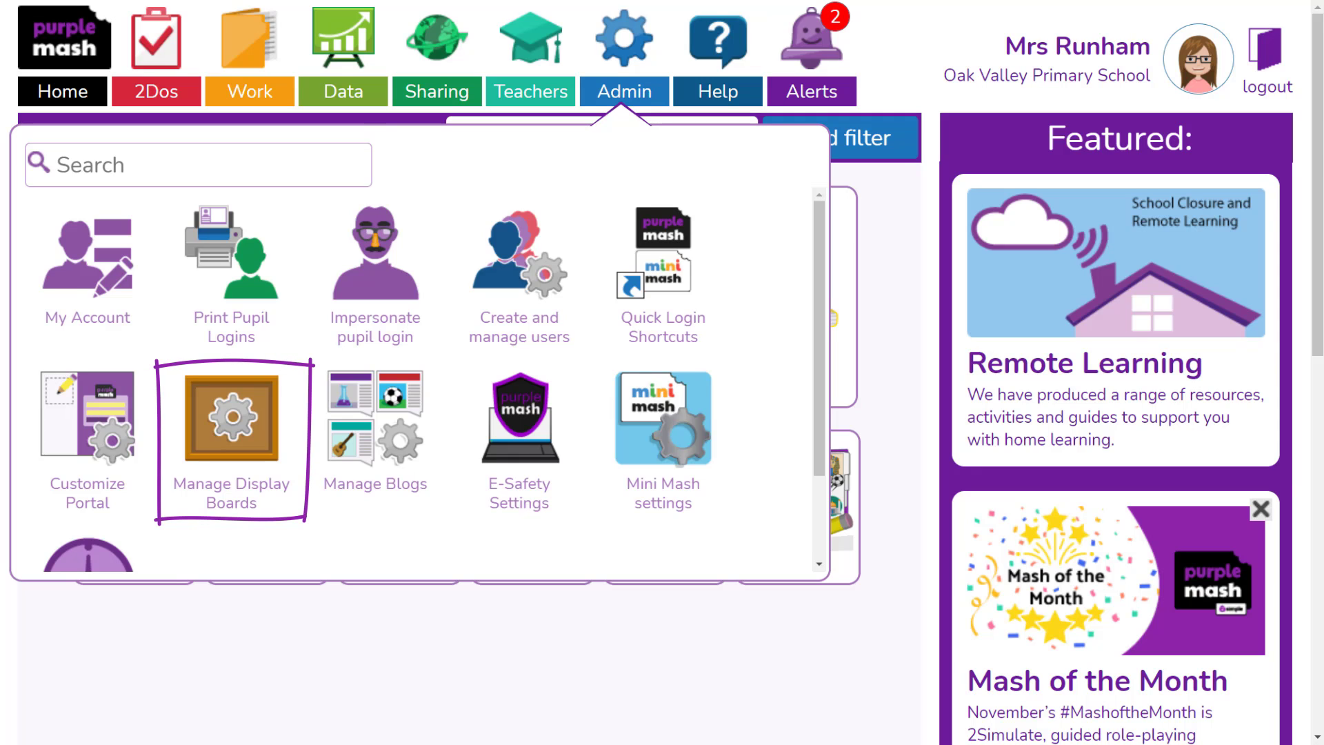
# Close the Admin options to return to the Purple Mash Home page
pyautogui.click(914, 356)
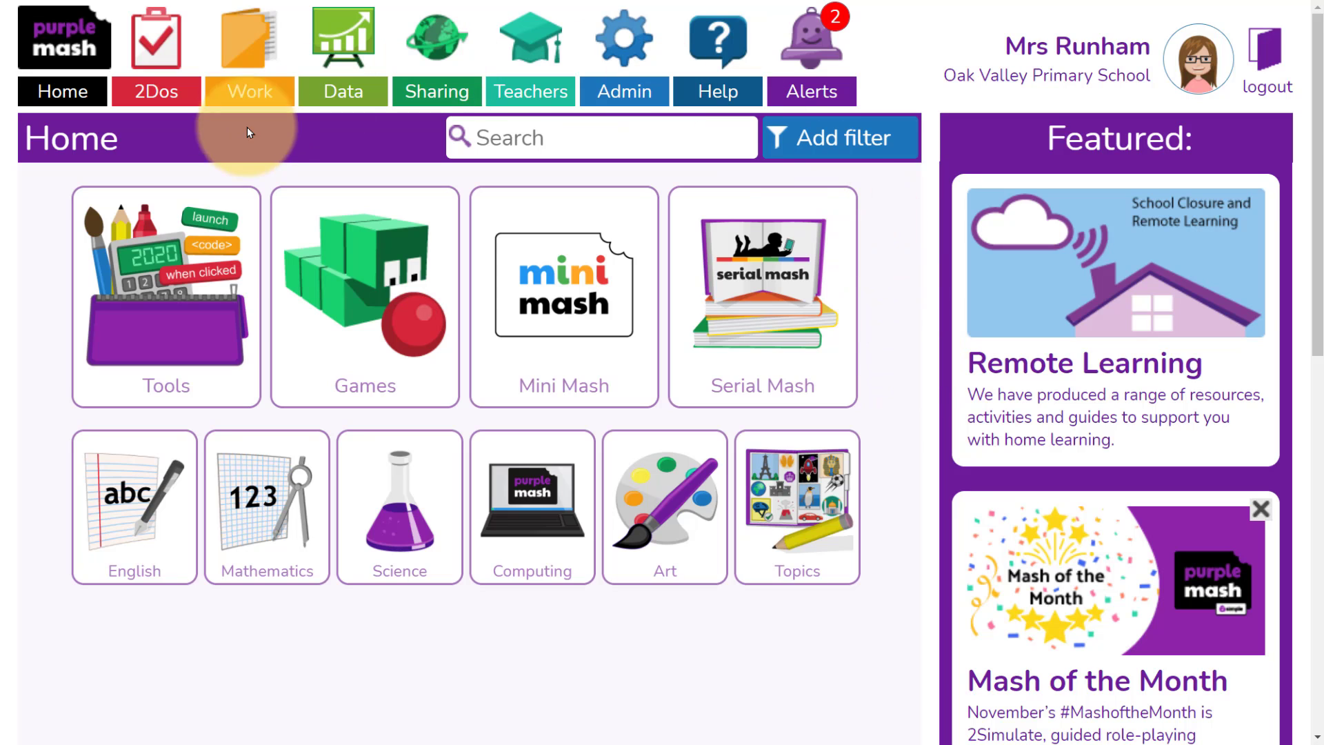
# From Tools, start setting 2Create a Story as a 2Do and edit its title
pyautogui.click(166, 313)
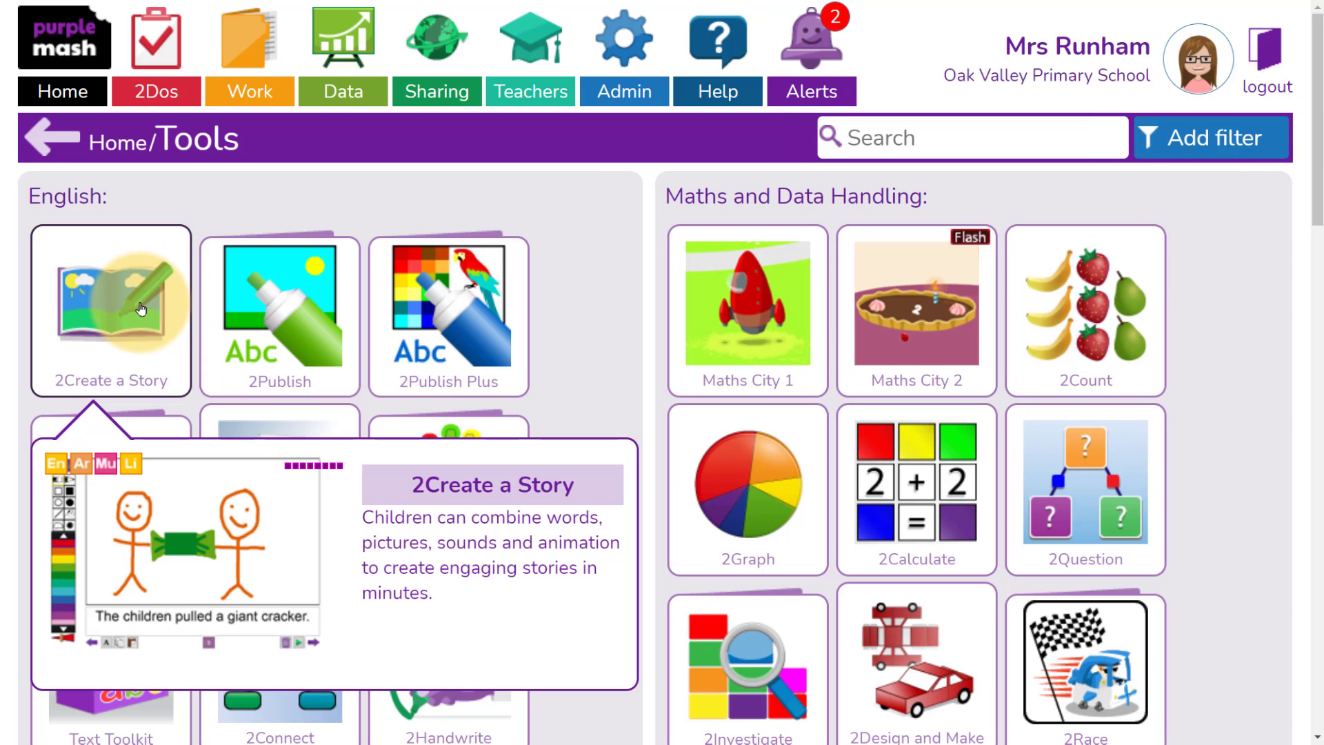
pyautogui.click(140, 308)
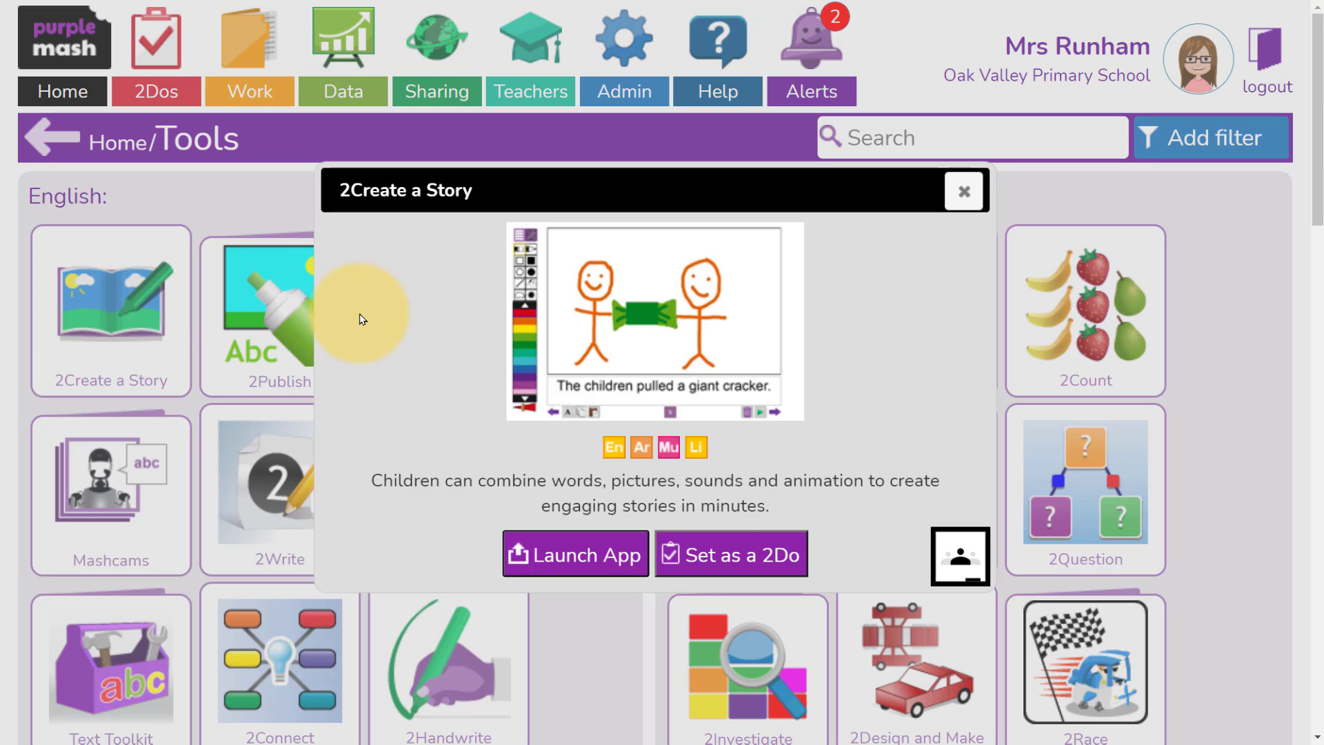
pyautogui.click(712, 551)
pyautogui.click(723, 166)
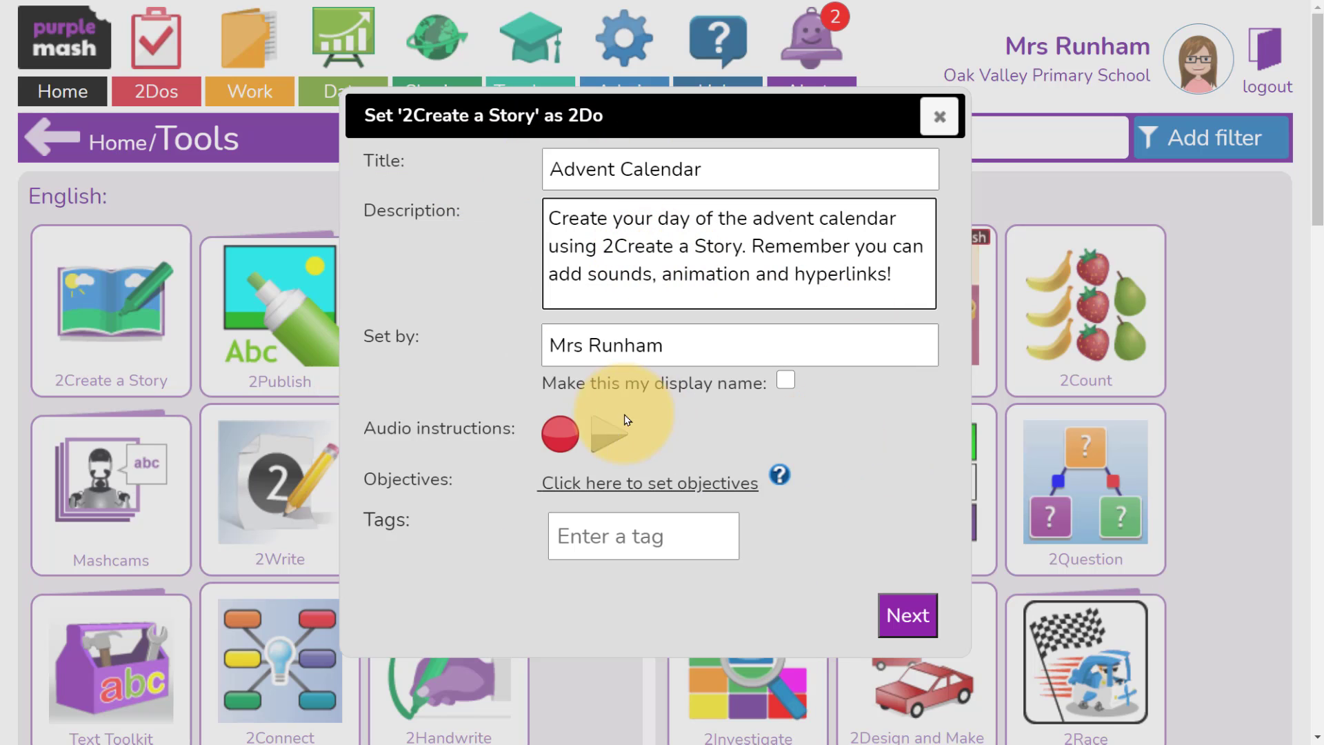
# Record audio instructions and assign the Advent Calendar 2Do to the Dolphins class
pyautogui.click(567, 436)
pyautogui.click(742, 451)
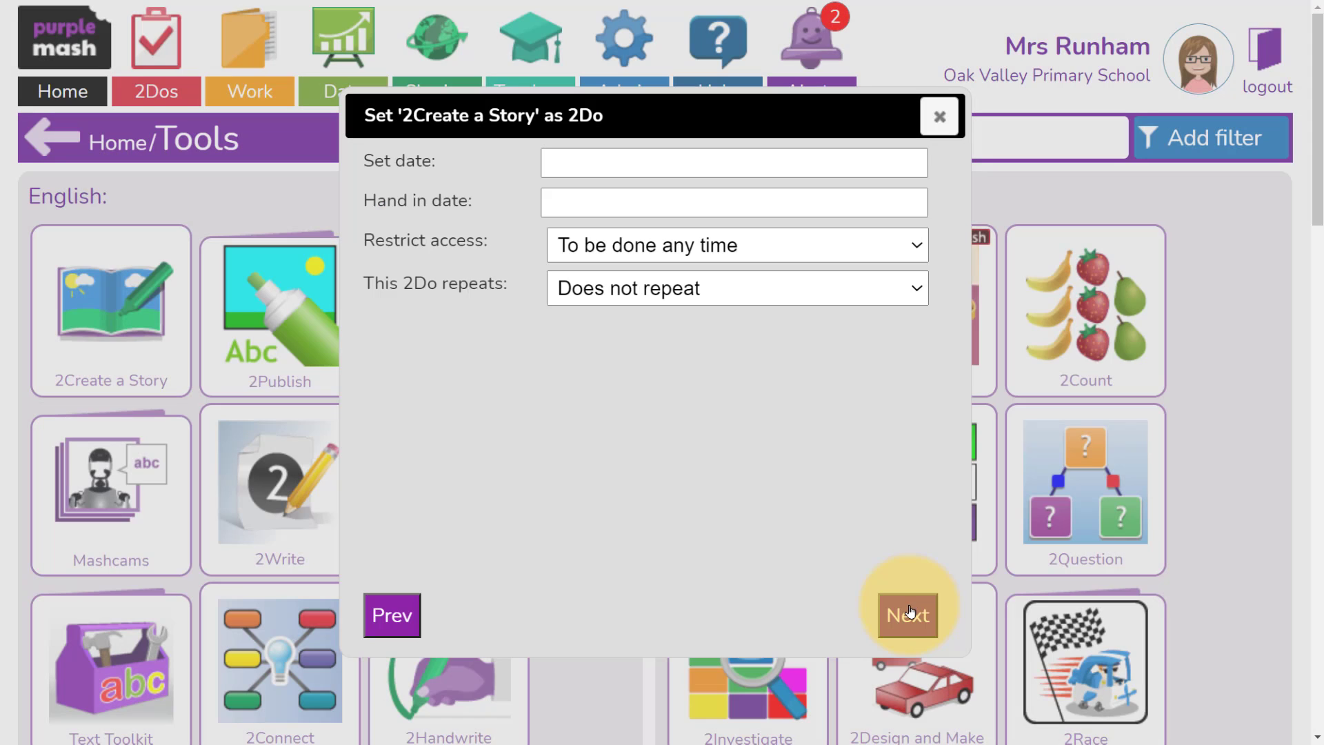
pyautogui.click(900, 613)
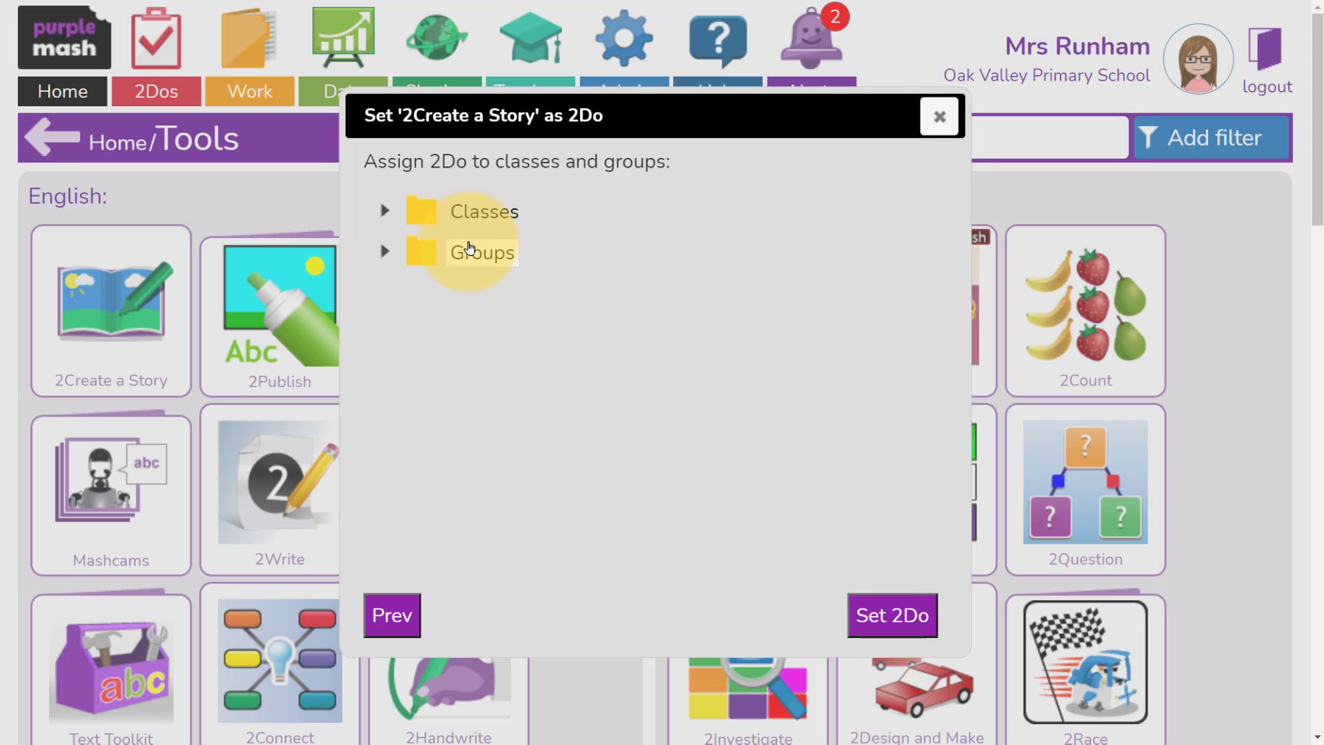
pyautogui.click(384, 209)
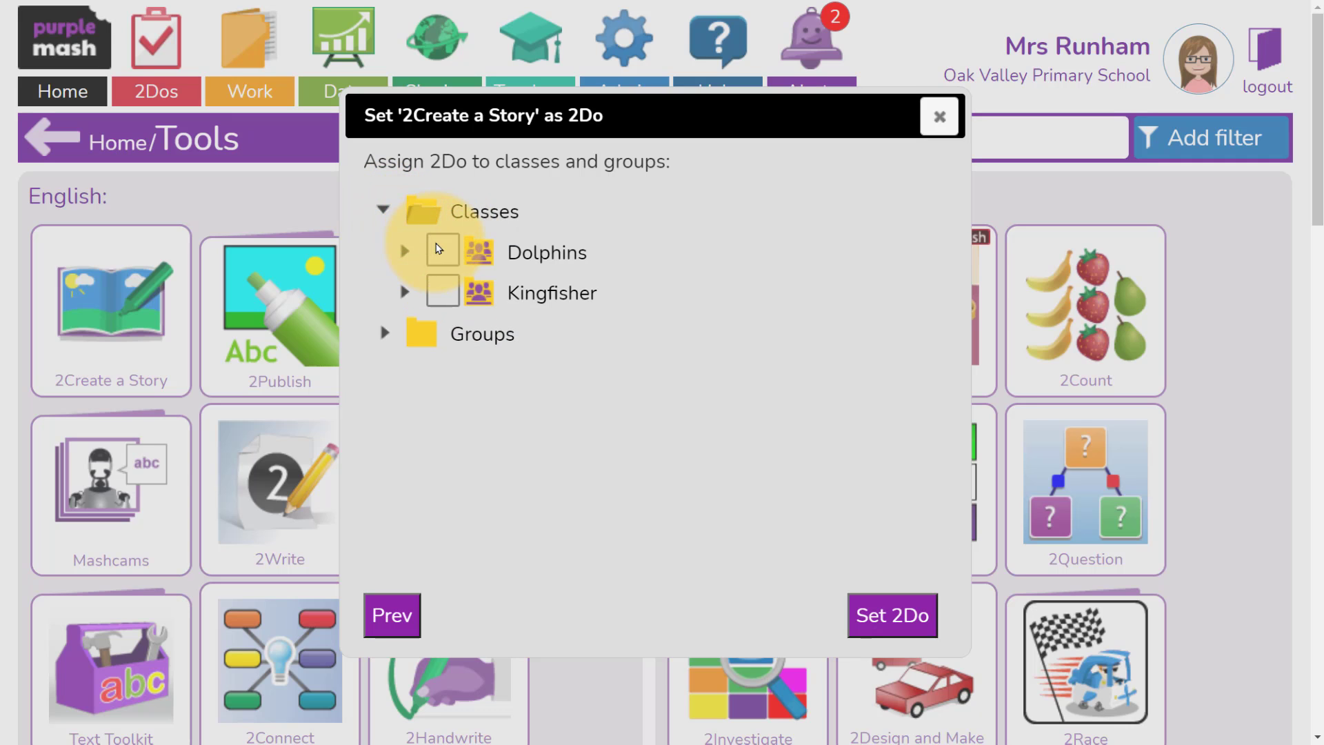
pyautogui.click(442, 249)
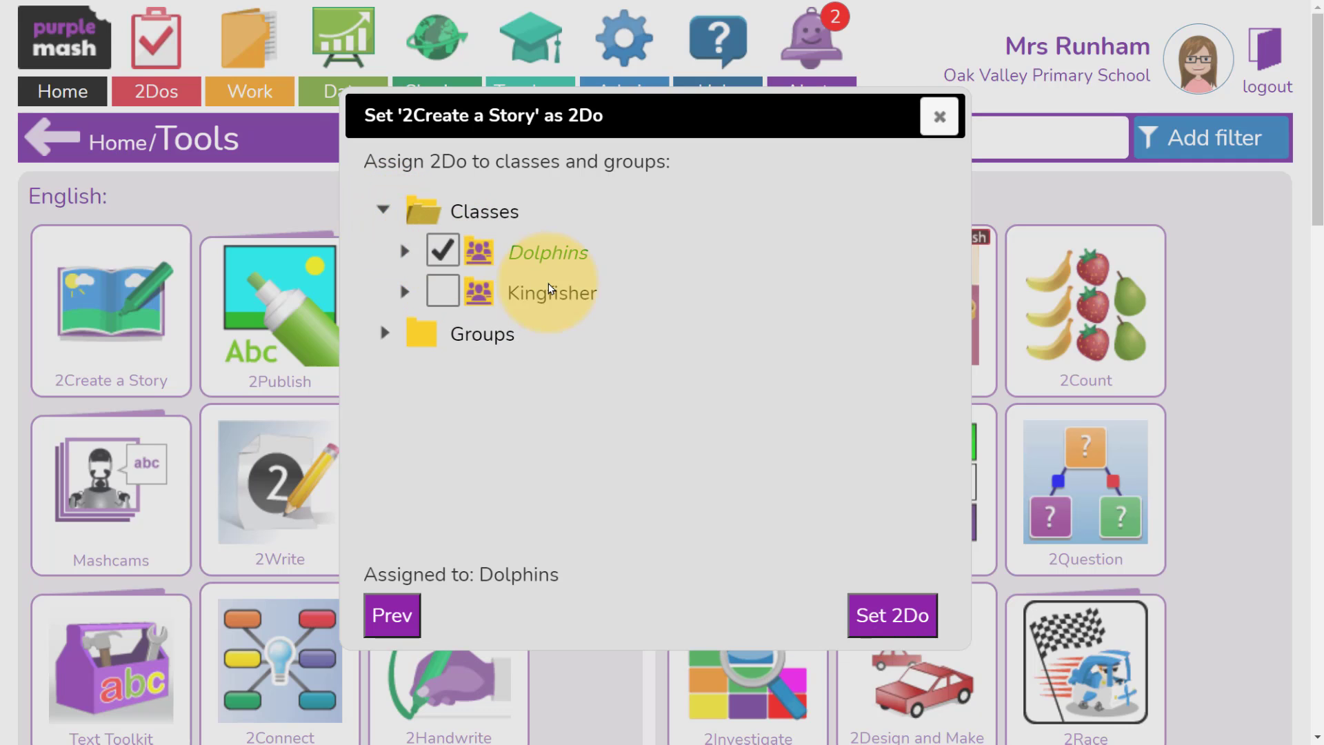
pyautogui.click(870, 624)
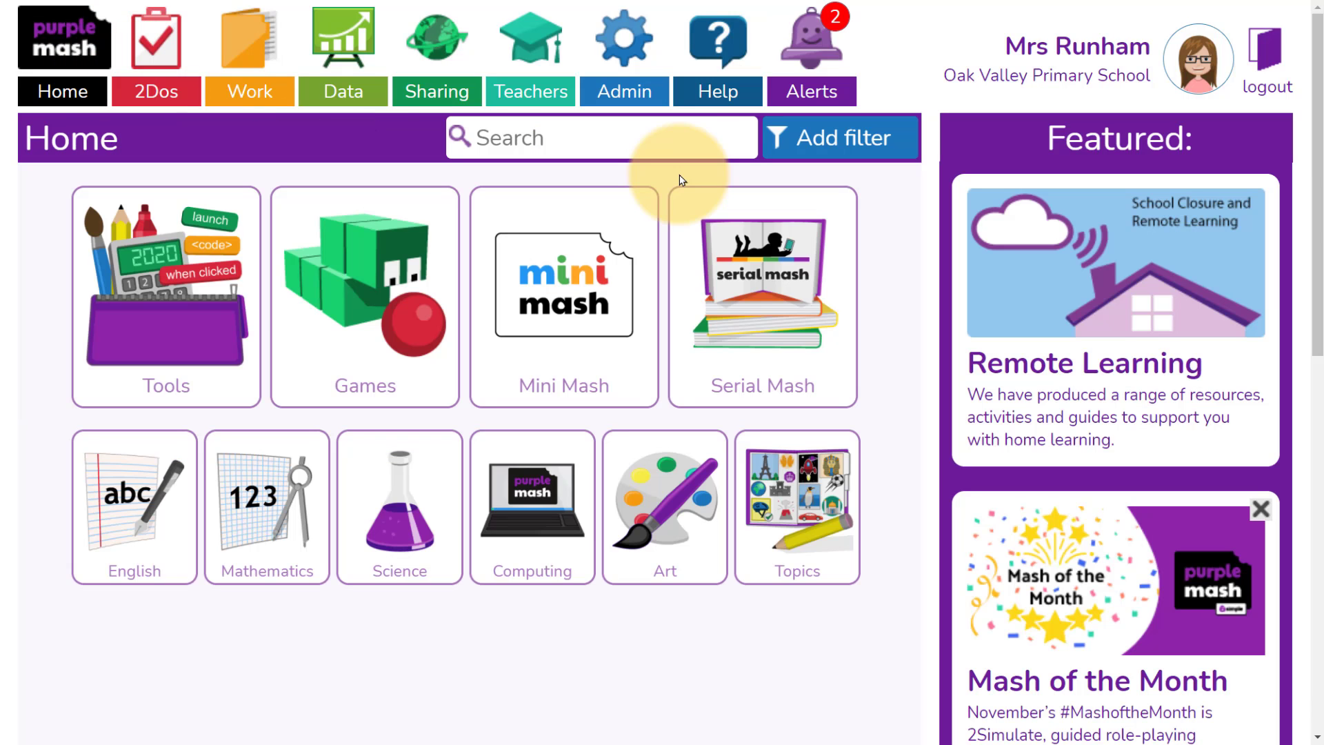
# Create a new display board named 'Advent Calendar', described 'Advent Calendar 2020'
pyautogui.click(626, 97)
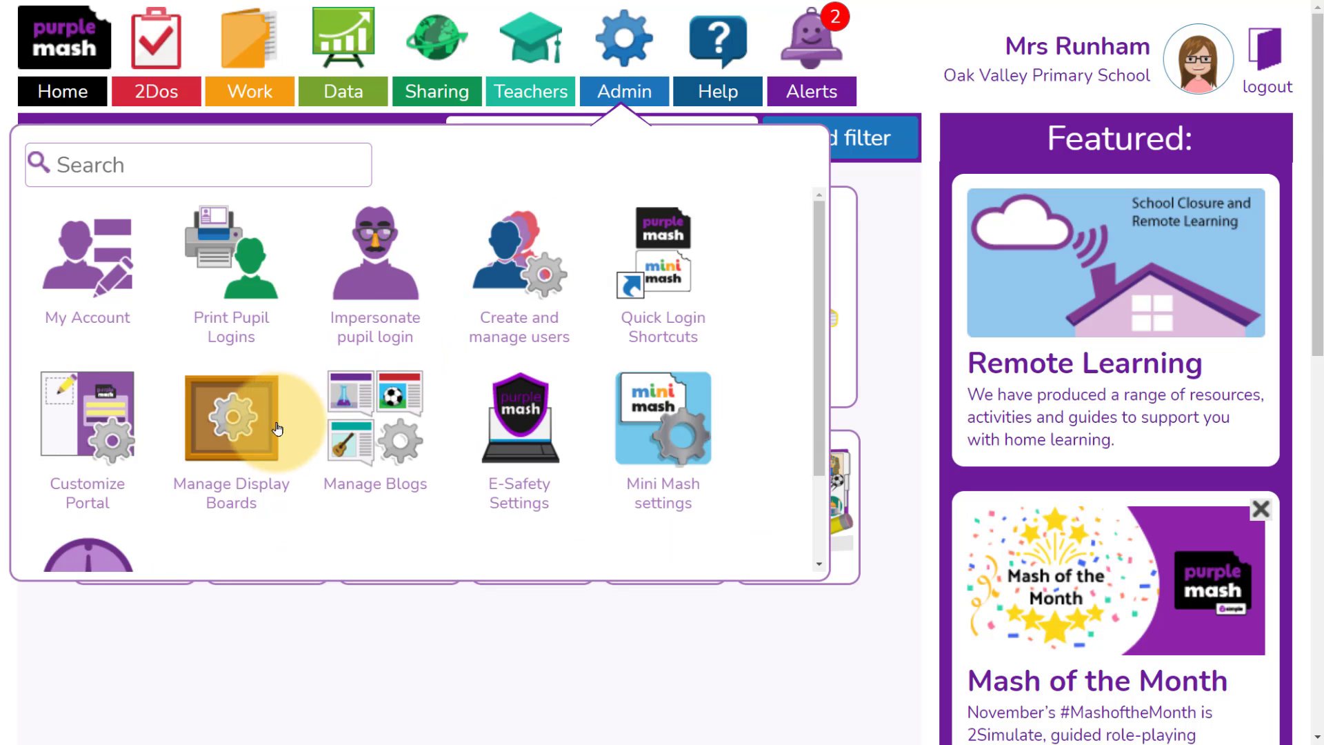
pyautogui.click(220, 455)
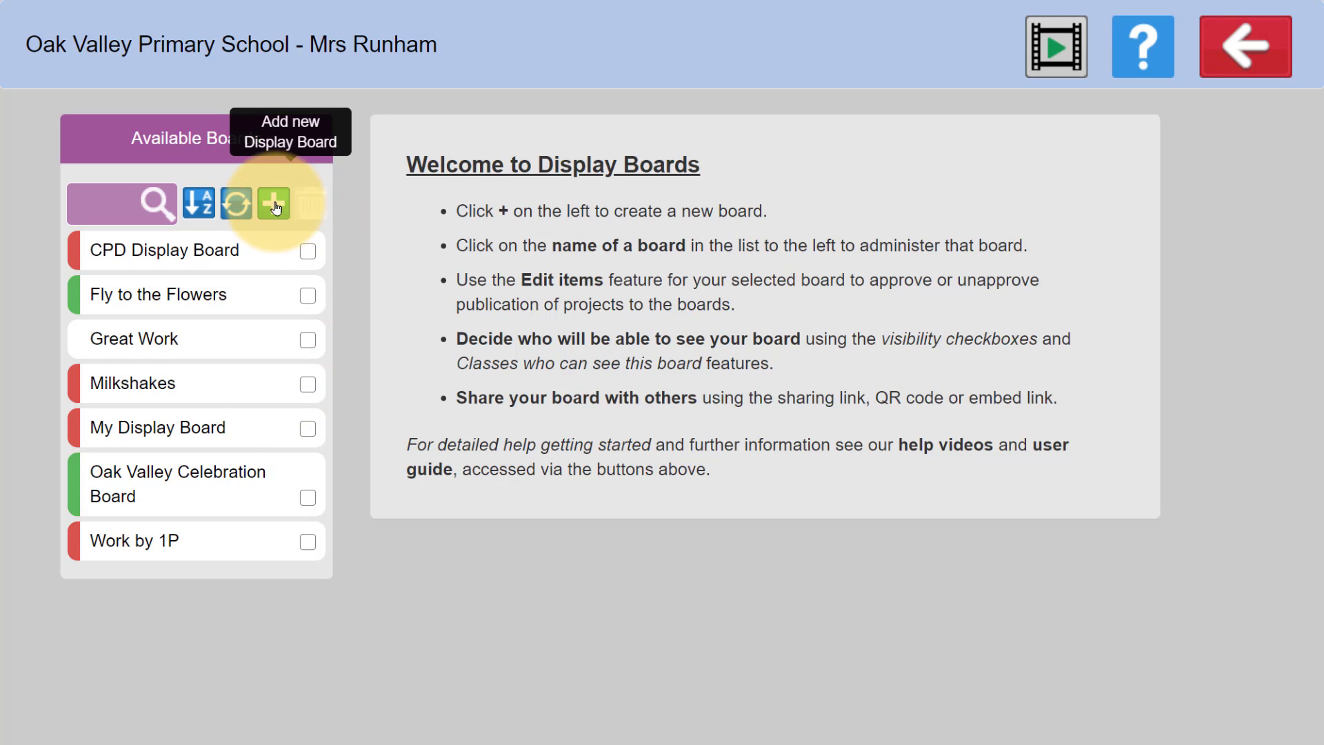
pyautogui.click(275, 207)
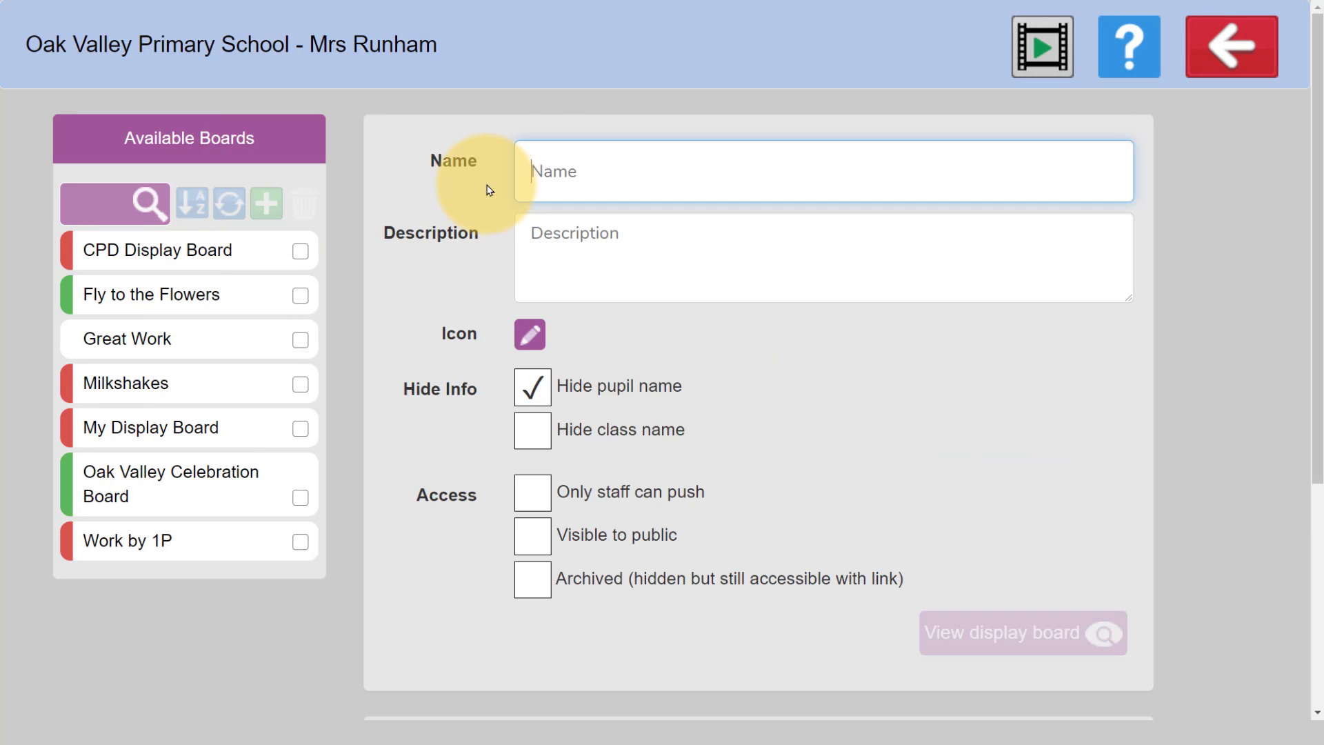
pyautogui.write('Advent Calendar')
pyautogui.press('Tab')
pyautogui.write('Advent Calendar 2020')
# Search the board icon clipart for 'Christmas'
pyautogui.click(541, 342)
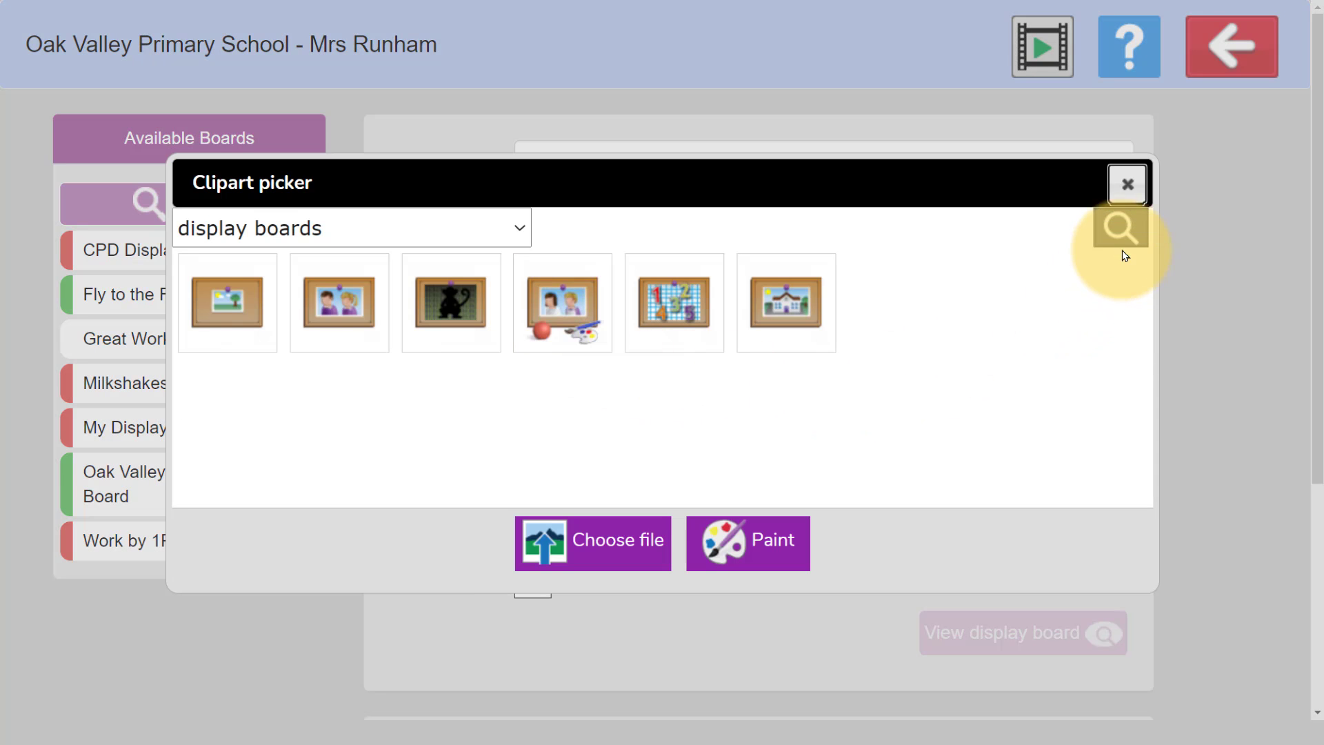
pyautogui.click(1121, 228)
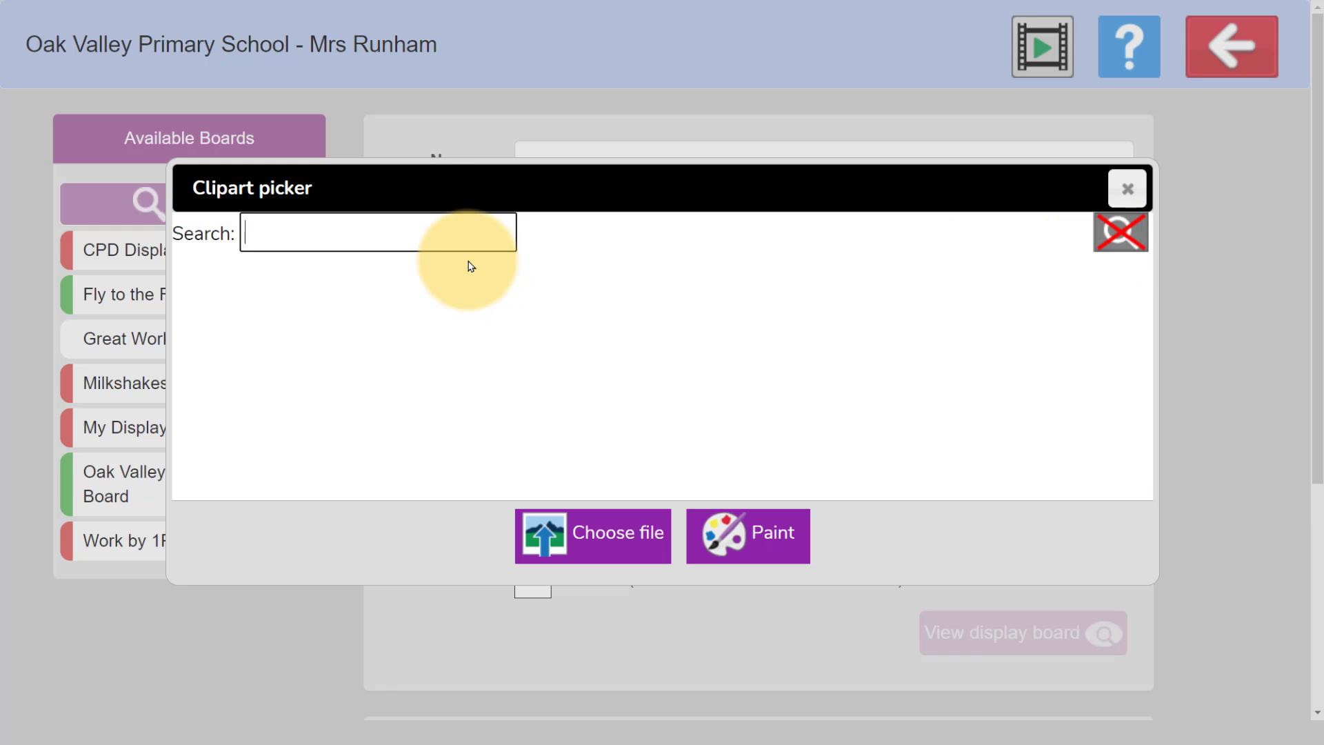
pyautogui.write('Christmas')
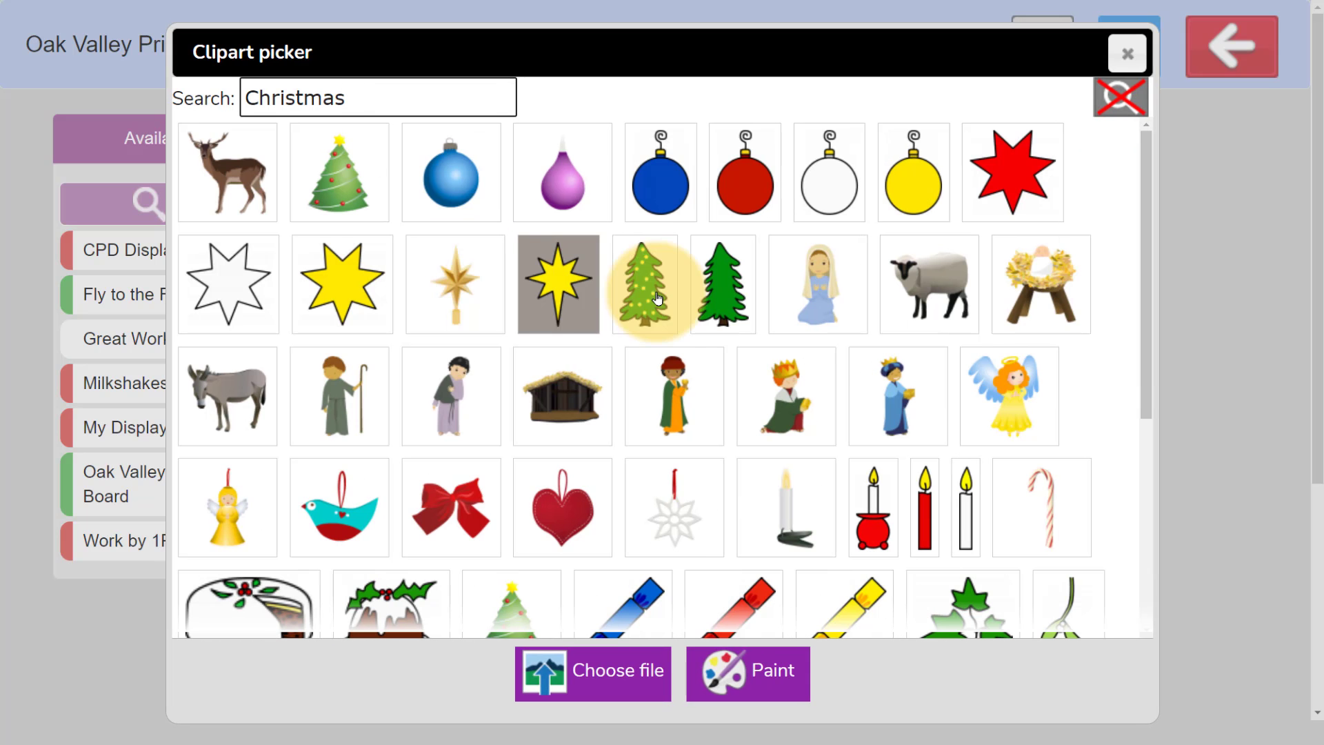
pyautogui.moveTo(1149, 229); pyautogui.dragTo(1186, 493)
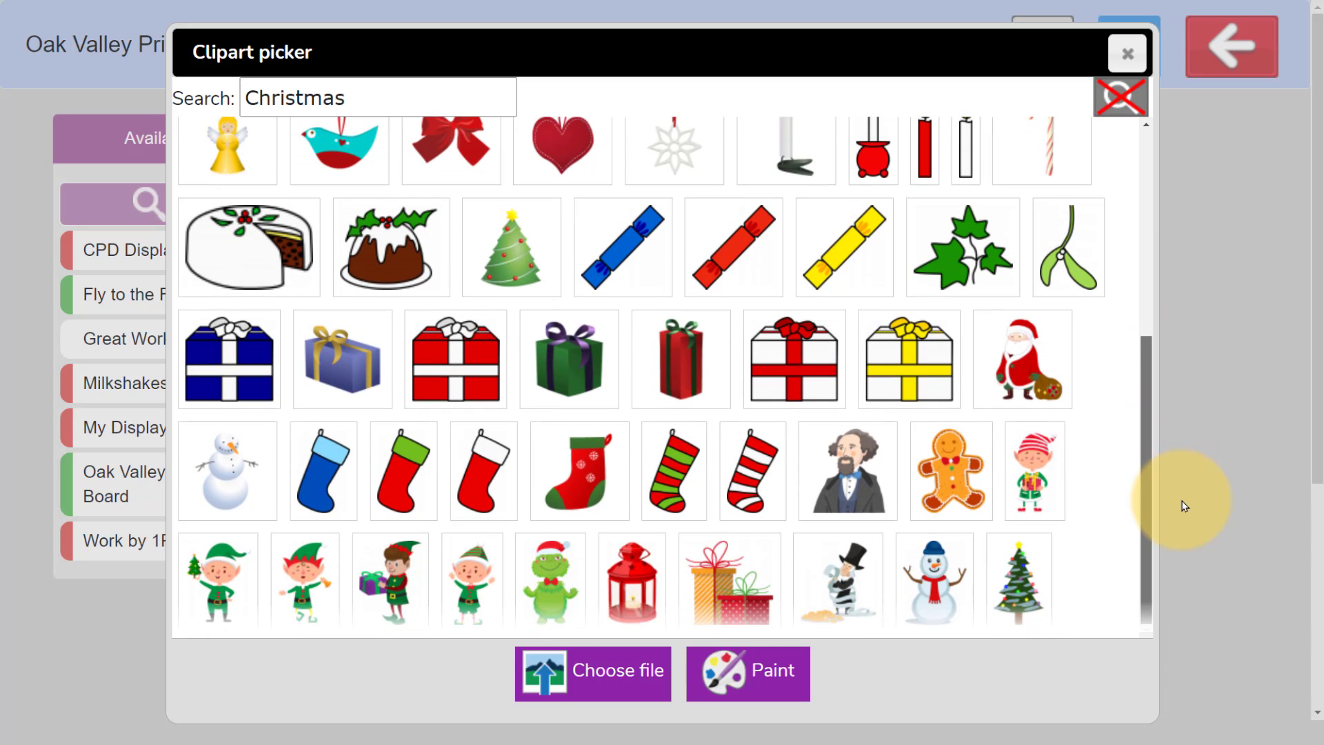
# Give the board the gingerbread-man icon and Dolphins visibility, save it, and view it
pyautogui.click(966, 475)
pyautogui.scroll(-5, 609, 204)
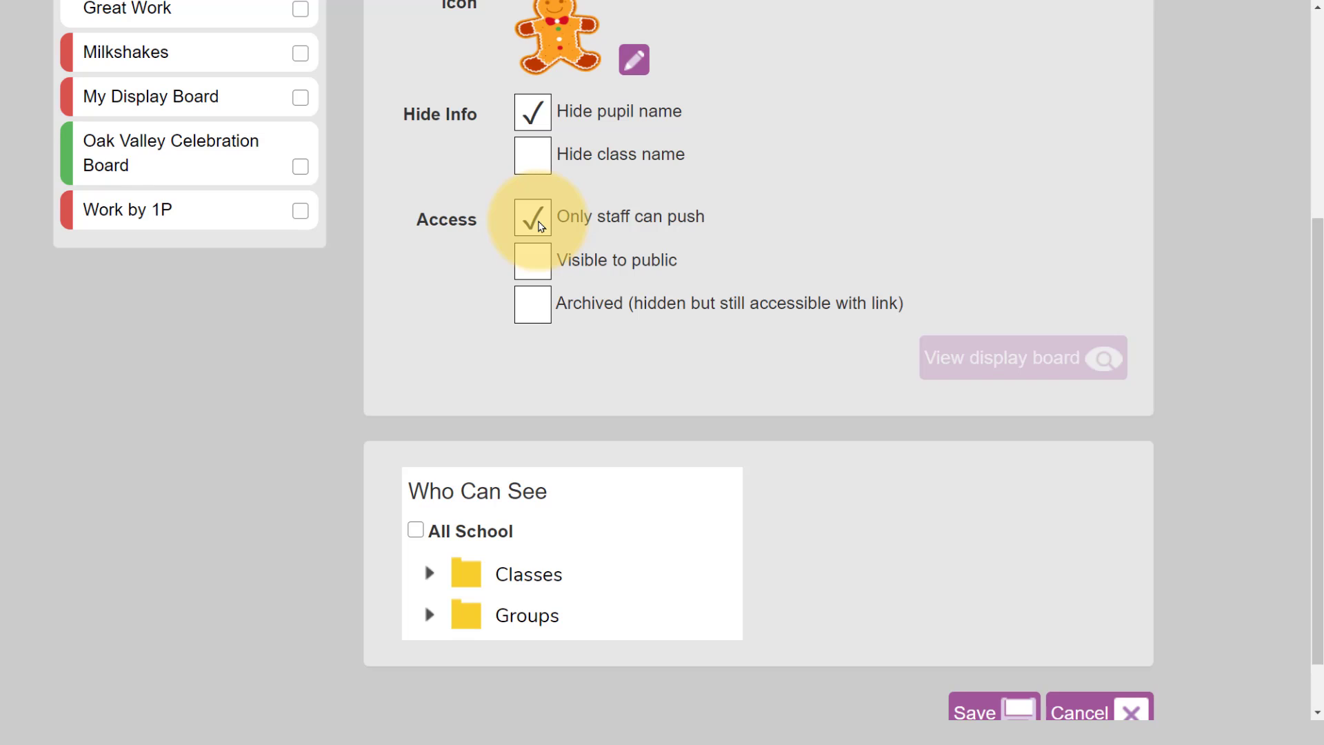
pyautogui.click(423, 585)
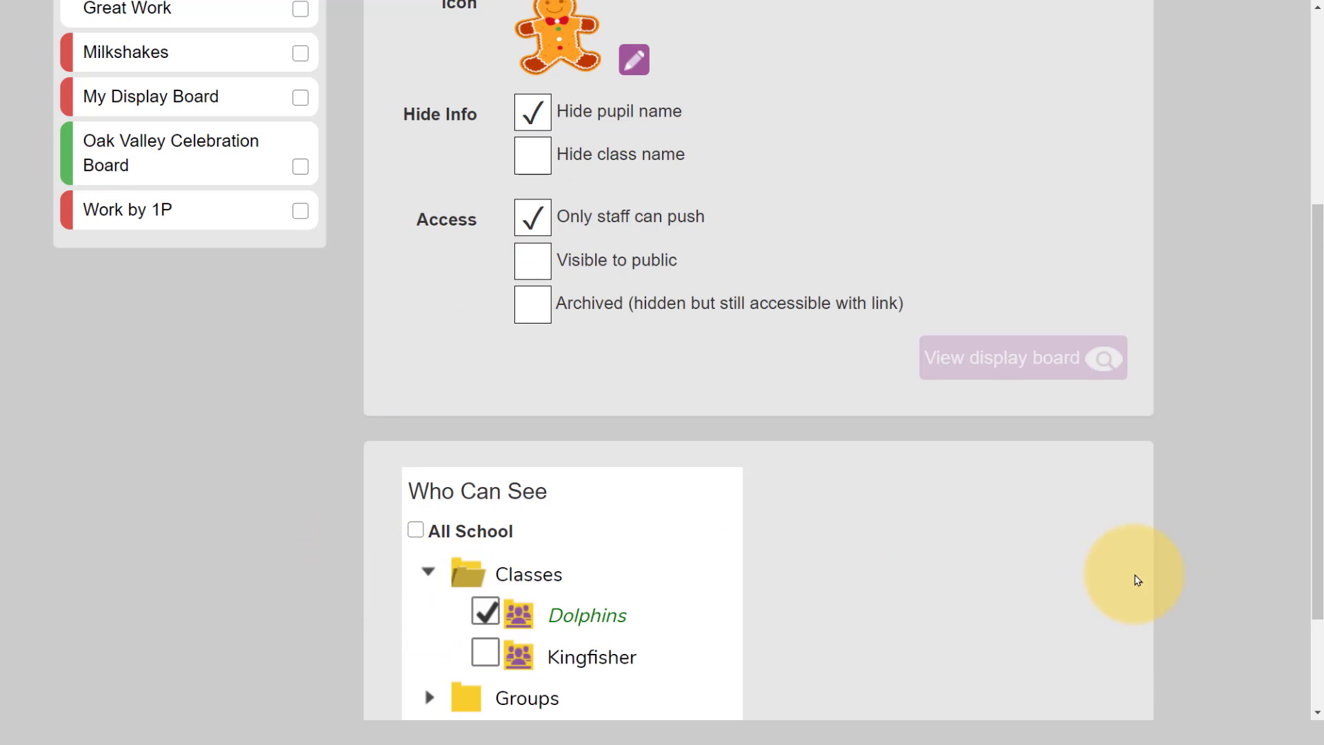
pyautogui.scroll(-2, 1136, 576)
pyautogui.click(994, 647)
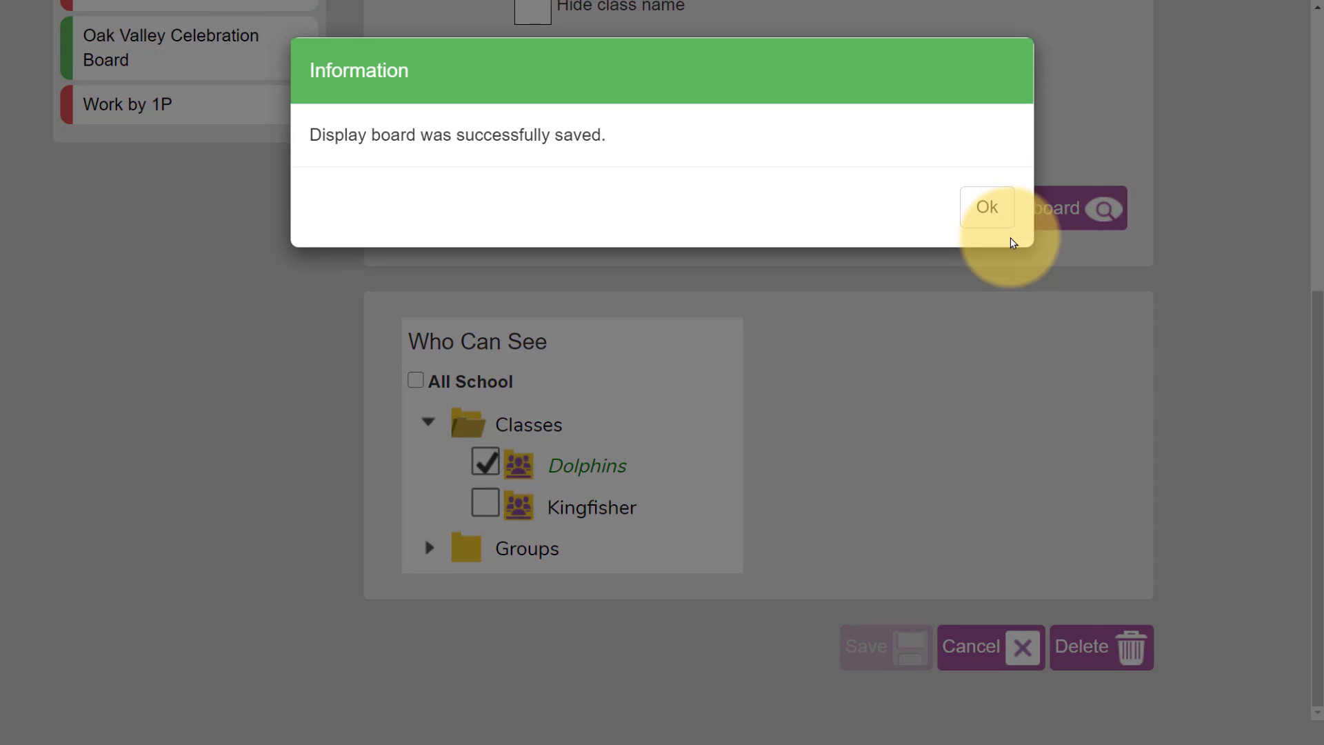
pyautogui.click(1001, 222)
pyautogui.click(1008, 225)
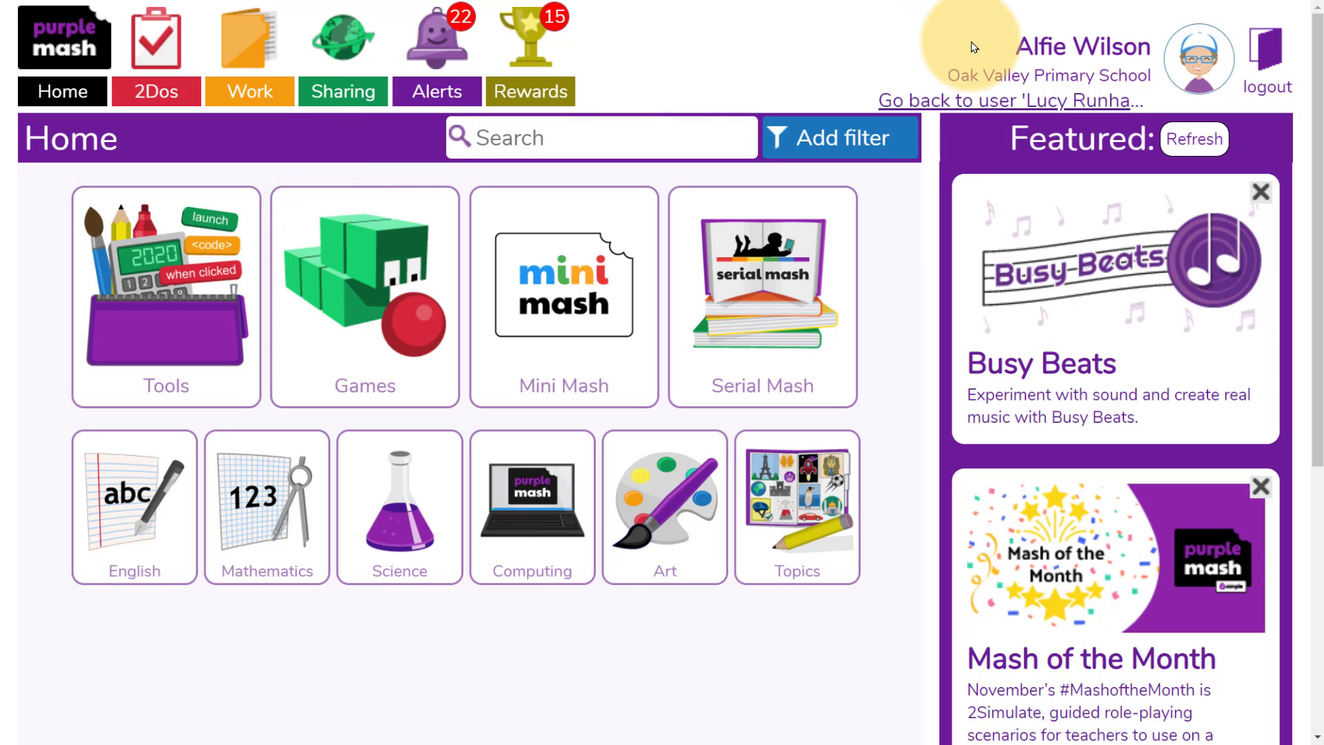
# As the pupil, open the Alerts and switch to the 2Dos list
pyautogui.click(436, 95)
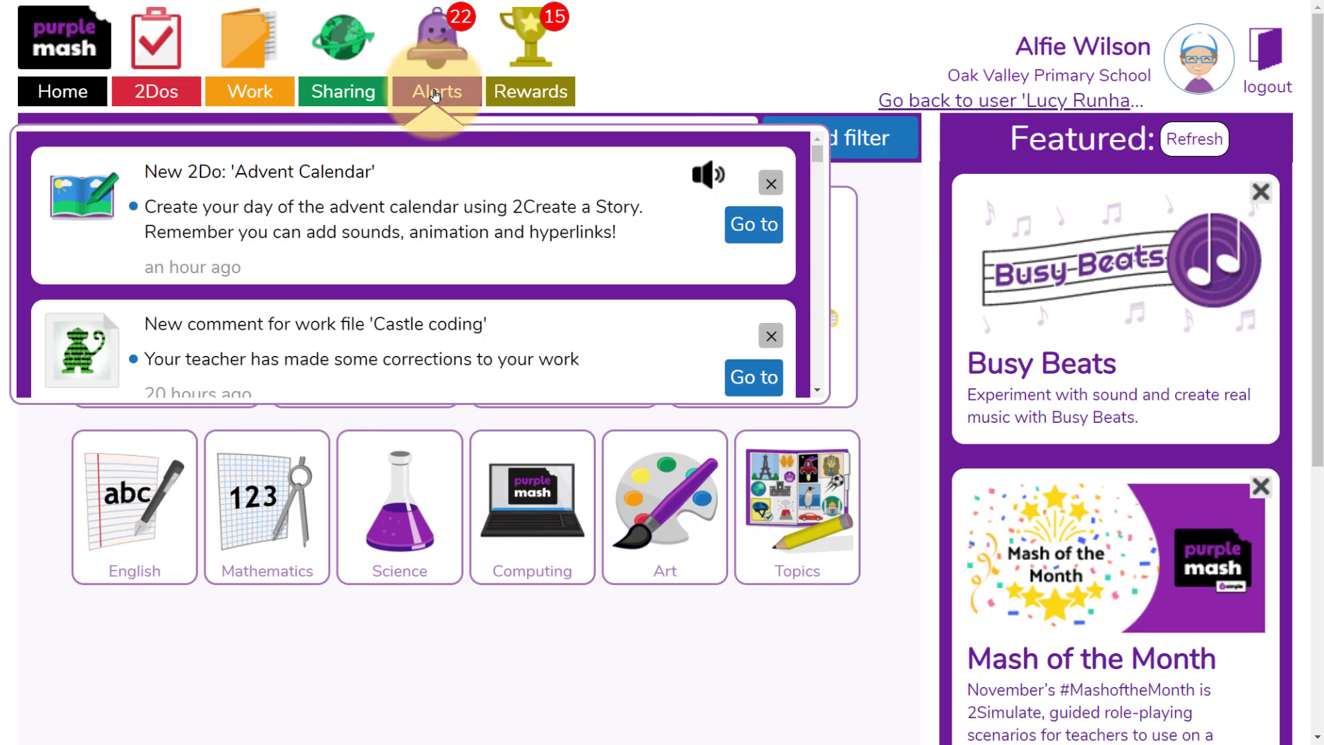
pyautogui.click(173, 94)
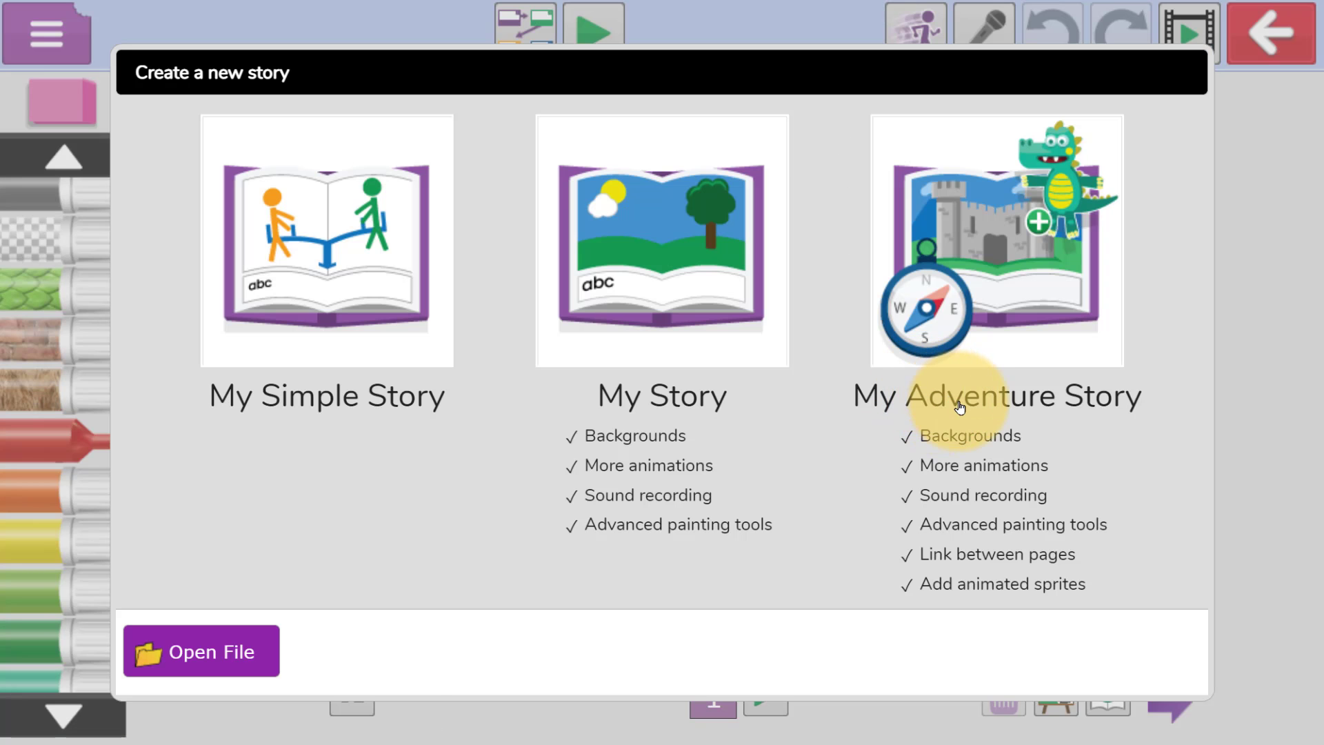
# Start a new My Adventure Story and pick the blue number 1 clipart sprite
pyautogui.click(1022, 293)
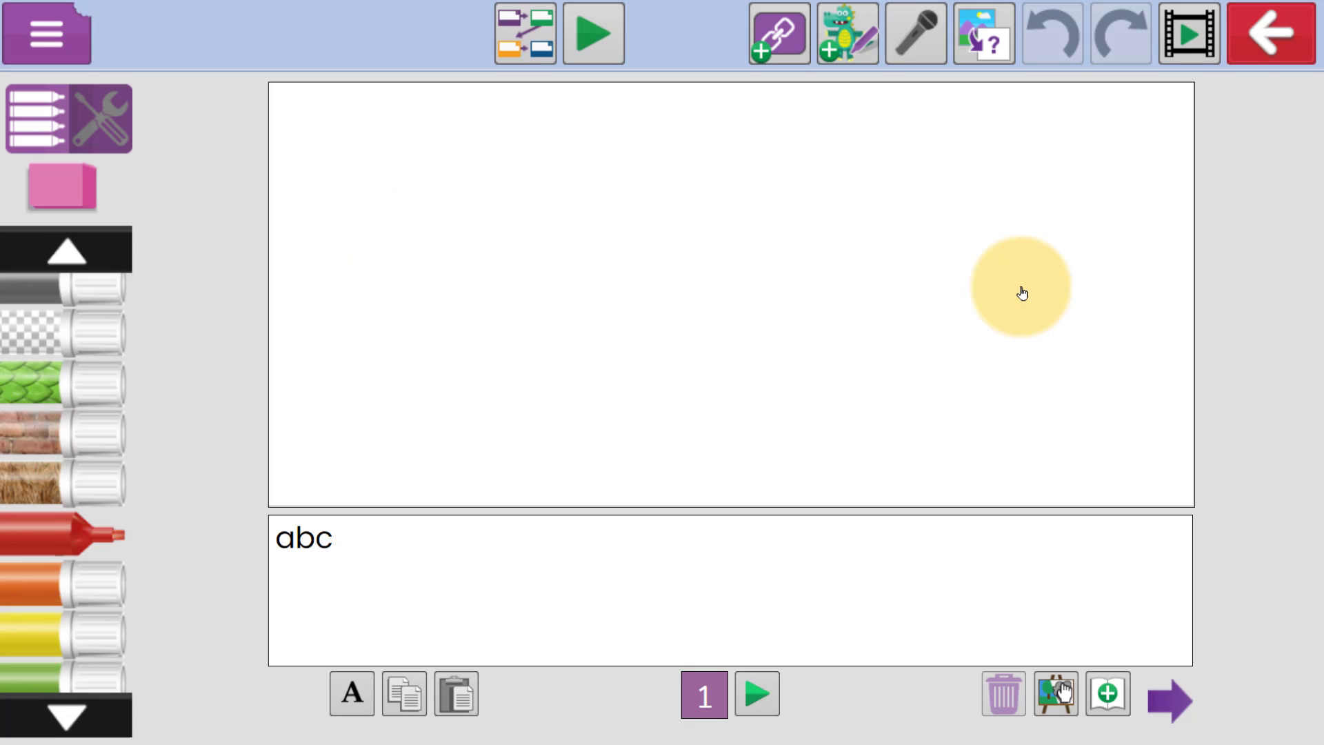
pyautogui.click(856, 55)
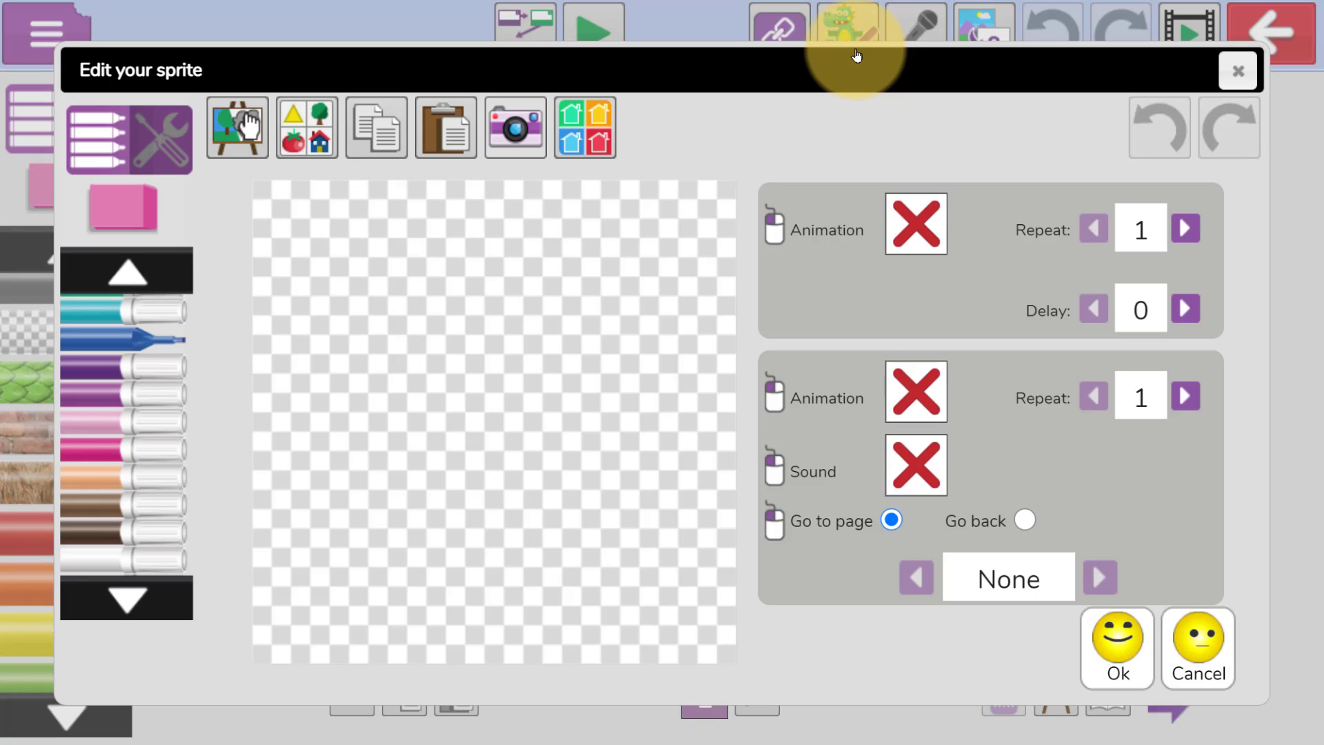
pyautogui.click(316, 137)
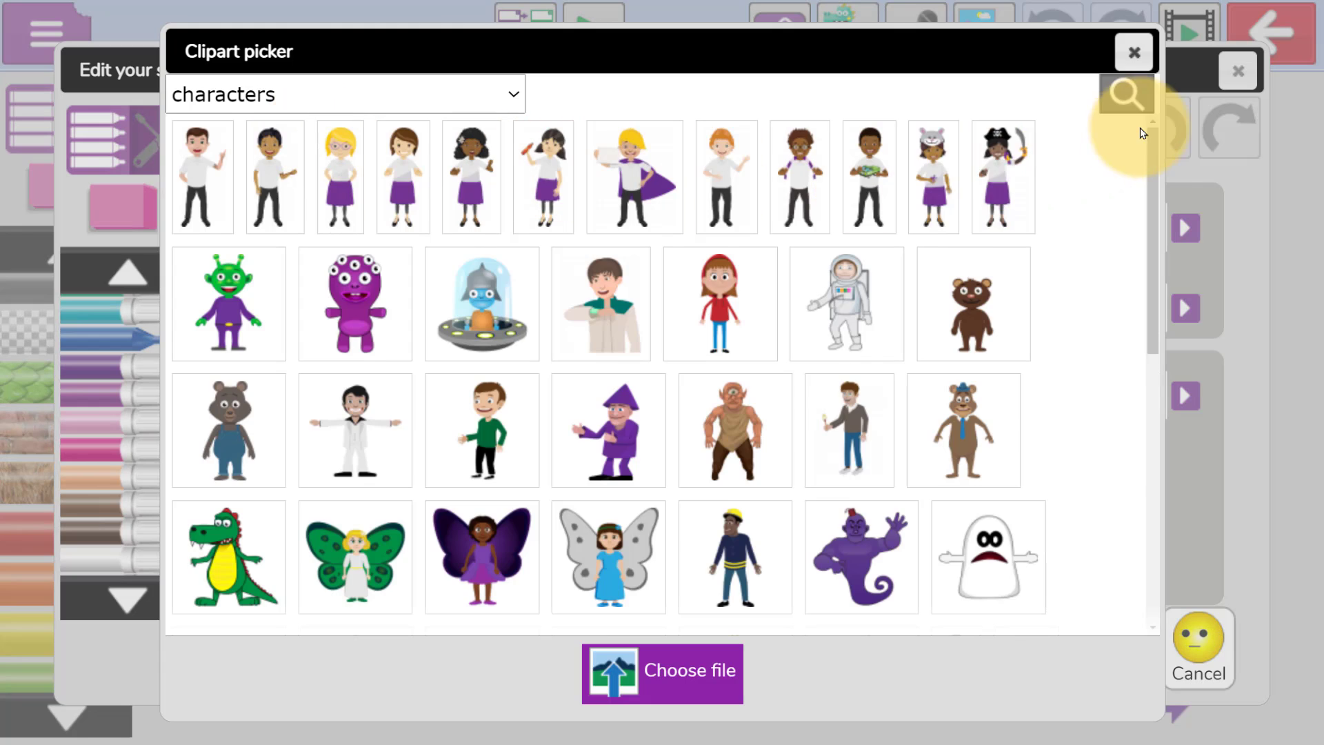
pyautogui.click(1130, 100)
pyautogui.write('numeb')
pyautogui.write('be')
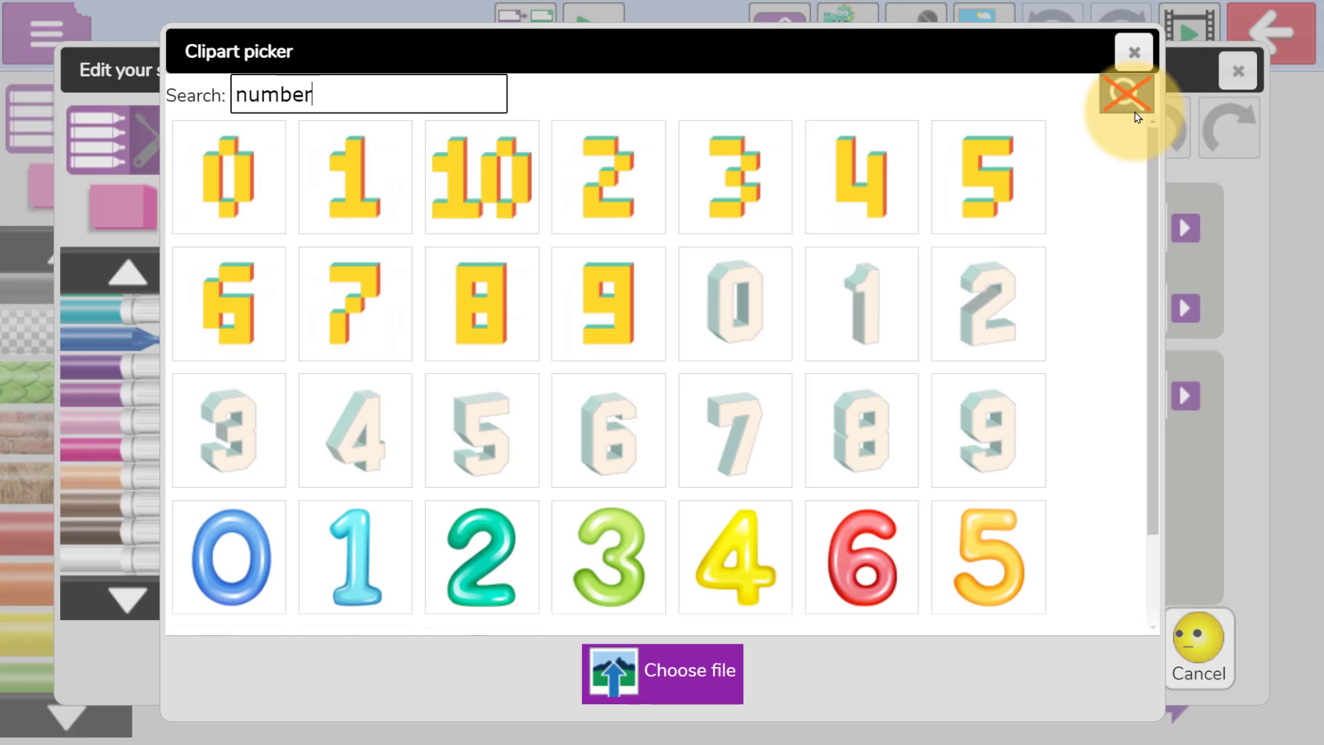
pyautogui.click(334, 570)
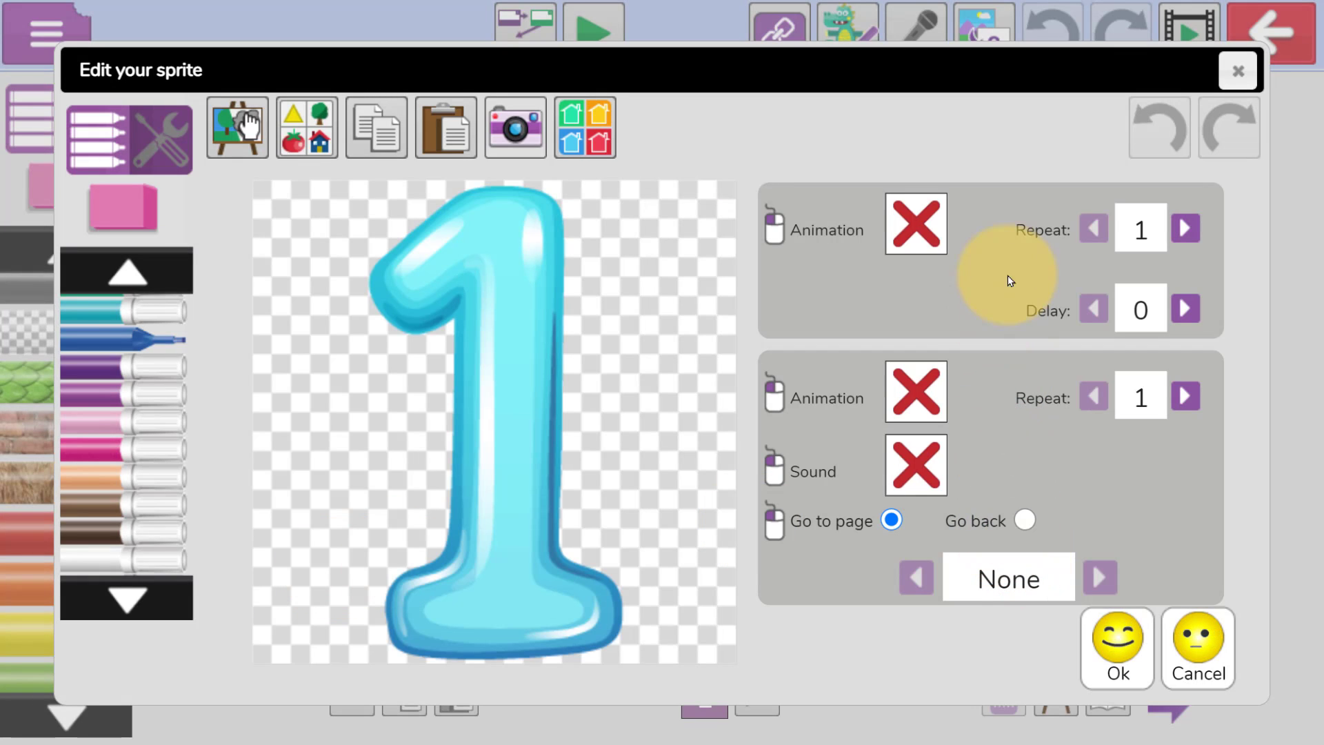
# Give the number 1 sprite an anticlockwise rotate animation and place it
pyautogui.click(925, 227)
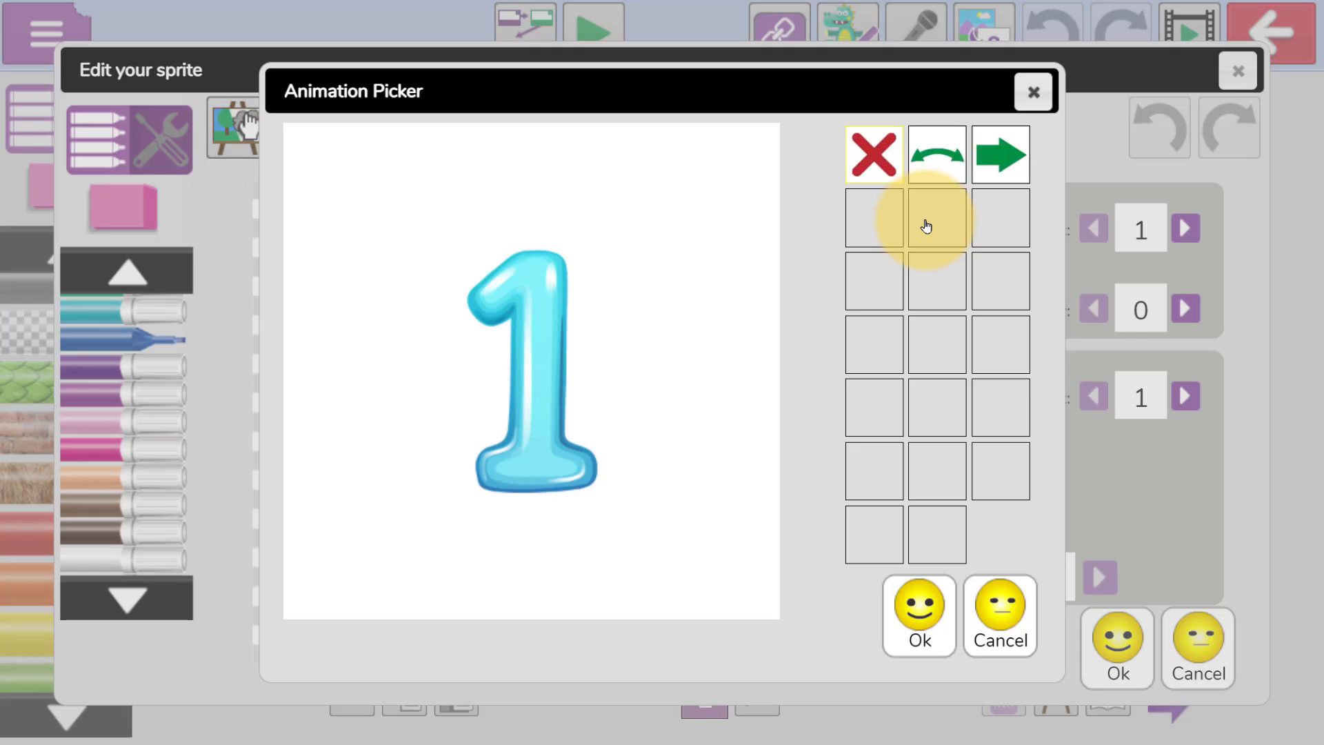
pyautogui.click(947, 282)
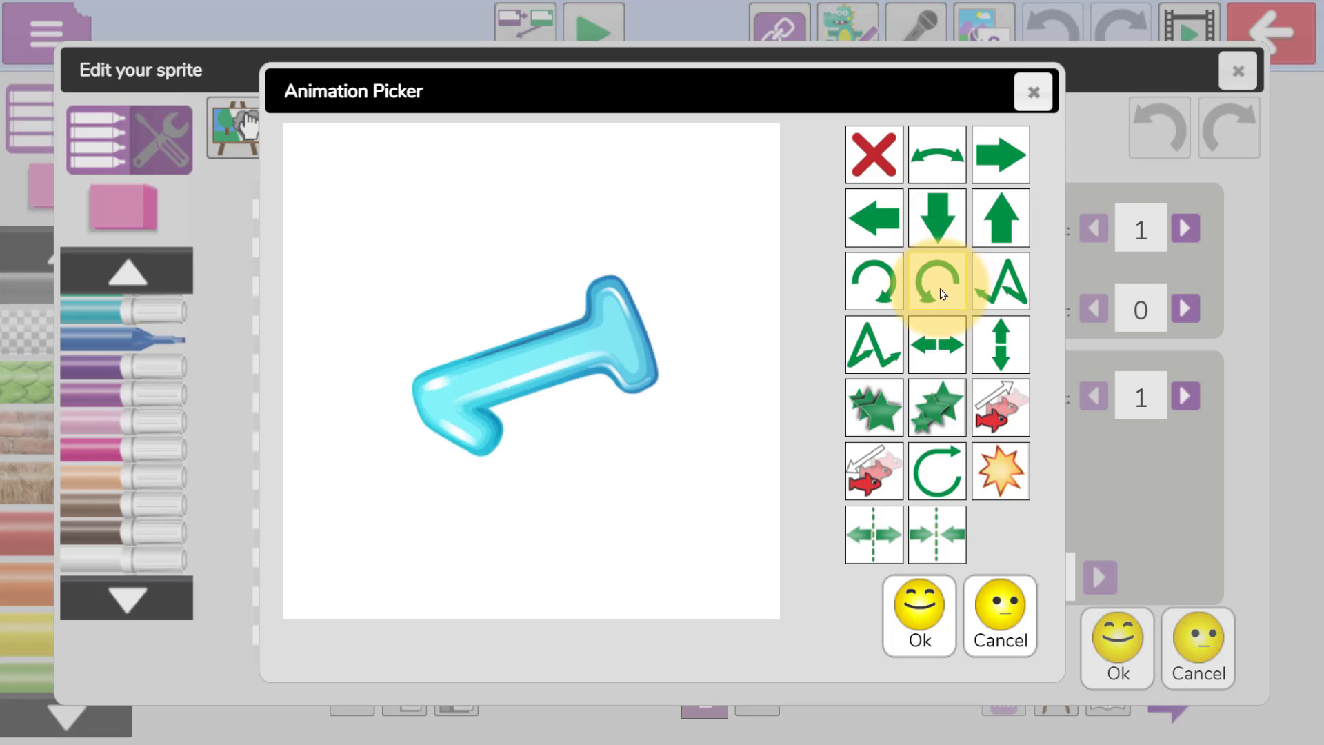
pyautogui.click(921, 631)
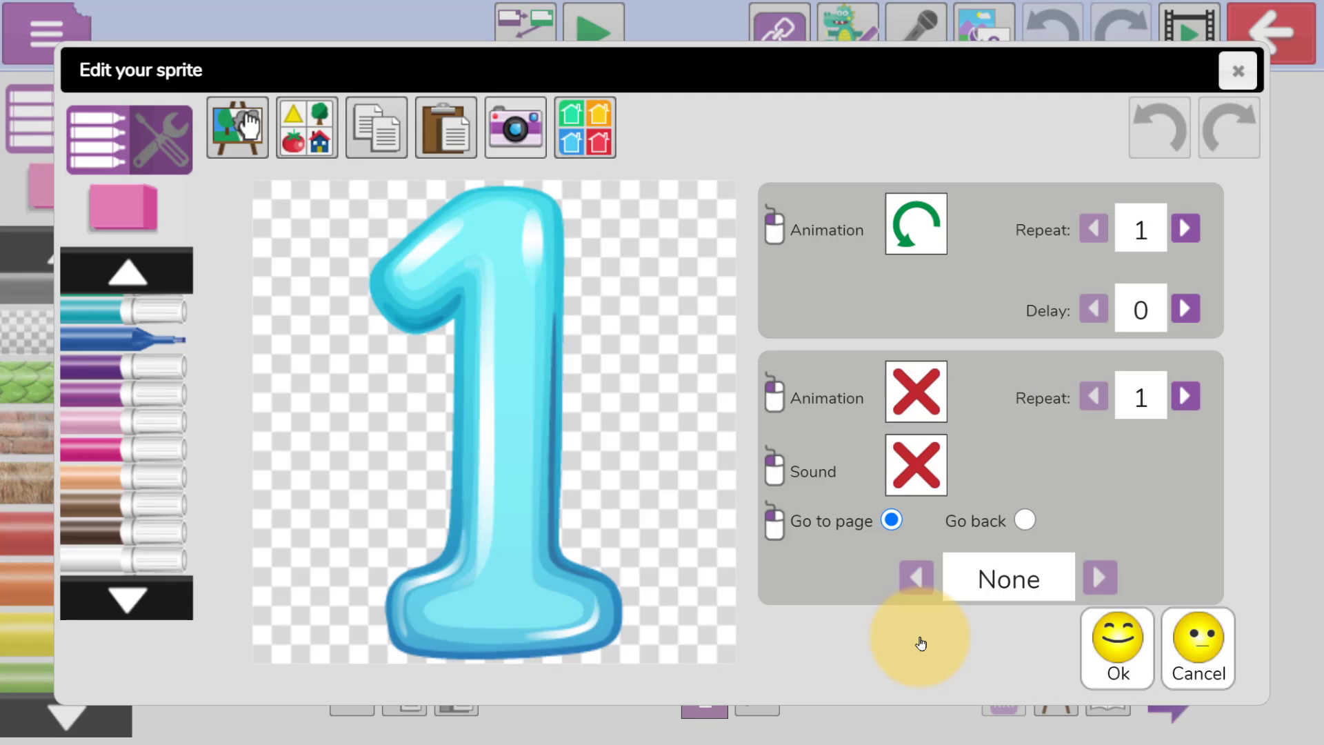
pyautogui.click(1130, 676)
# Enlarge and centre the blue 1, then change the caption to 'Day 1...'
pyautogui.moveTo(724, 281); pyautogui.dragTo(727, 414)
pyautogui.moveTo(751, 333); pyautogui.dragTo(733, 417)
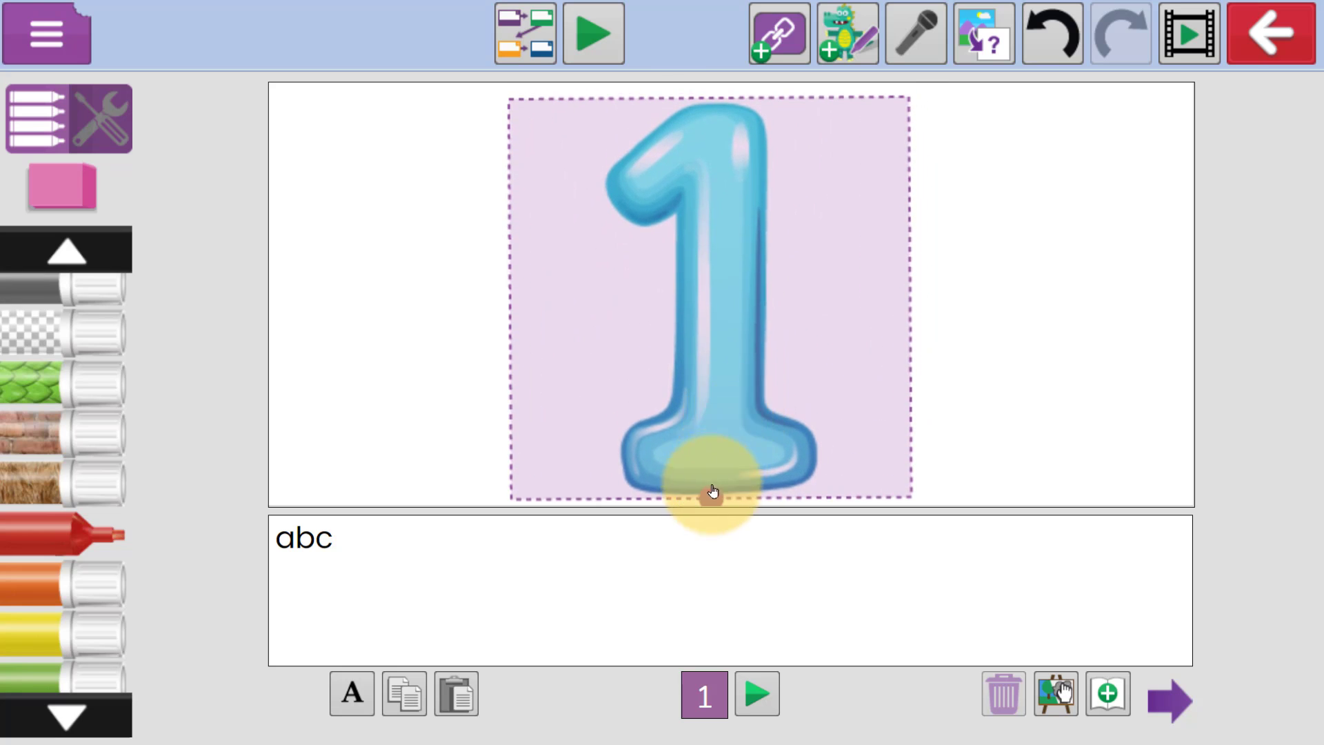
pyautogui.moveTo(710, 492); pyautogui.dragTo(714, 439)
pyautogui.click(721, 548)
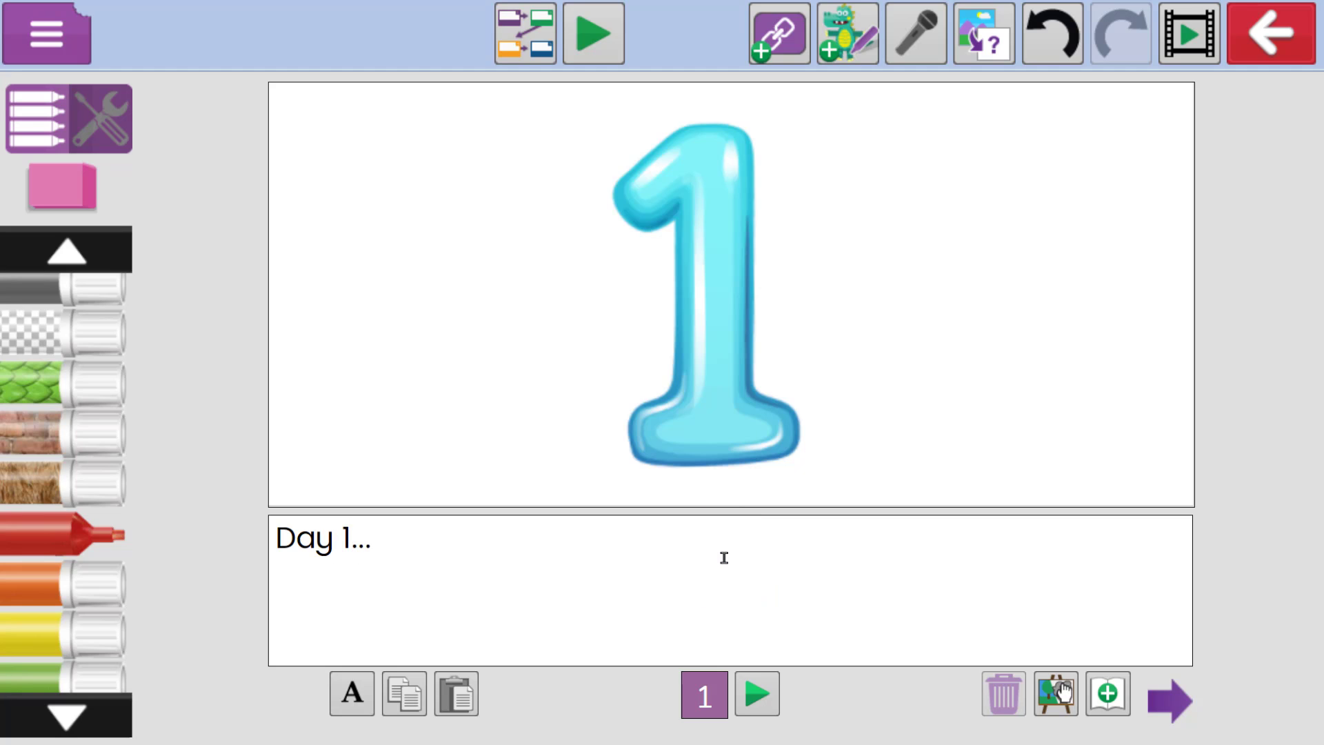
# Add a yellow 'stars' clipart sprite with a rotating animation
pyautogui.click(848, 34)
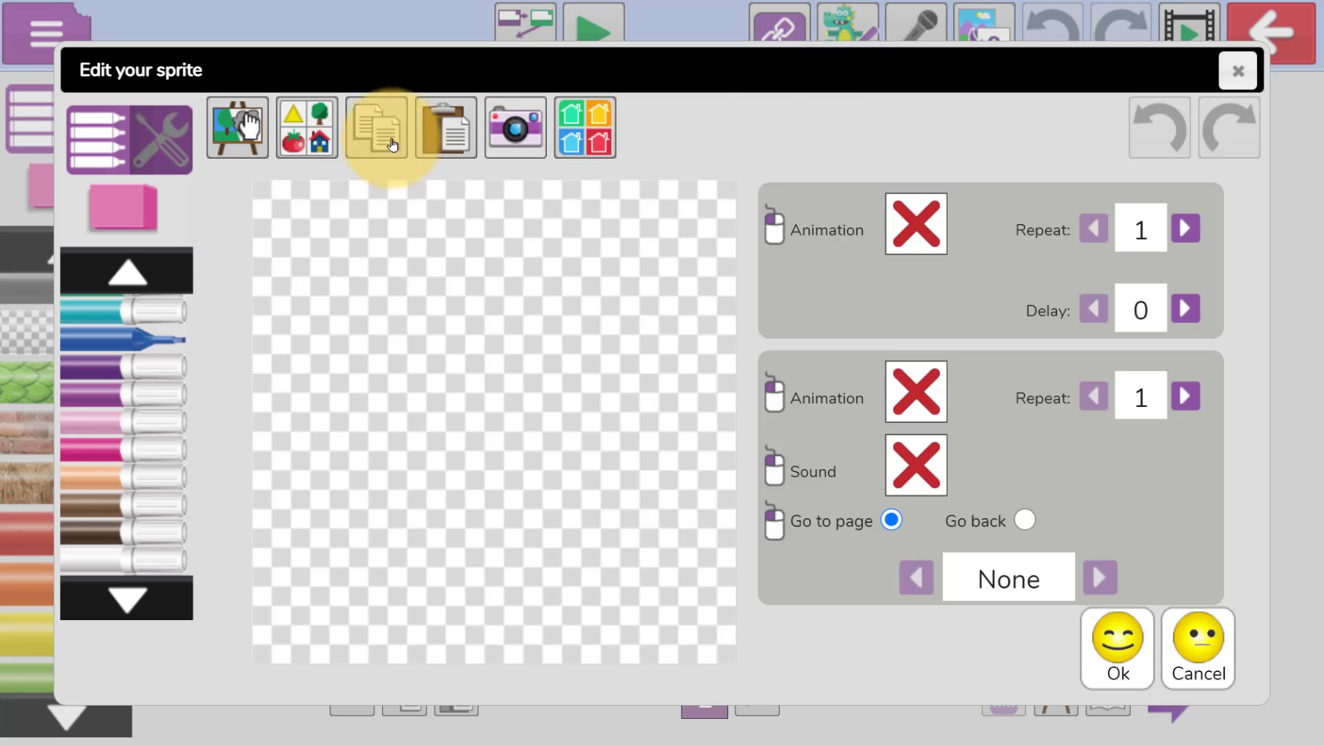
pyautogui.click(313, 134)
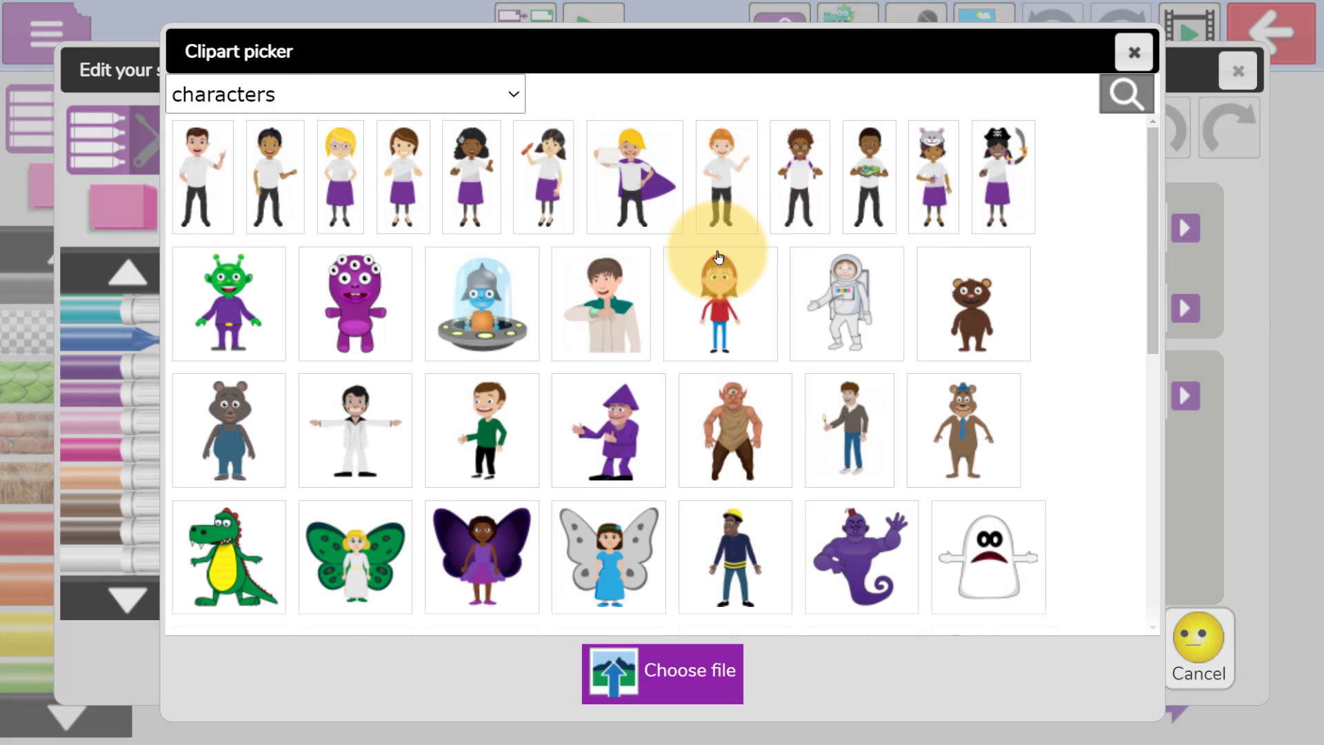
pyautogui.click(1115, 102)
pyautogui.write('stars')
pyautogui.click(266, 348)
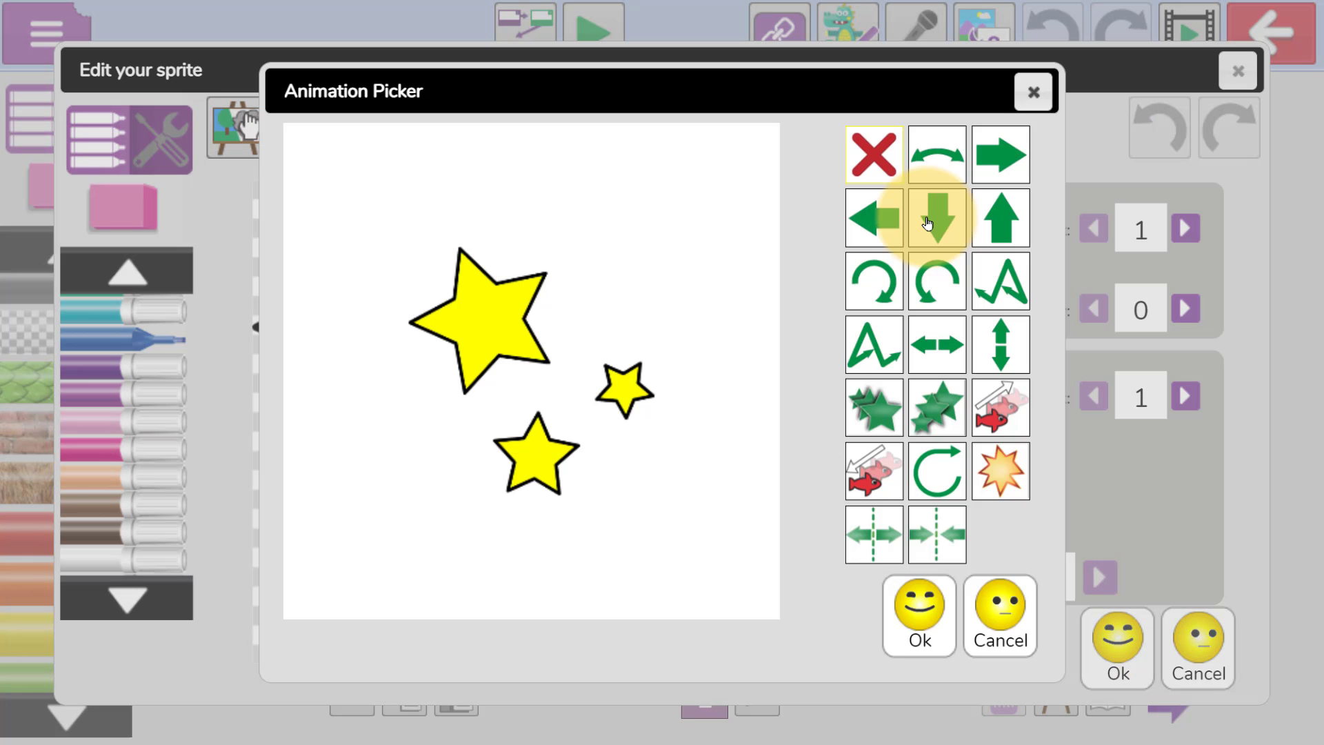
pyautogui.click(918, 220)
pyautogui.click(938, 280)
pyautogui.click(920, 614)
pyautogui.click(1107, 655)
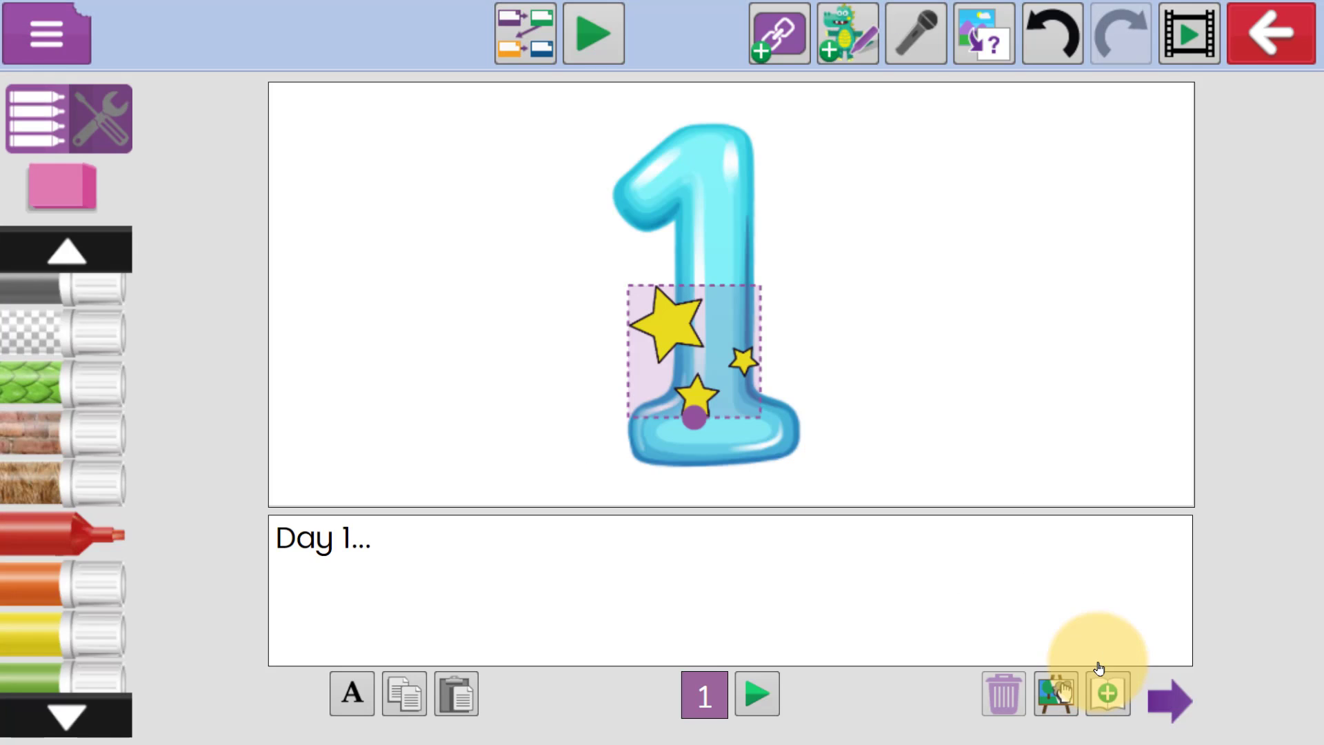
# Move the stars to the page's top-left and preview the animations
pyautogui.moveTo(695, 417); pyautogui.dragTo(410, 264)
pyautogui.click(604, 40)
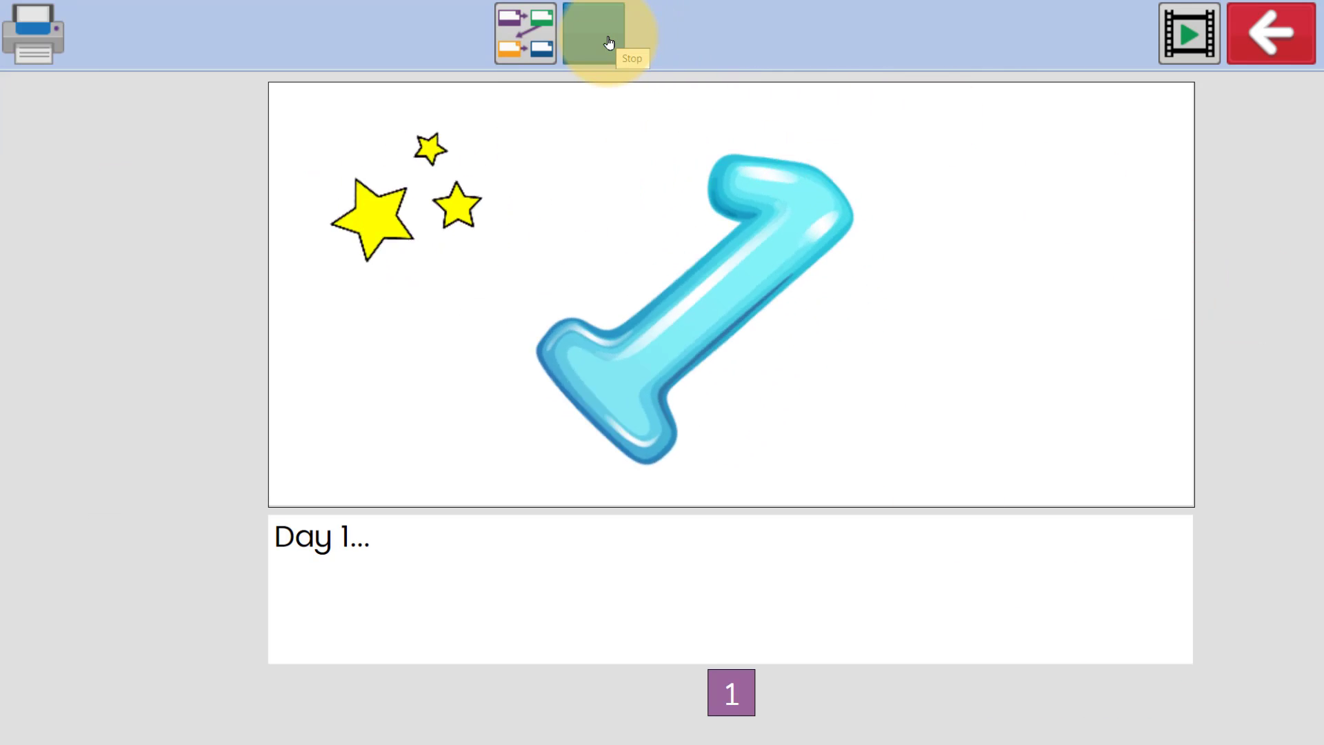
pyautogui.click(609, 43)
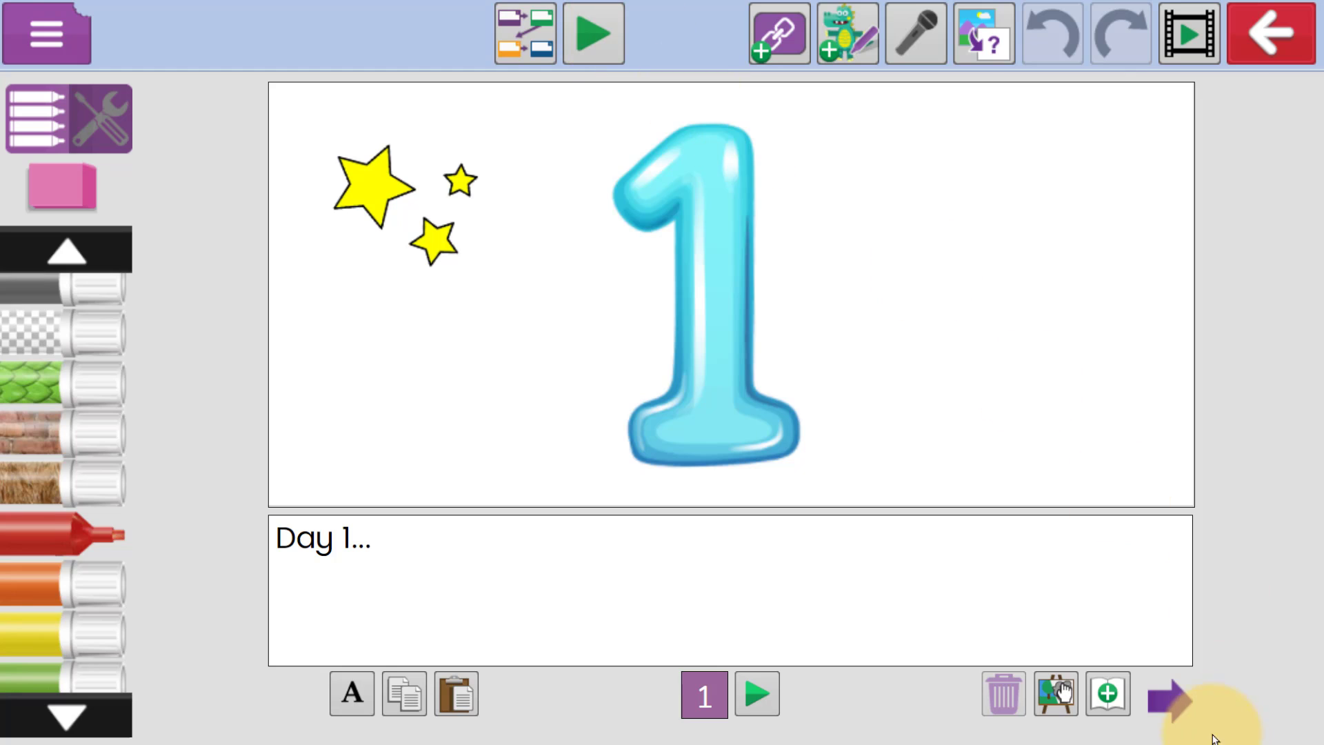
# Move to blank page 2 and assign it the 'magic' sound effect
pyautogui.click(1183, 712)
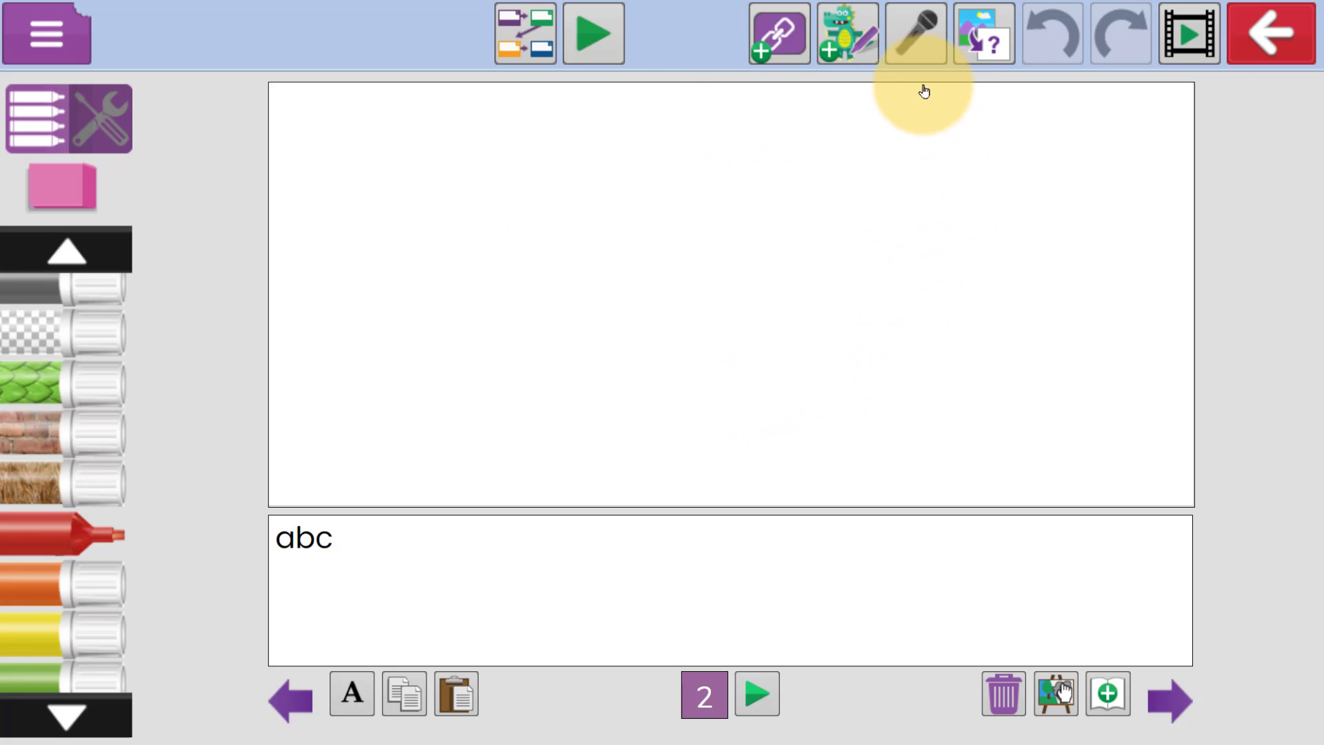
pyautogui.click(912, 55)
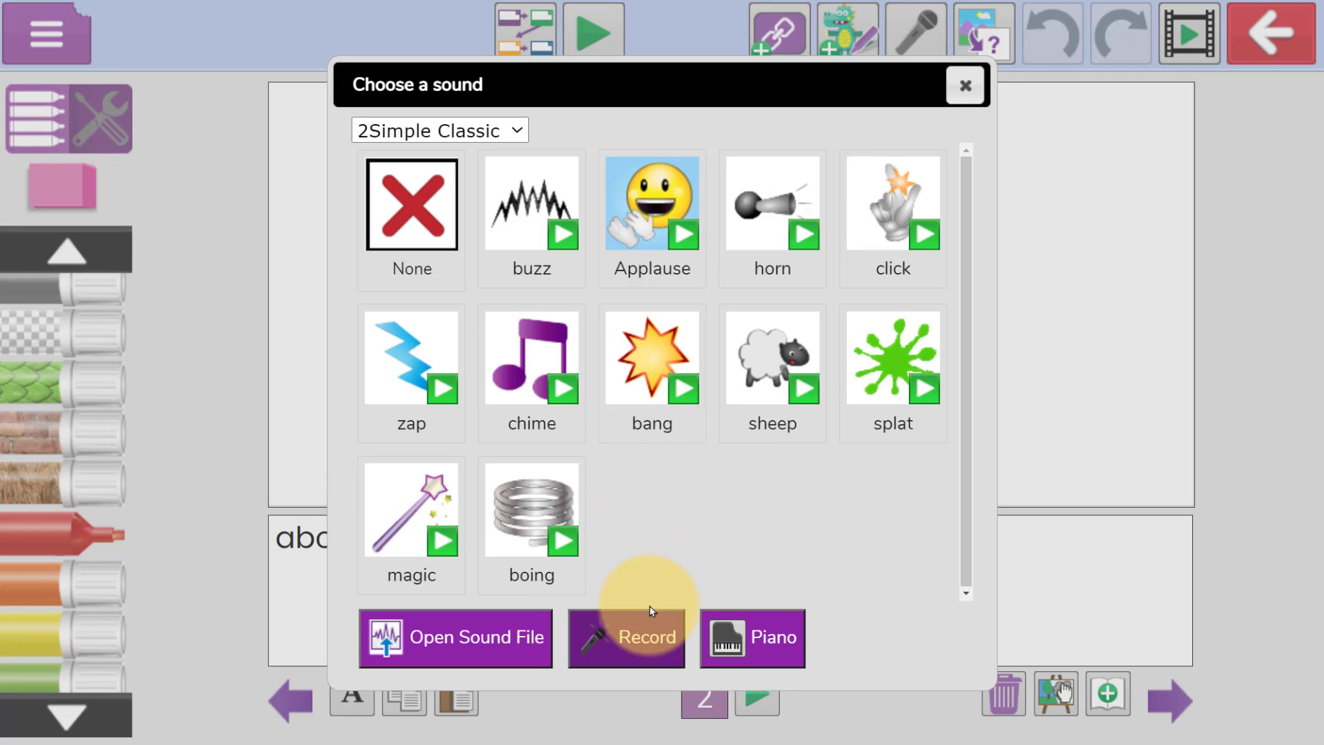
pyautogui.click(406, 495)
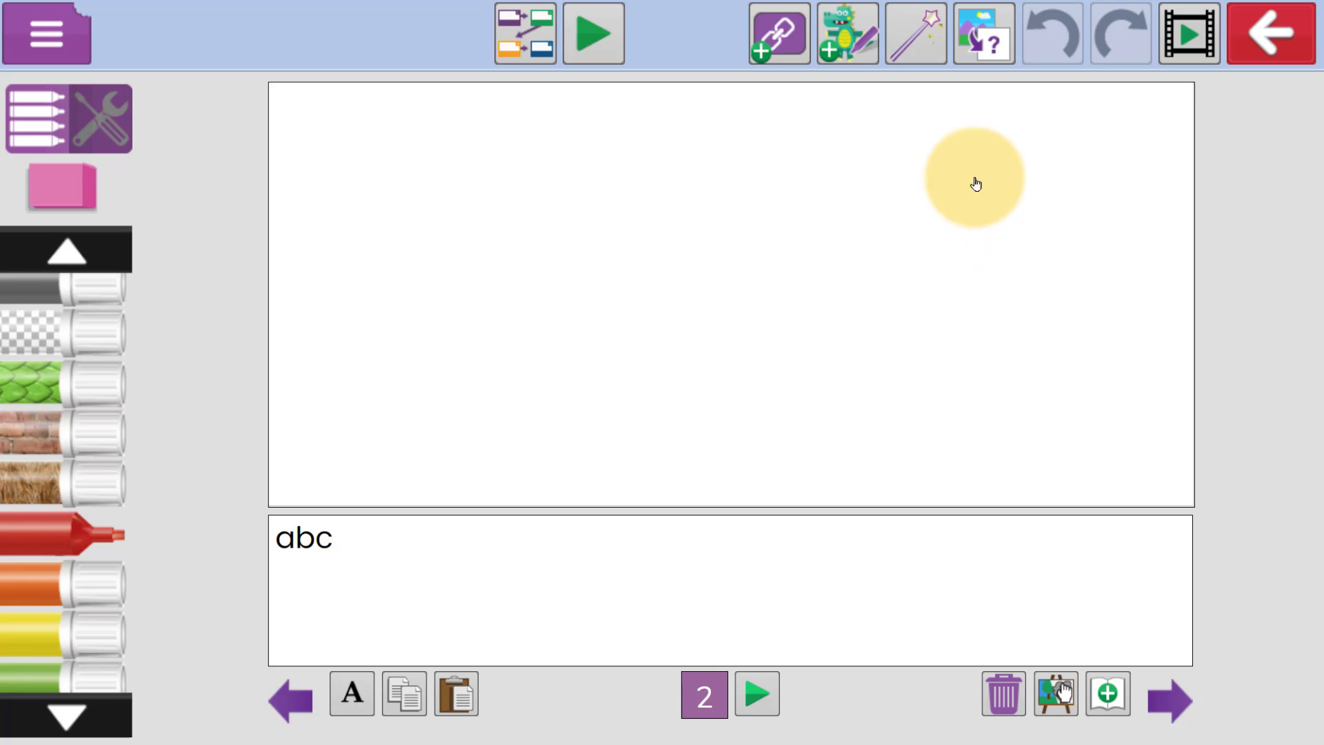
# Import the saved 'Christmas 2' snowman picture onto page 2 and caption it 'Have a wonderful Christmas everyone!'
pyautogui.click(987, 54)
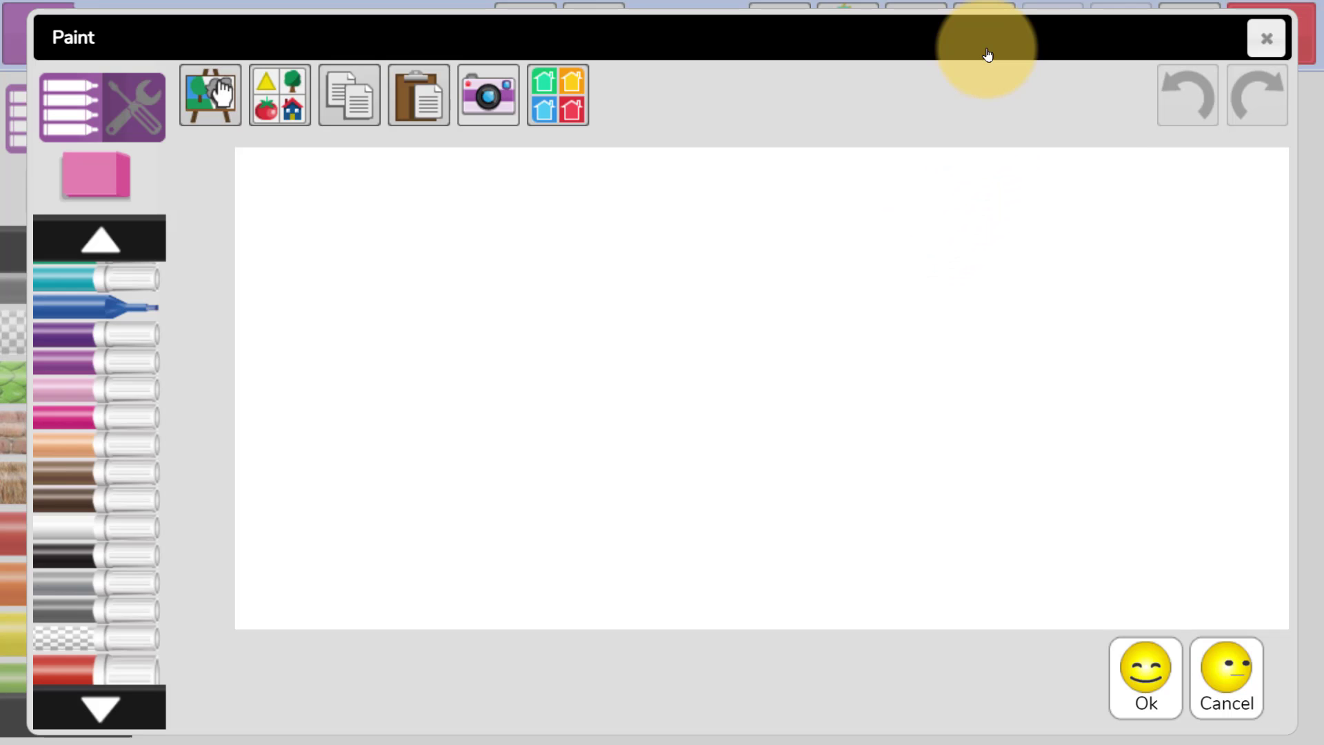
pyautogui.click(291, 121)
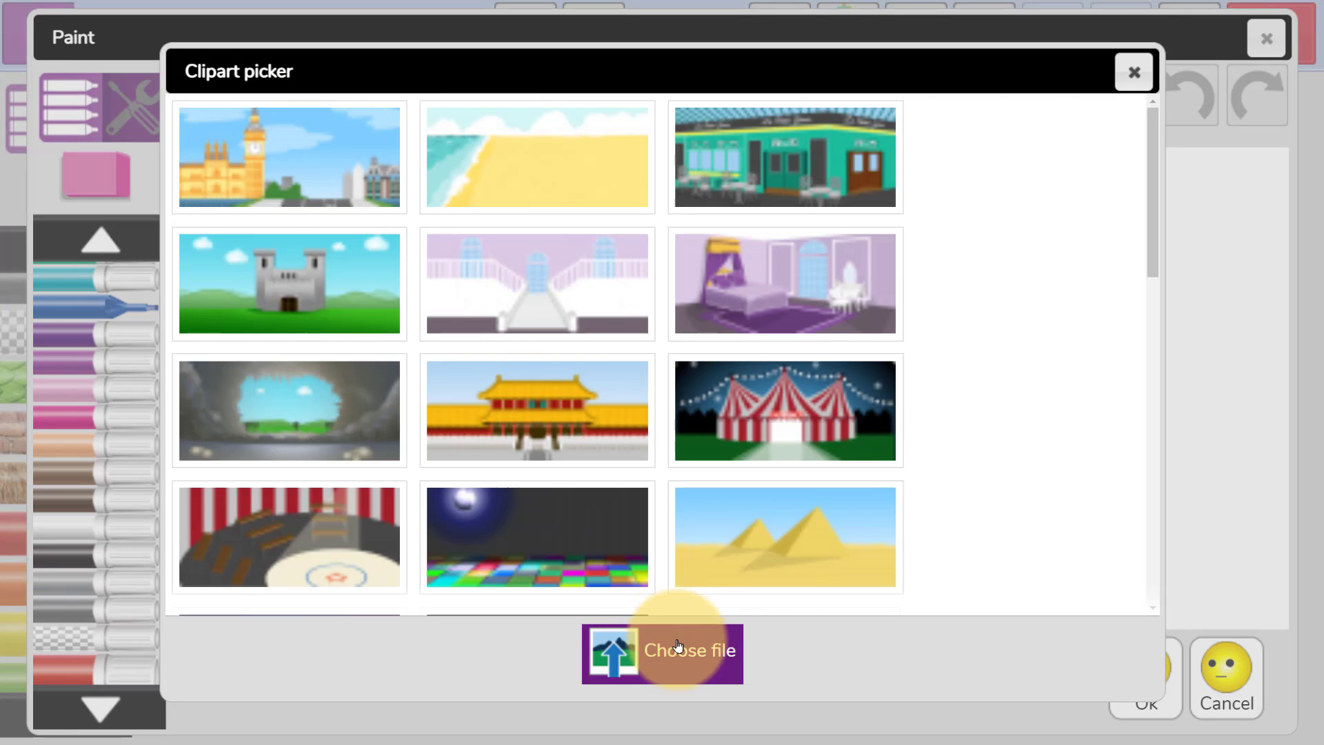
pyautogui.click(678, 650)
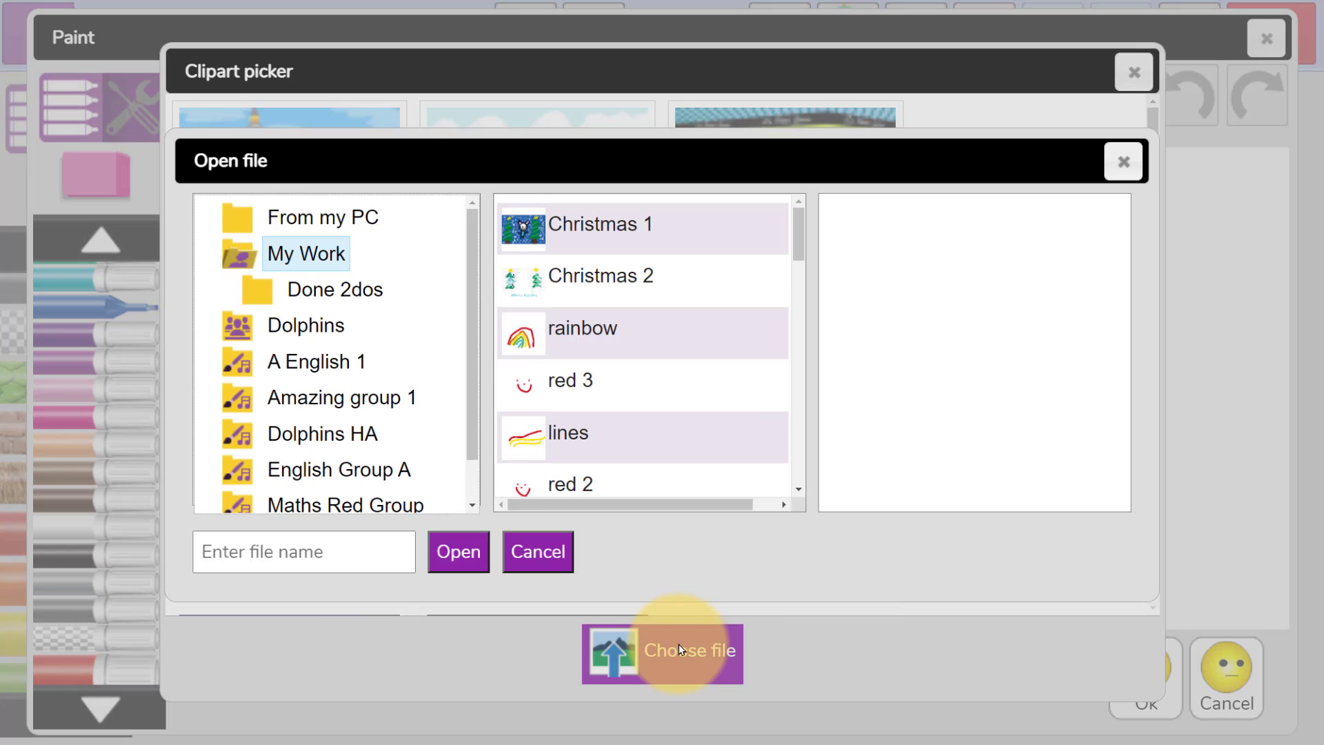
pyautogui.click(688, 277)
pyautogui.click(458, 551)
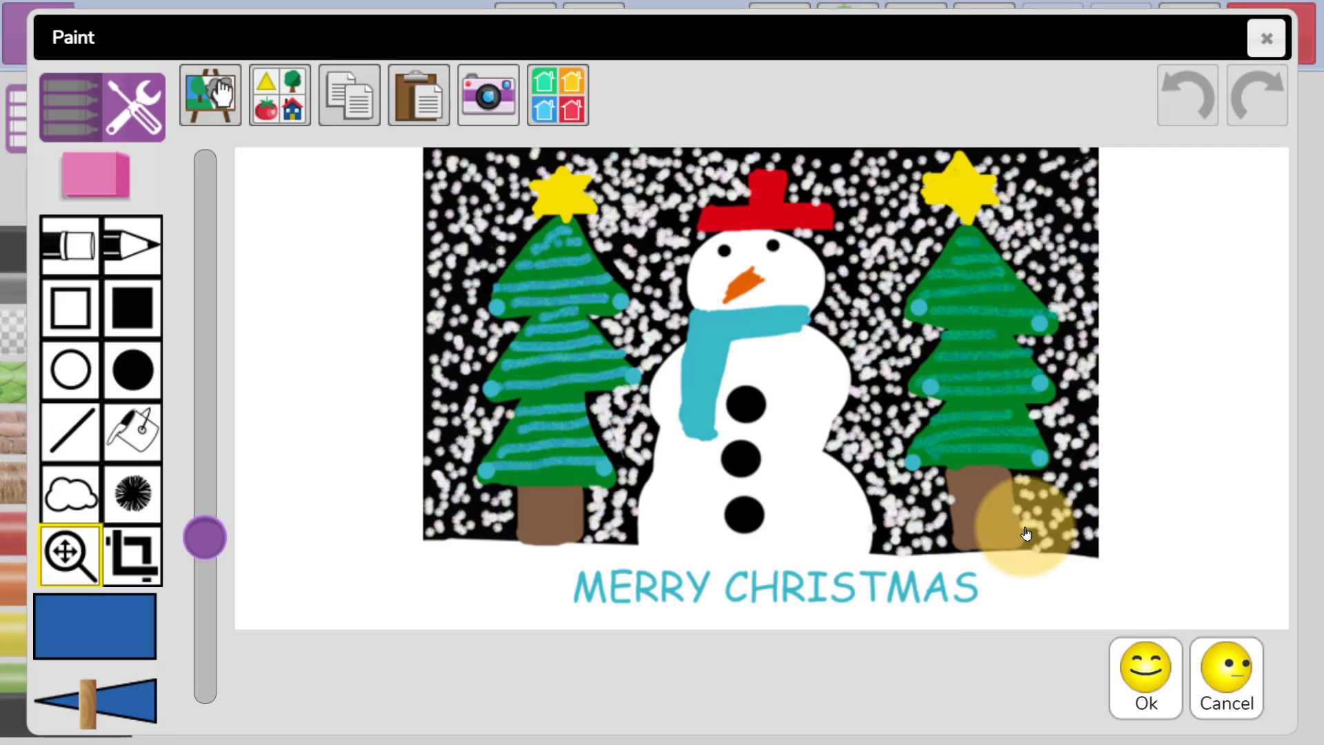
pyautogui.click(1144, 693)
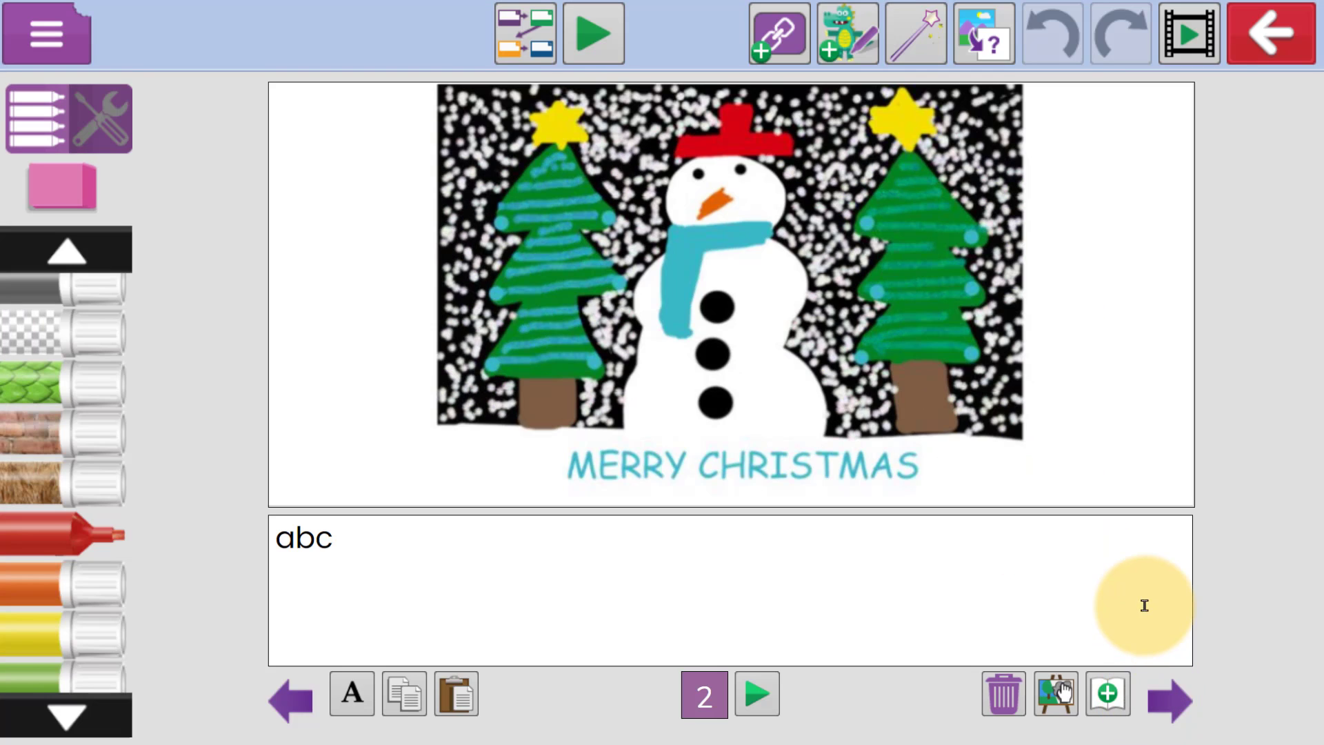
pyautogui.tripleClick(932, 590)
# Add the text 'Have a wonderful Christmas everyone!' and check both story pages
pyautogui.write('Have a wonderful Christmas everyone!')
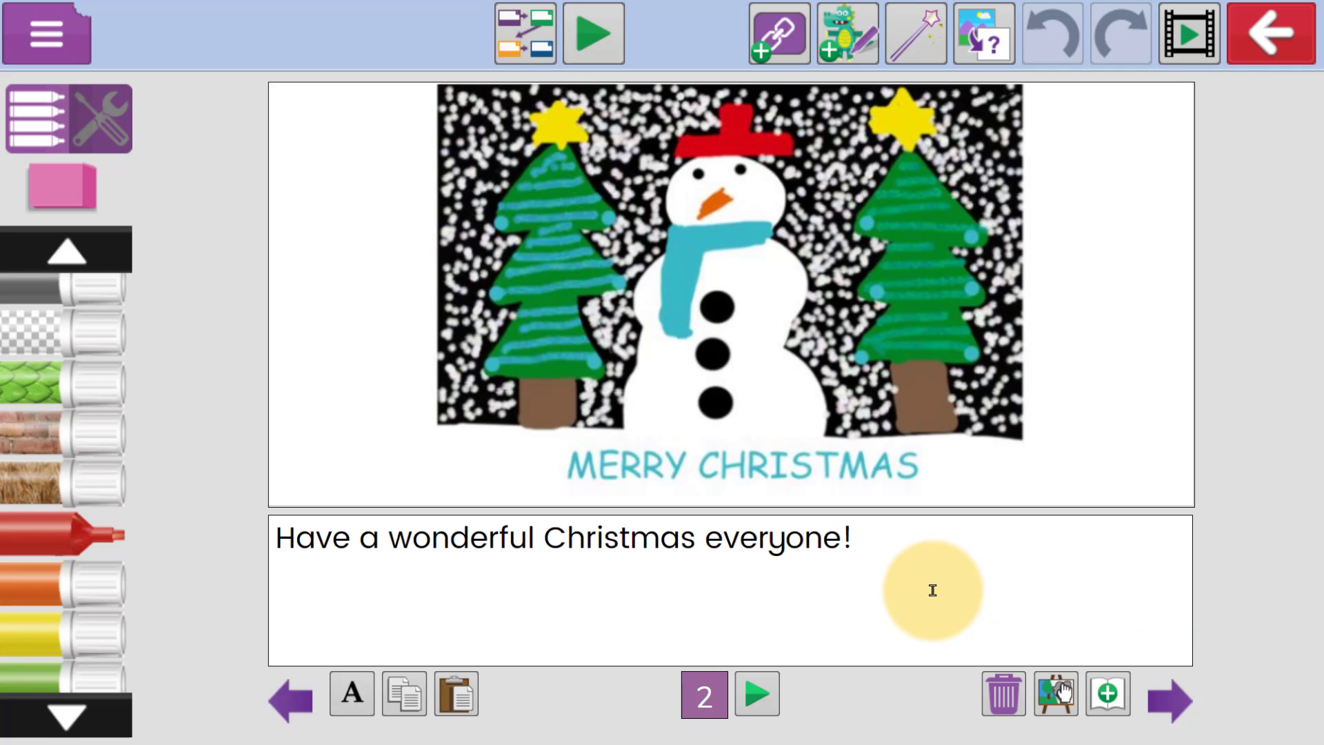
pyautogui.click(290, 700)
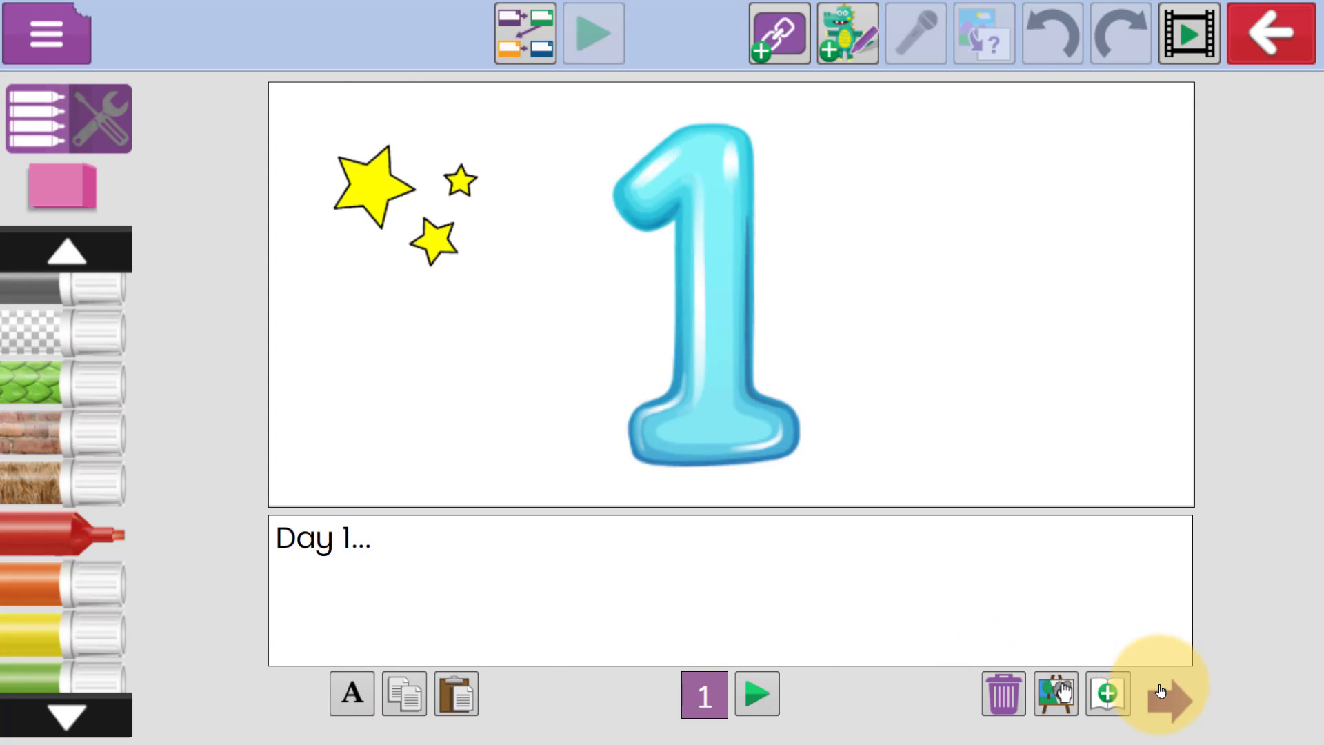
pyautogui.click(1165, 697)
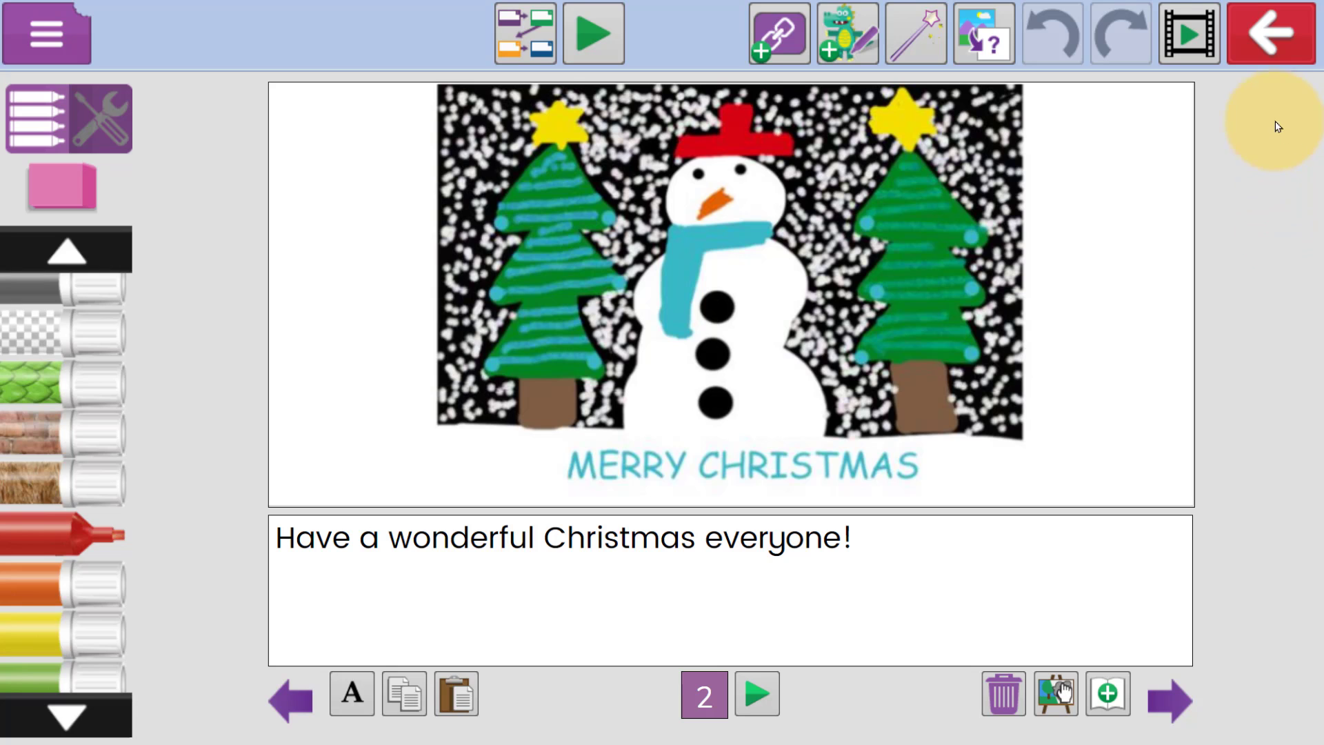
# Save and exit the story, then begin handing in the Advent Calendar 2Do
pyautogui.click(1272, 58)
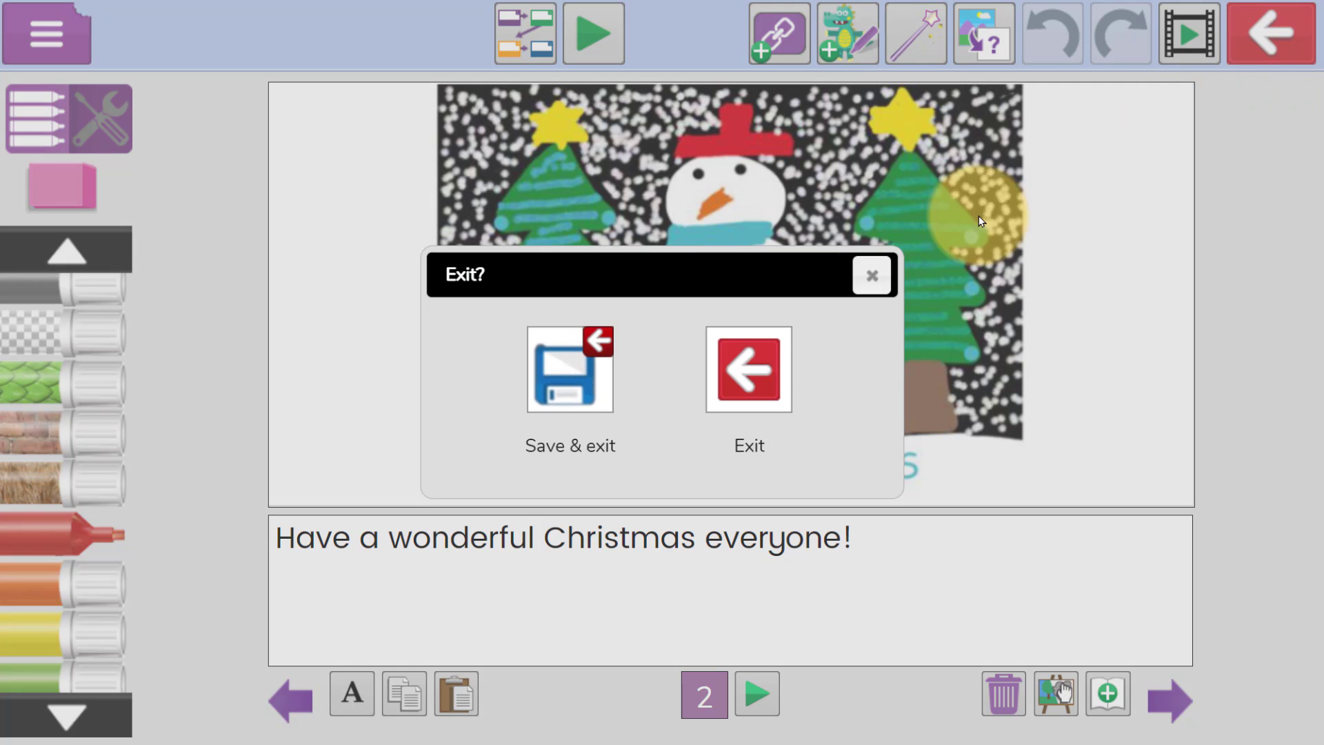
pyautogui.click(567, 373)
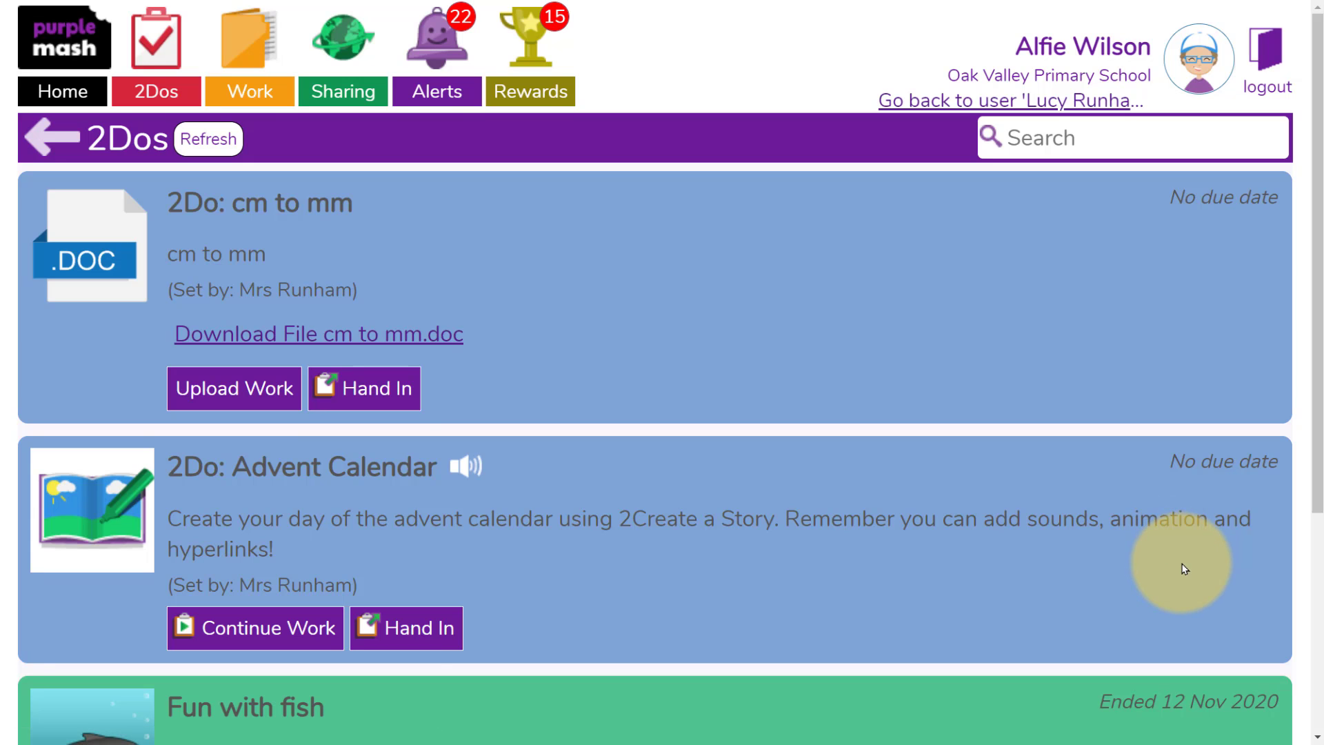
pyautogui.click(441, 629)
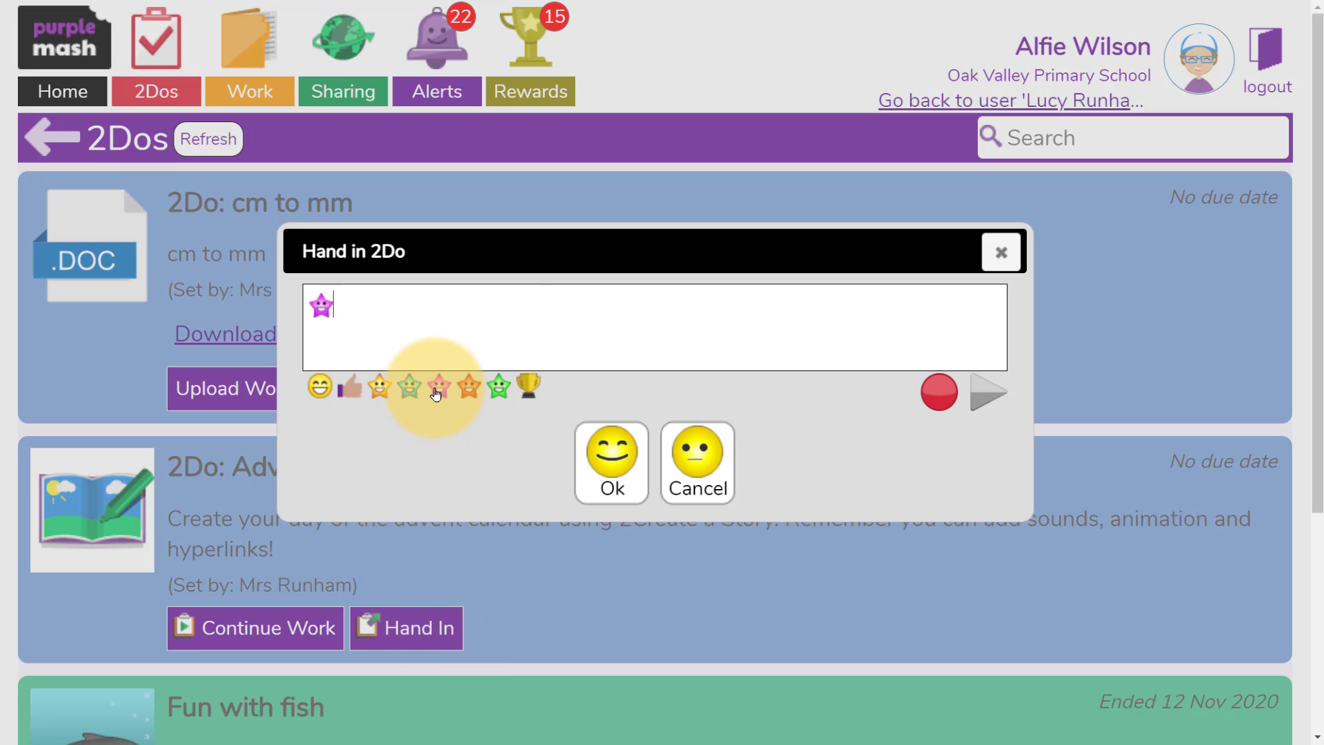
# Add a thumbs-up to the hand-in comment, then paint-bucket the page picture solid blue
pyautogui.click(349, 387)
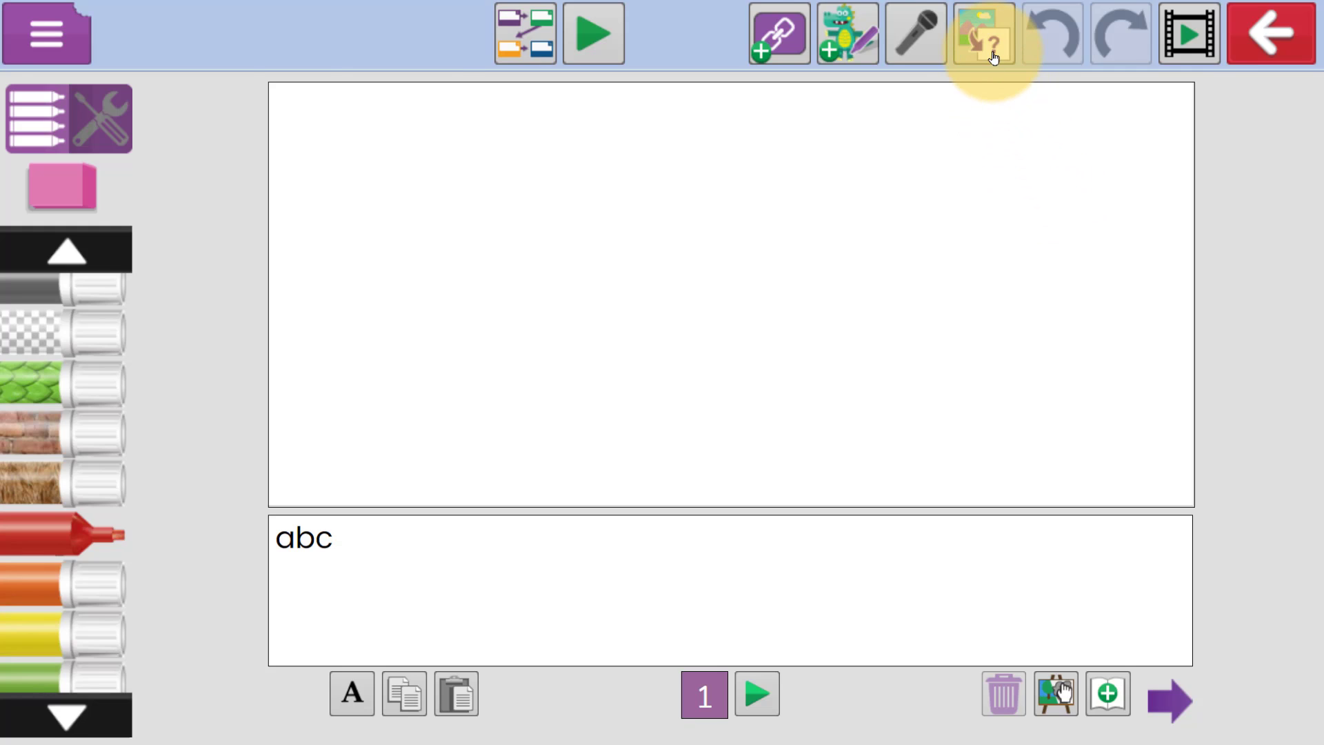
pyautogui.click(993, 58)
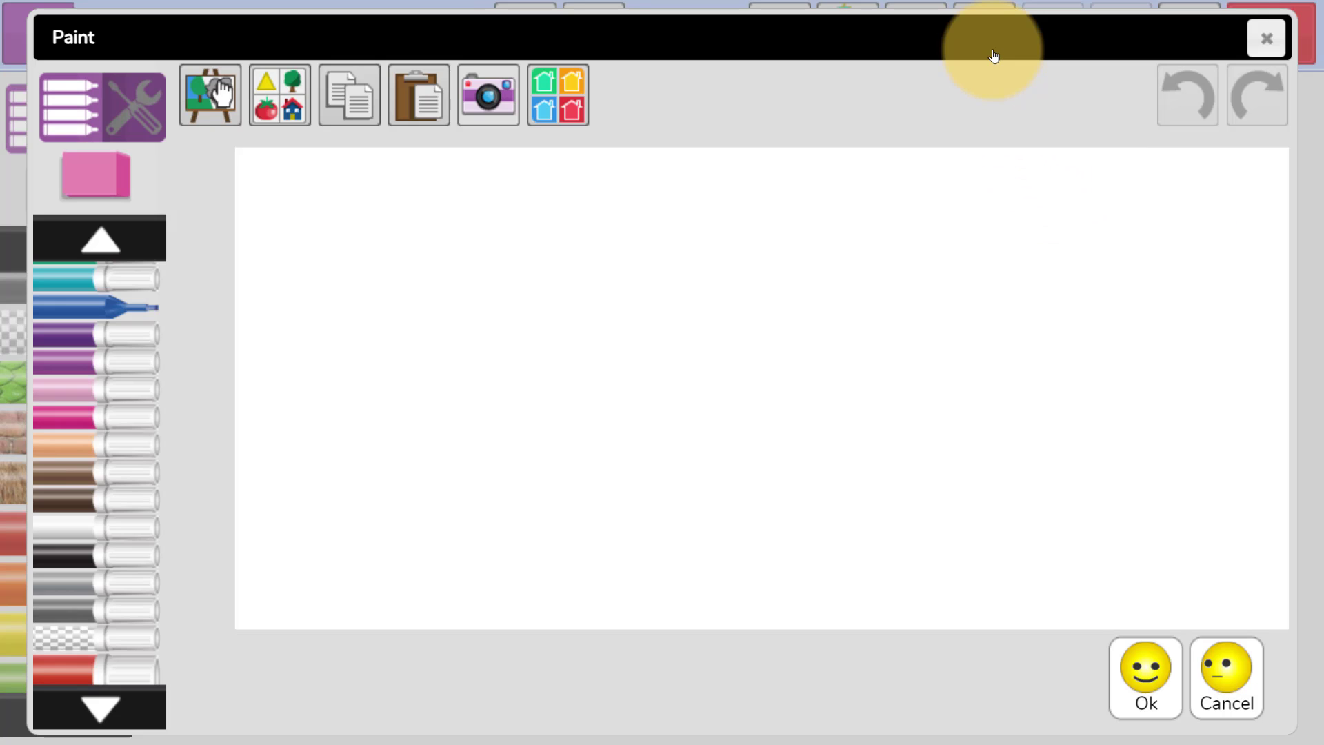
pyautogui.click(151, 109)
pyautogui.click(129, 430)
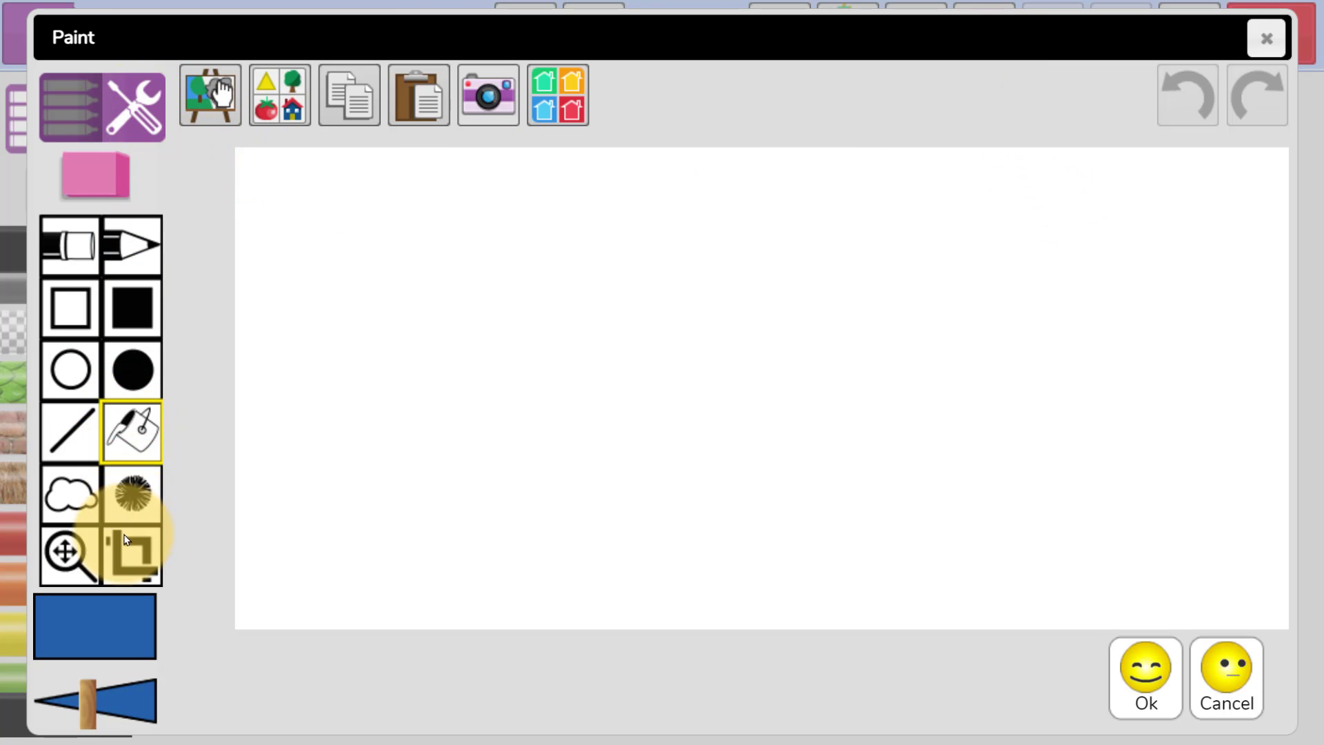
pyautogui.click(300, 559)
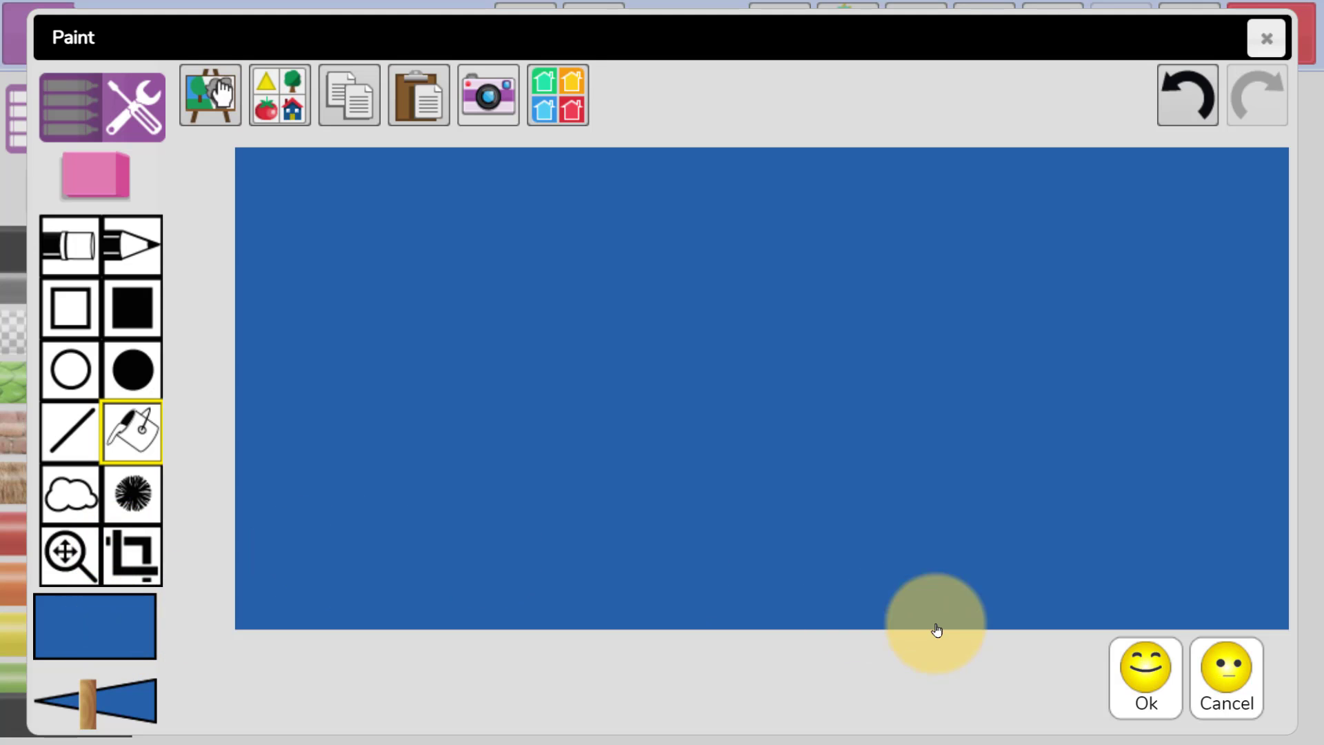
pyautogui.click(1144, 682)
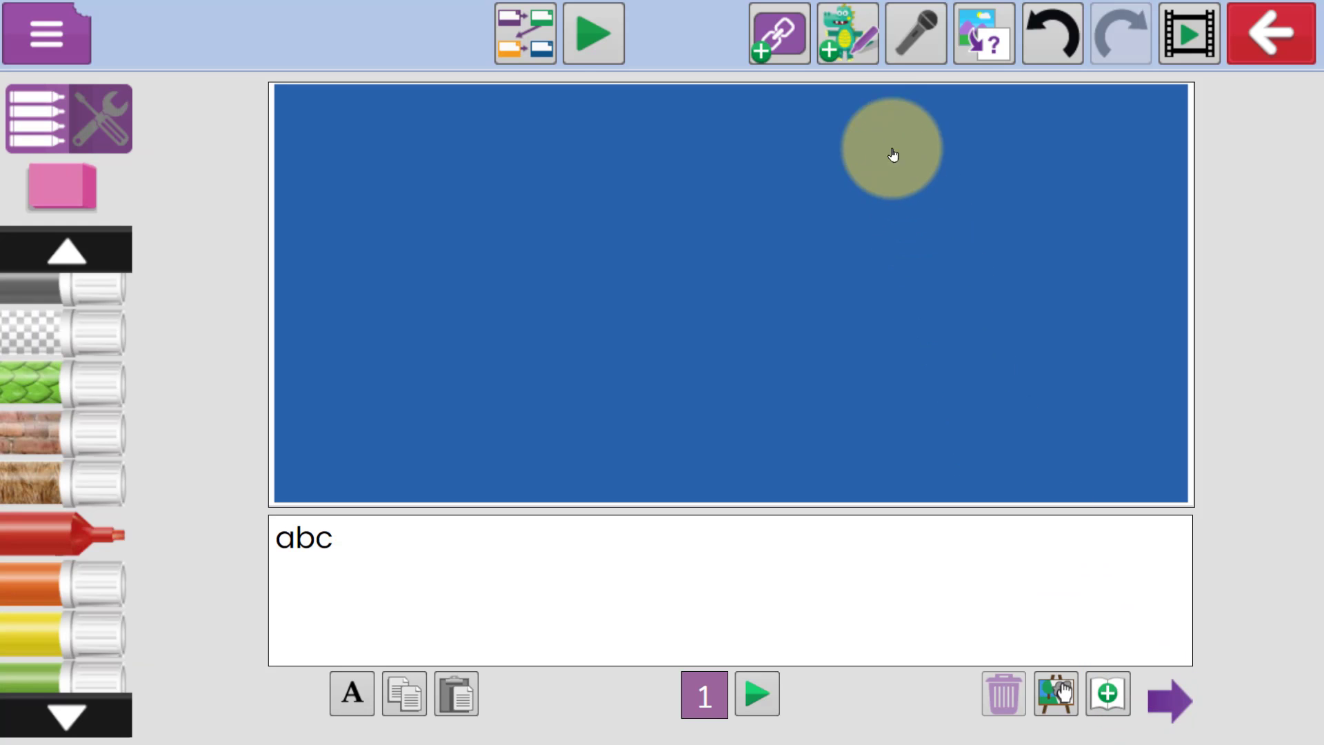
# Search the clipart for 'number' and pick the yellow 5 as a new sprite
pyautogui.click(851, 60)
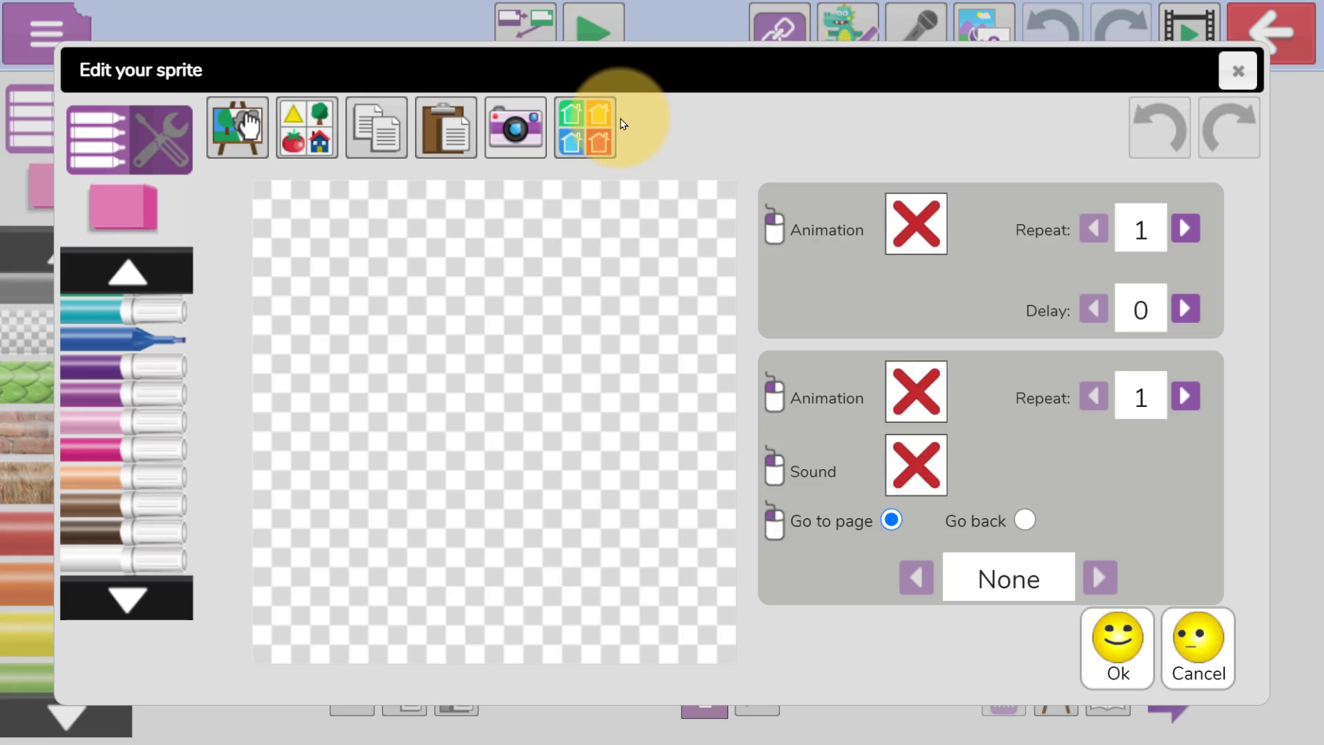
pyautogui.click(319, 127)
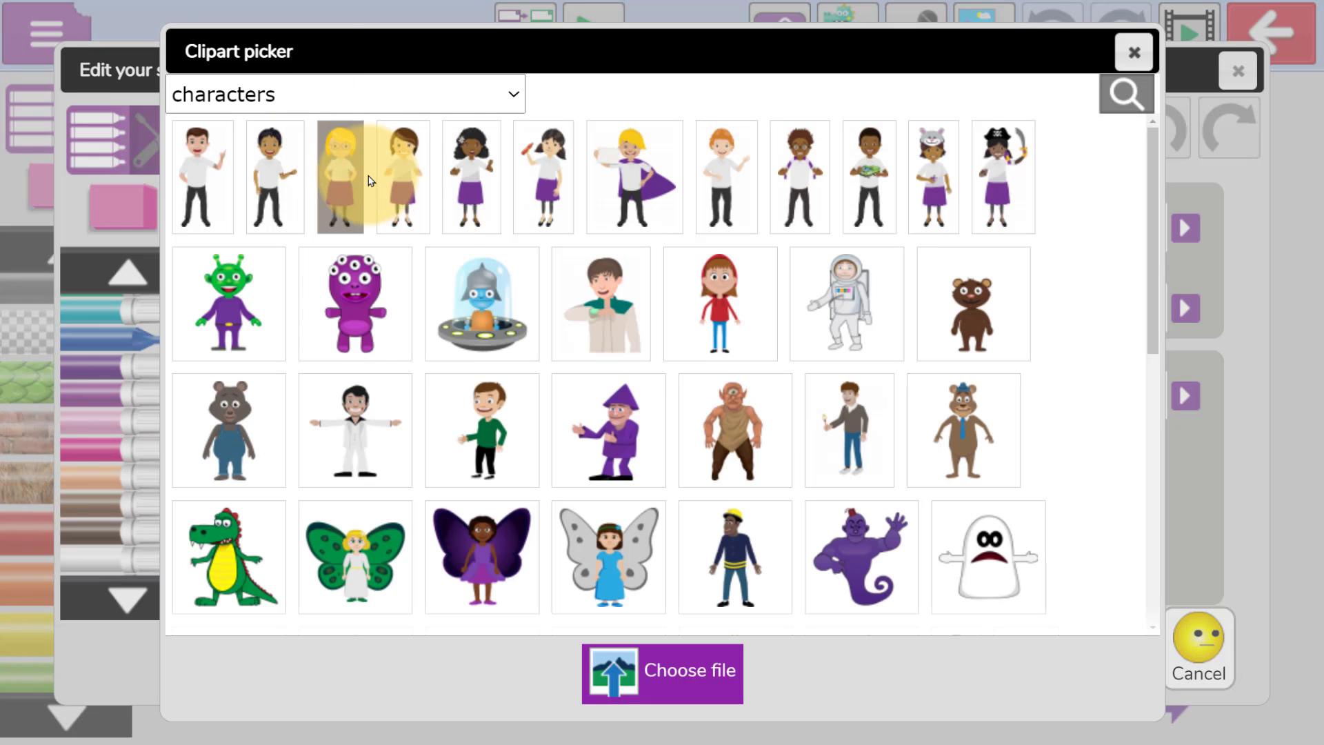
pyautogui.click(1108, 105)
pyautogui.write('number')
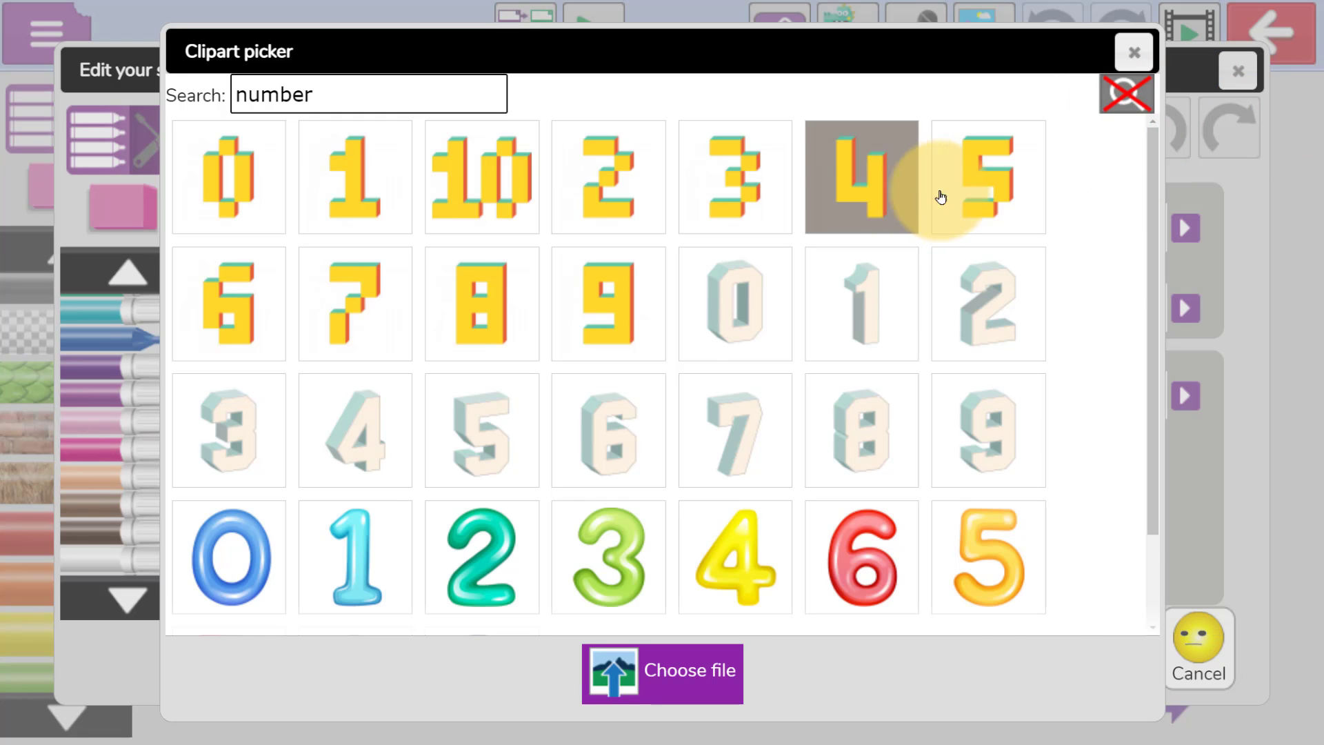
pyautogui.click(949, 197)
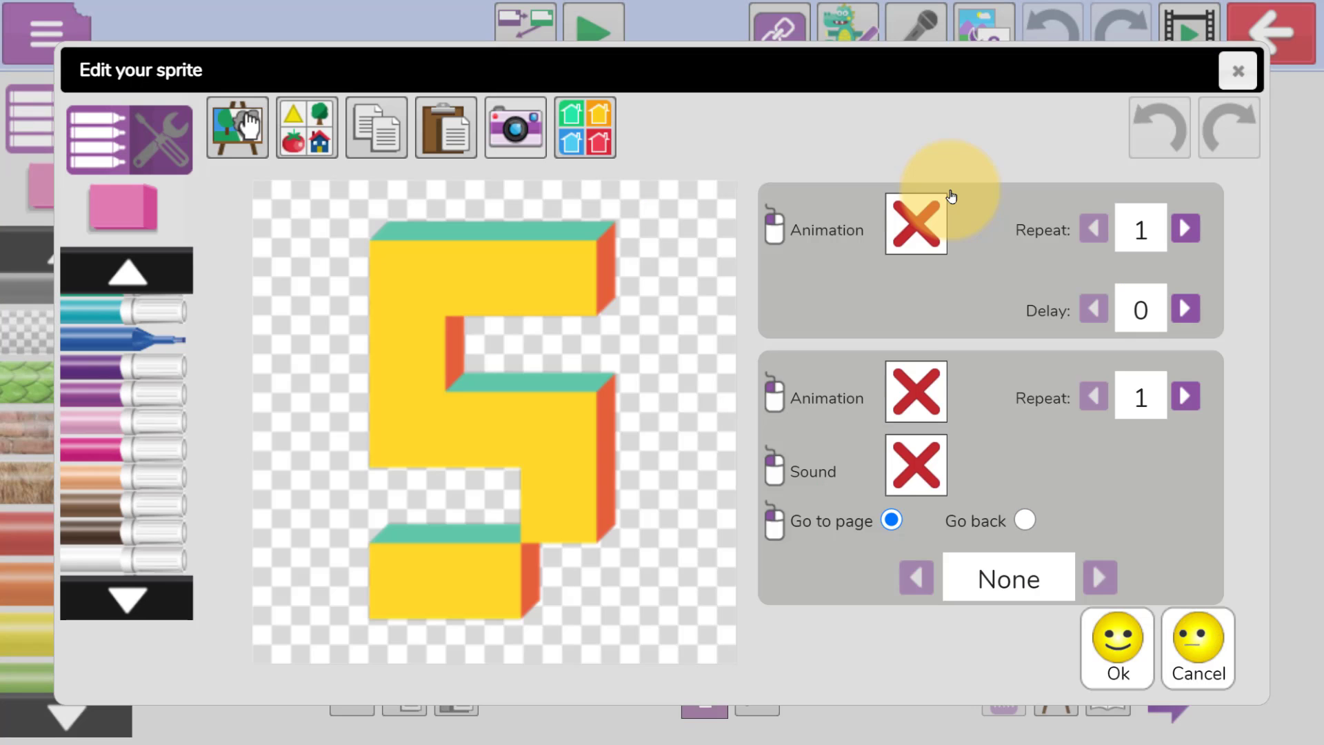
# Give the 5 a rotate animation, place it, and enlarge and tilt it centrally
pyautogui.click(940, 240)
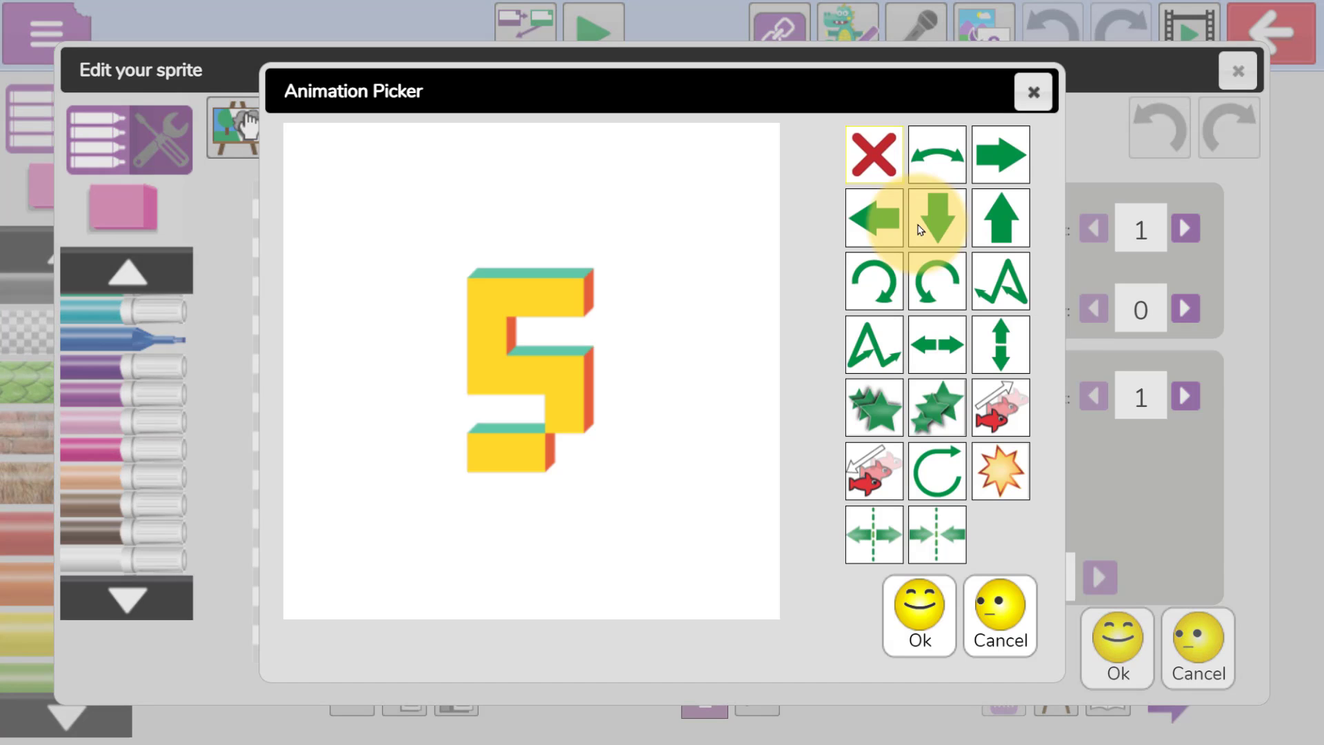
pyautogui.click(936, 281)
pyautogui.click(917, 616)
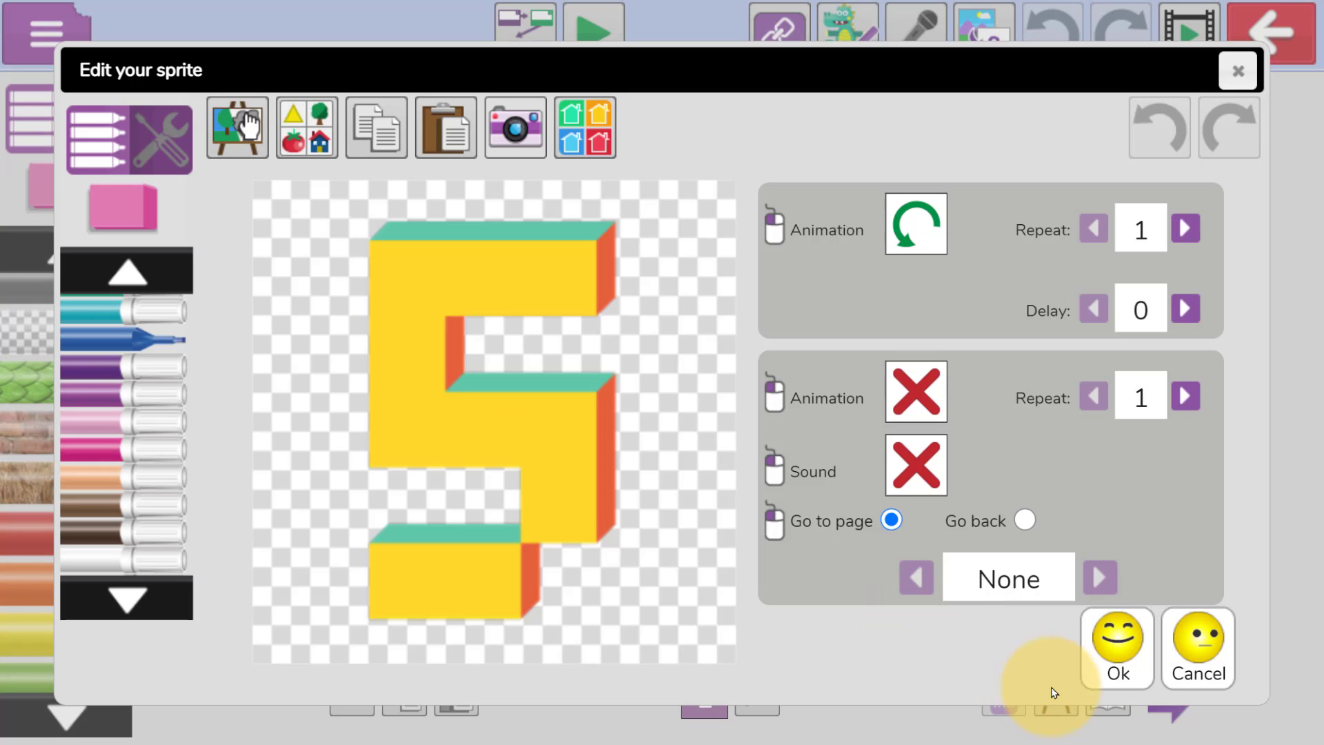
pyautogui.click(1104, 676)
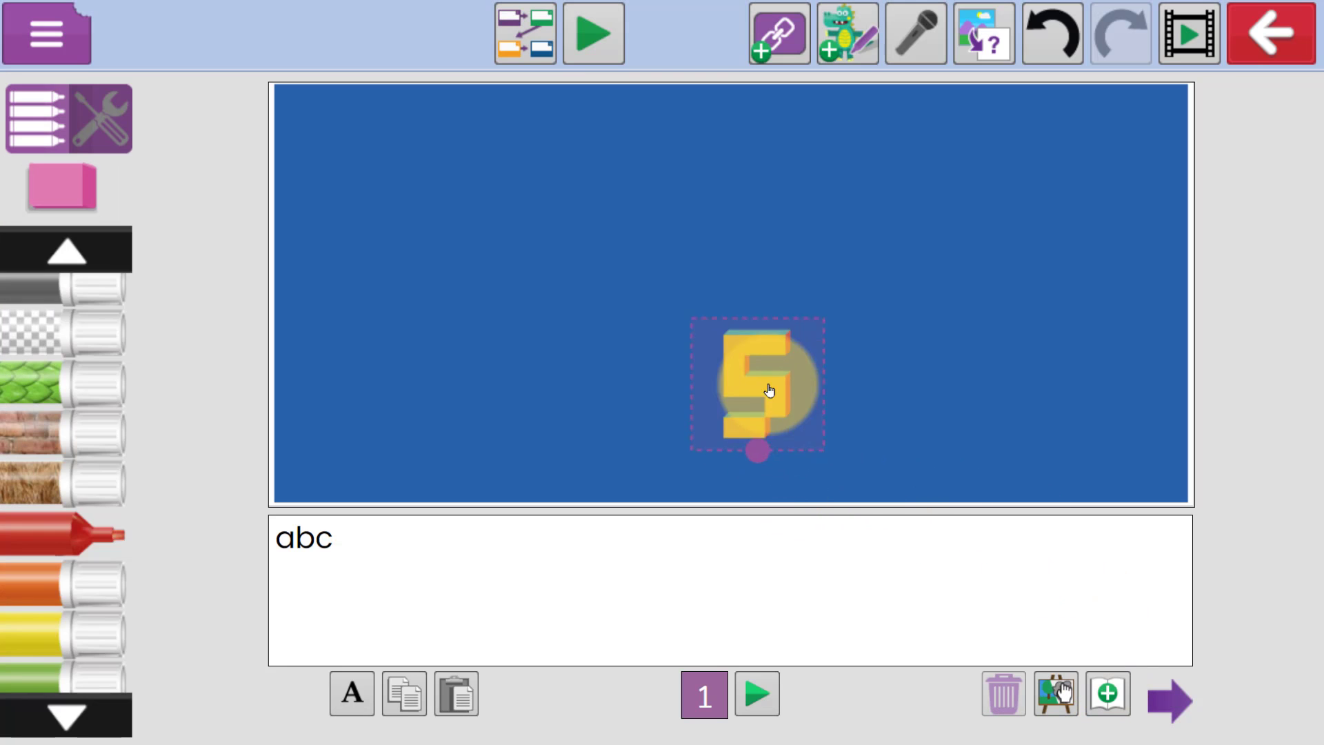
pyautogui.moveTo(755, 371); pyautogui.dragTo(716, 422)
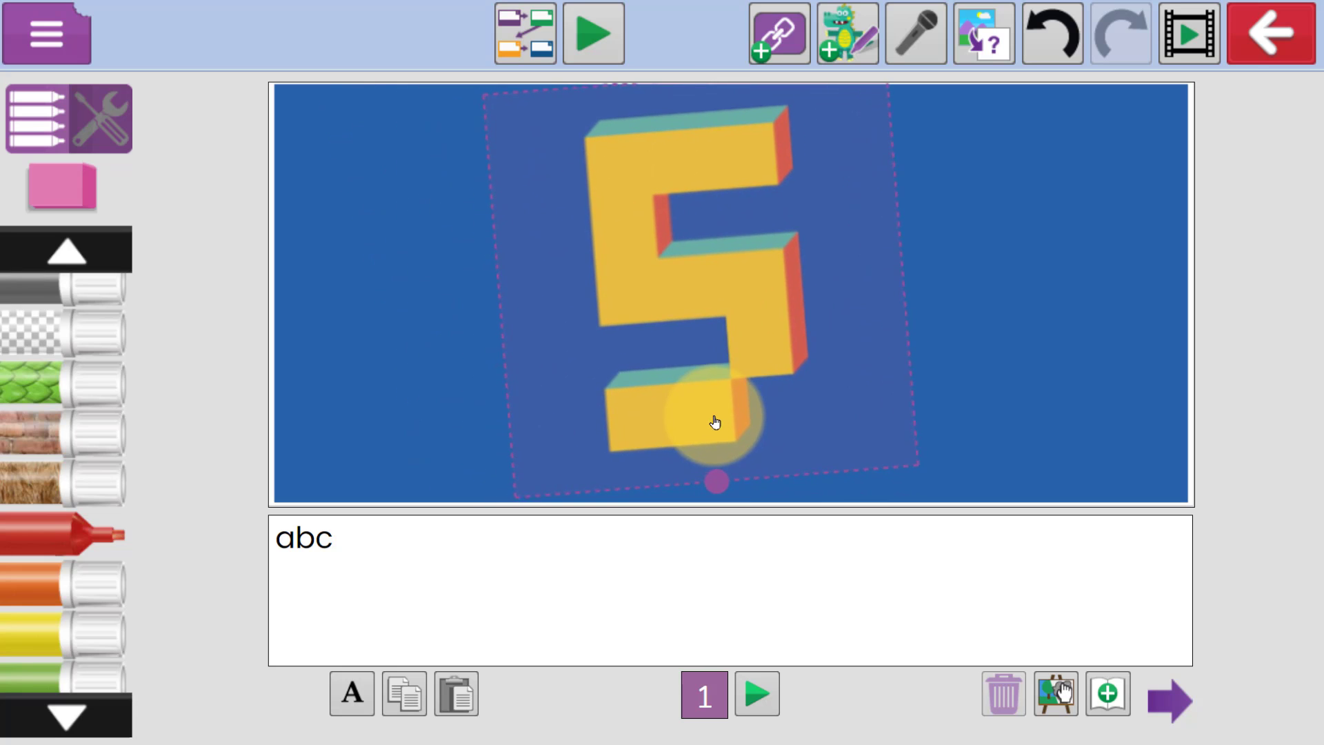
# Search the clipart for 'door' and add the red door as a new sprite
pyautogui.click(846, 38)
pyautogui.click(296, 135)
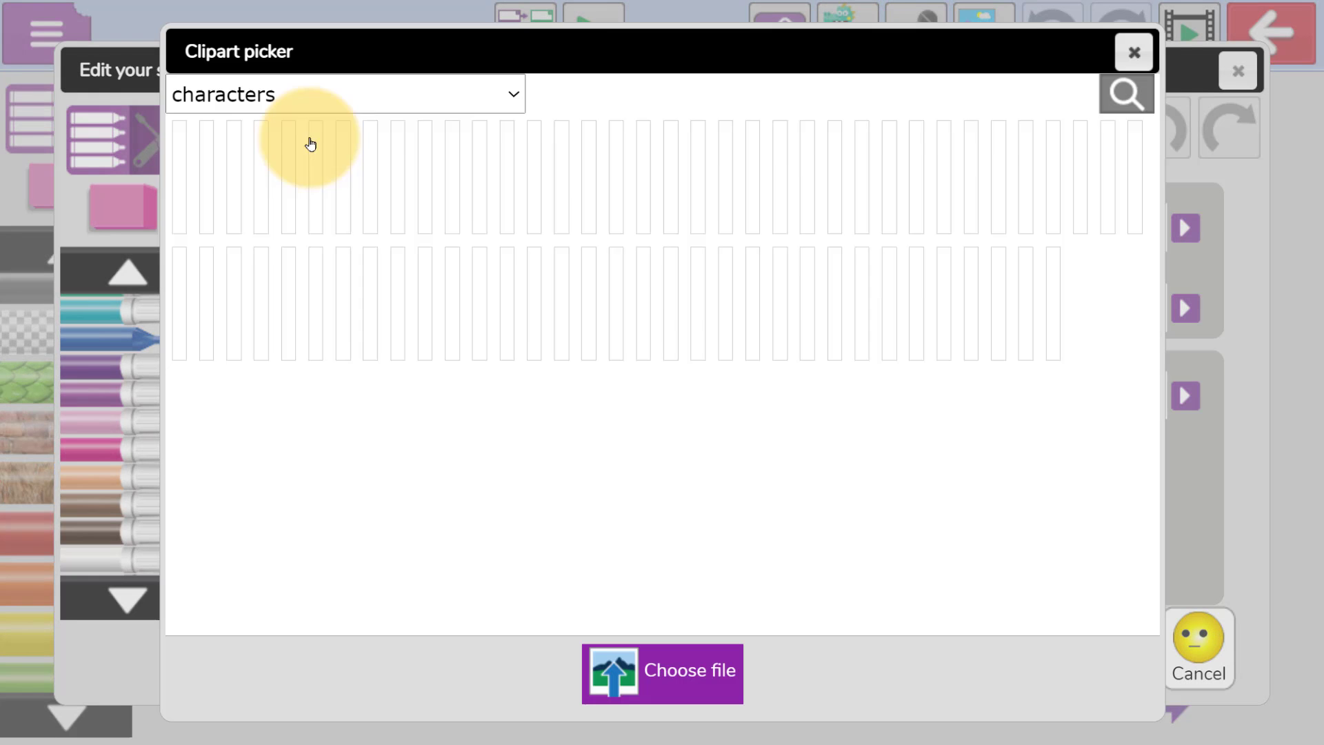
pyautogui.click(1102, 111)
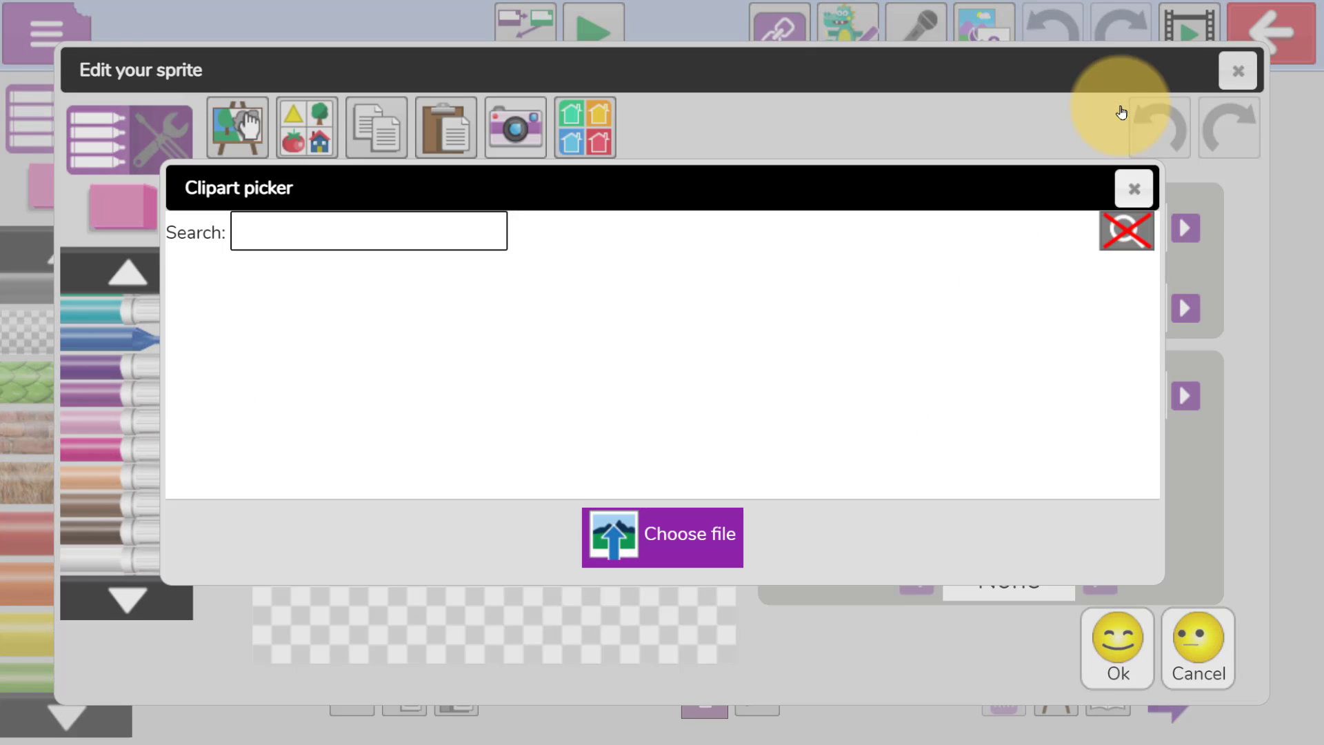
pyautogui.press('Return')
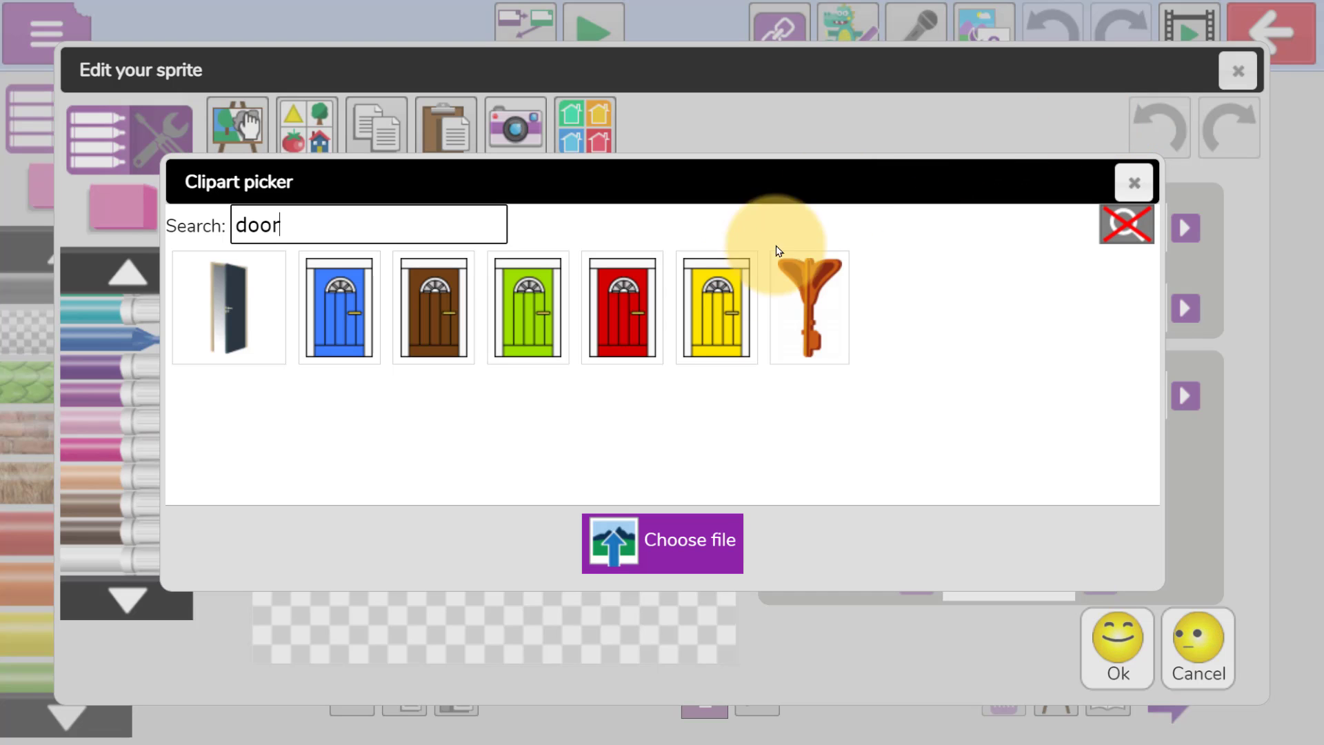
pyautogui.click(644, 331)
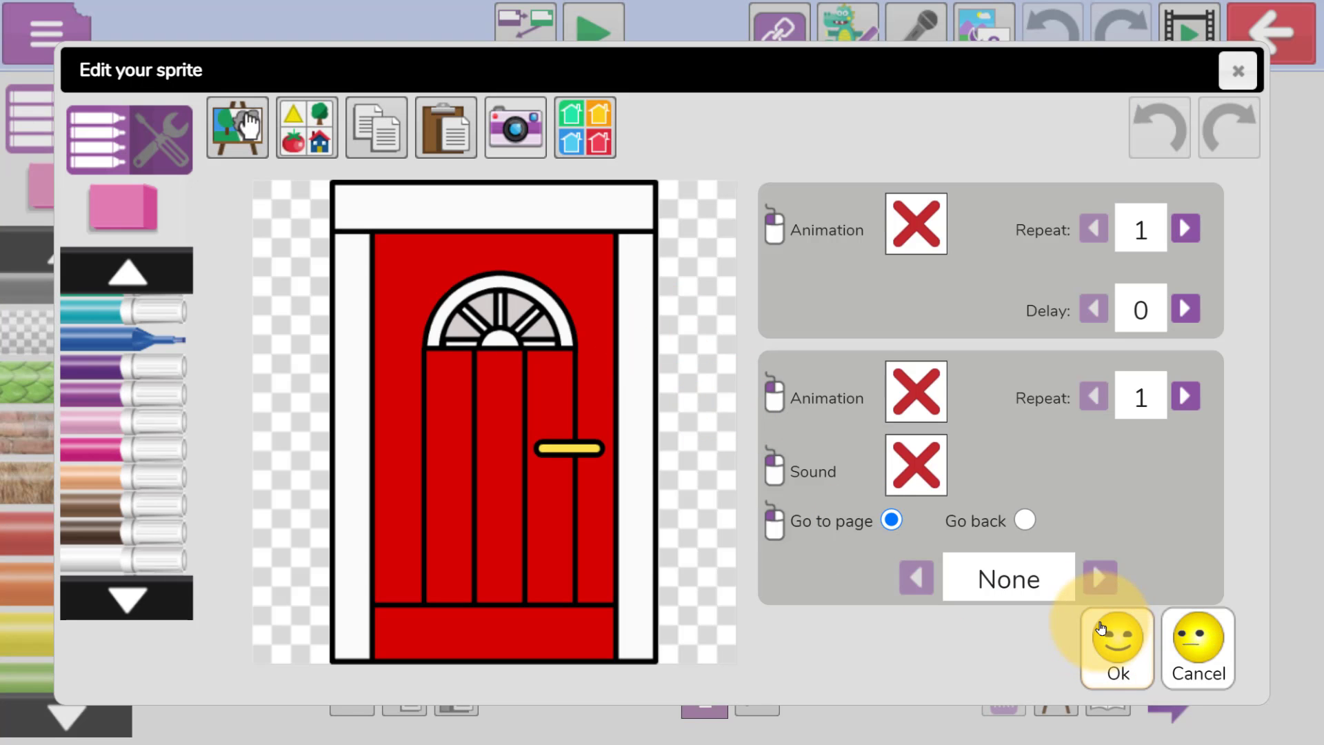
# Give the door an Apart on-click animation and link it to page 2
pyautogui.click(916, 392)
pyautogui.click(885, 541)
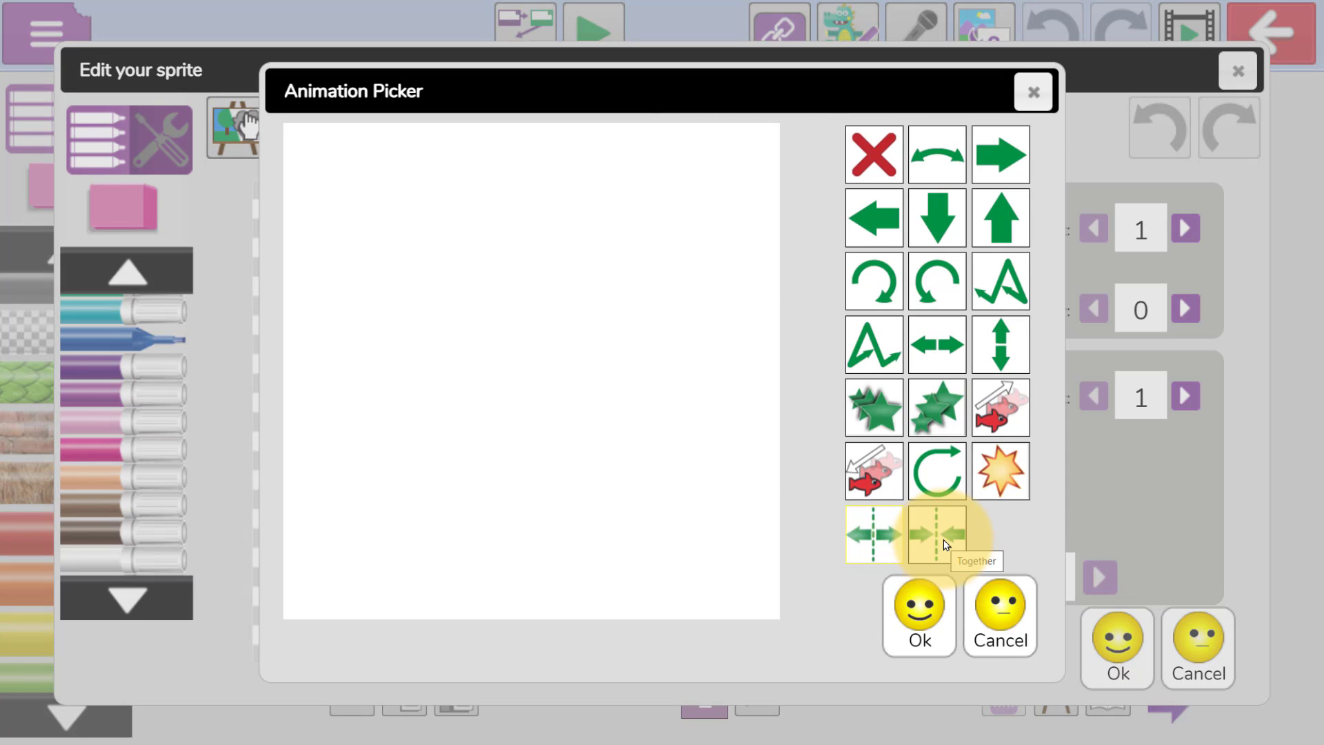
pyautogui.click(921, 617)
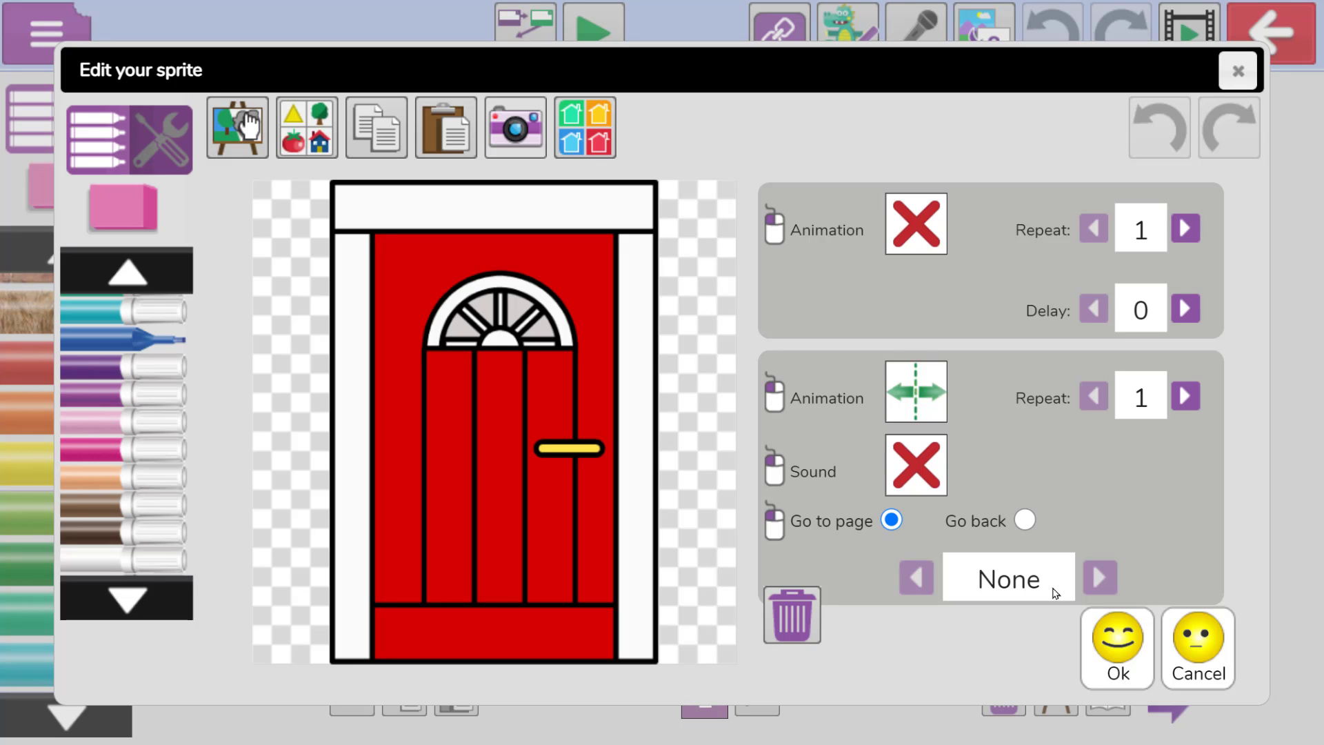
pyautogui.click(1055, 594)
pyautogui.click(904, 577)
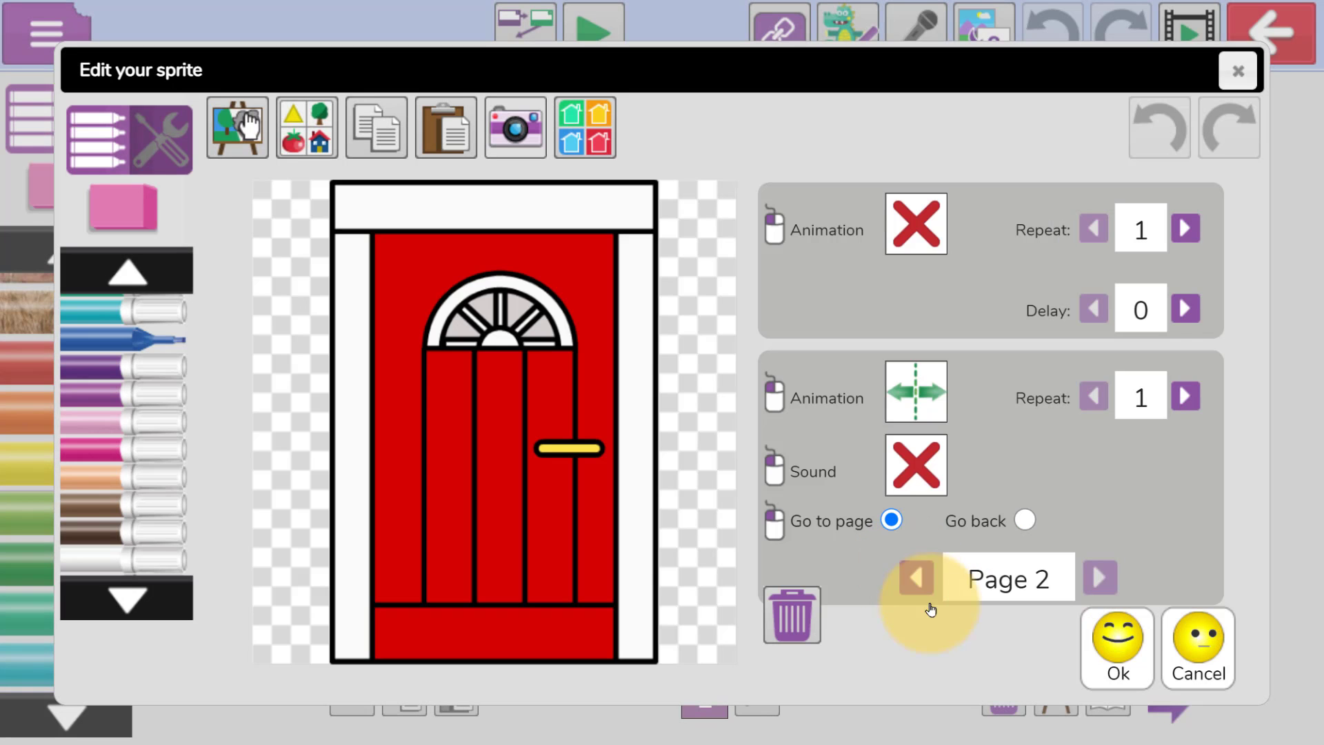
# Finish the door sprite and preview the story, testing that the door opens onto page 2
pyautogui.click(1117, 652)
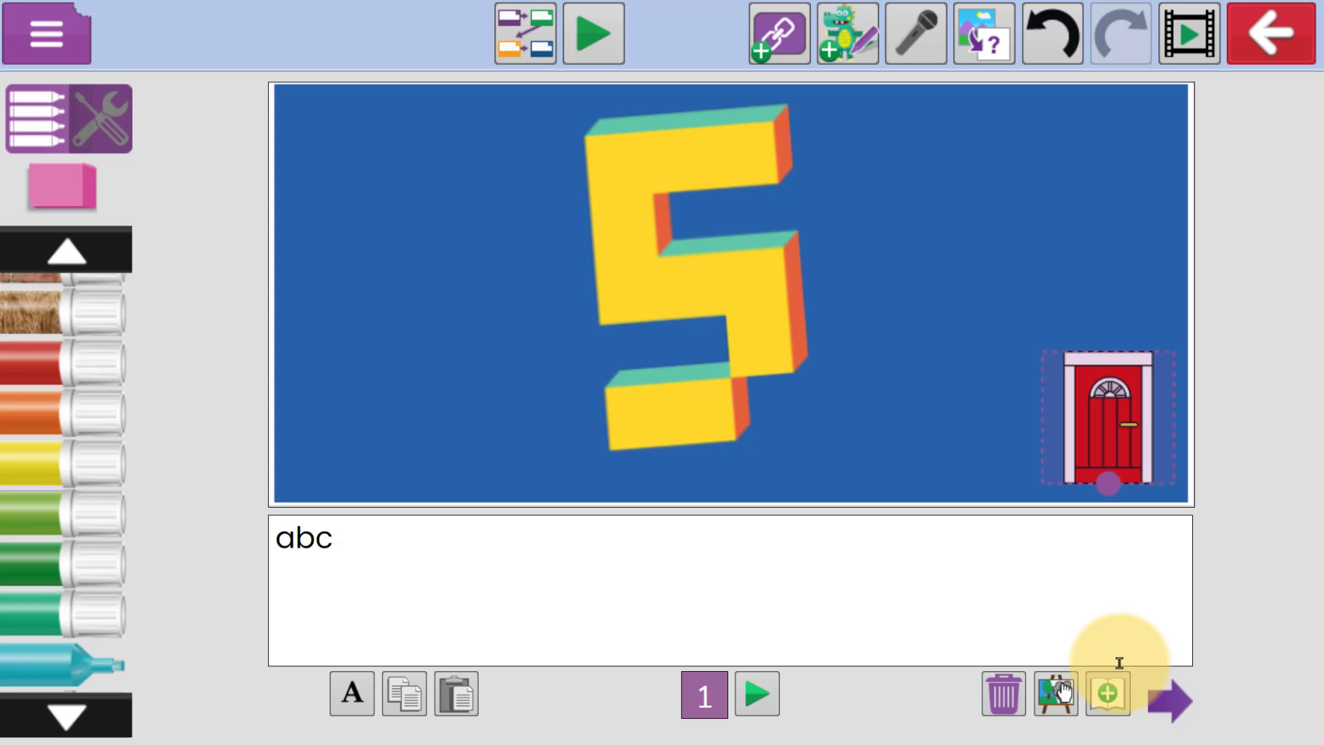
pyautogui.click(606, 31)
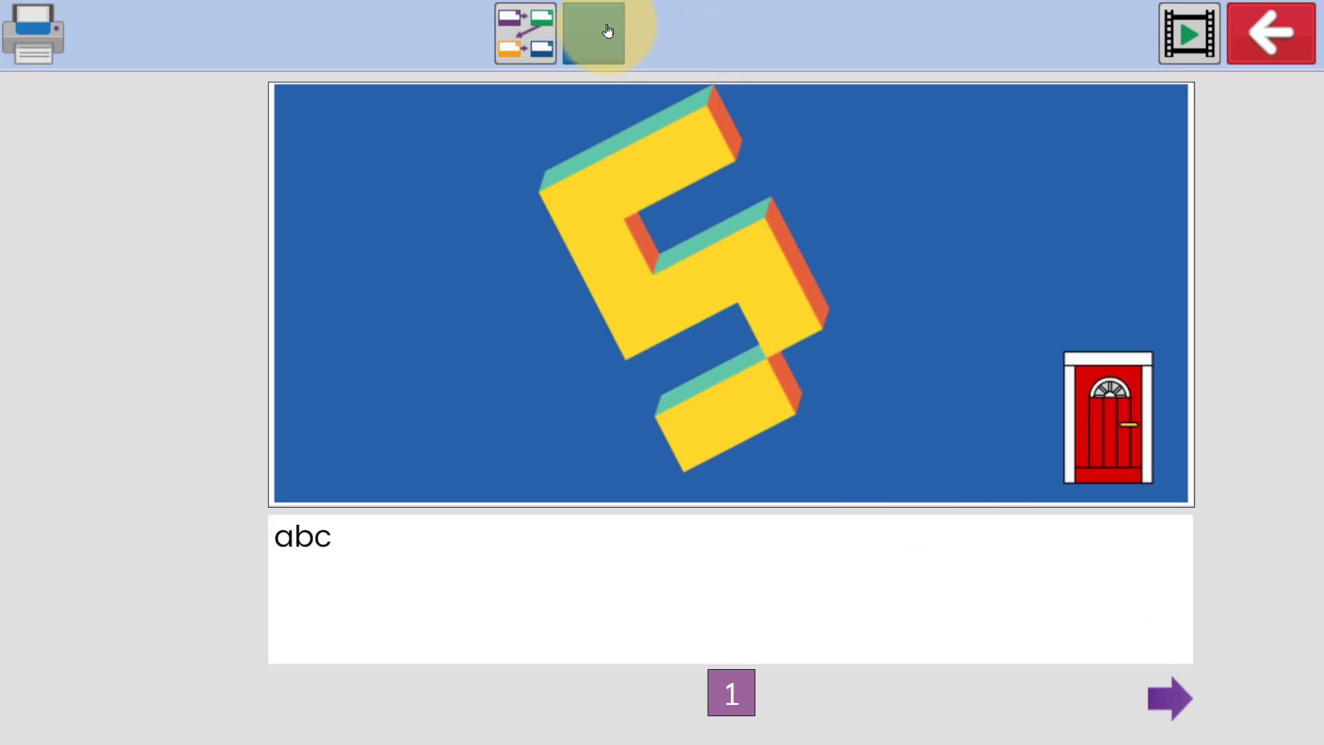
pyautogui.click(1096, 405)
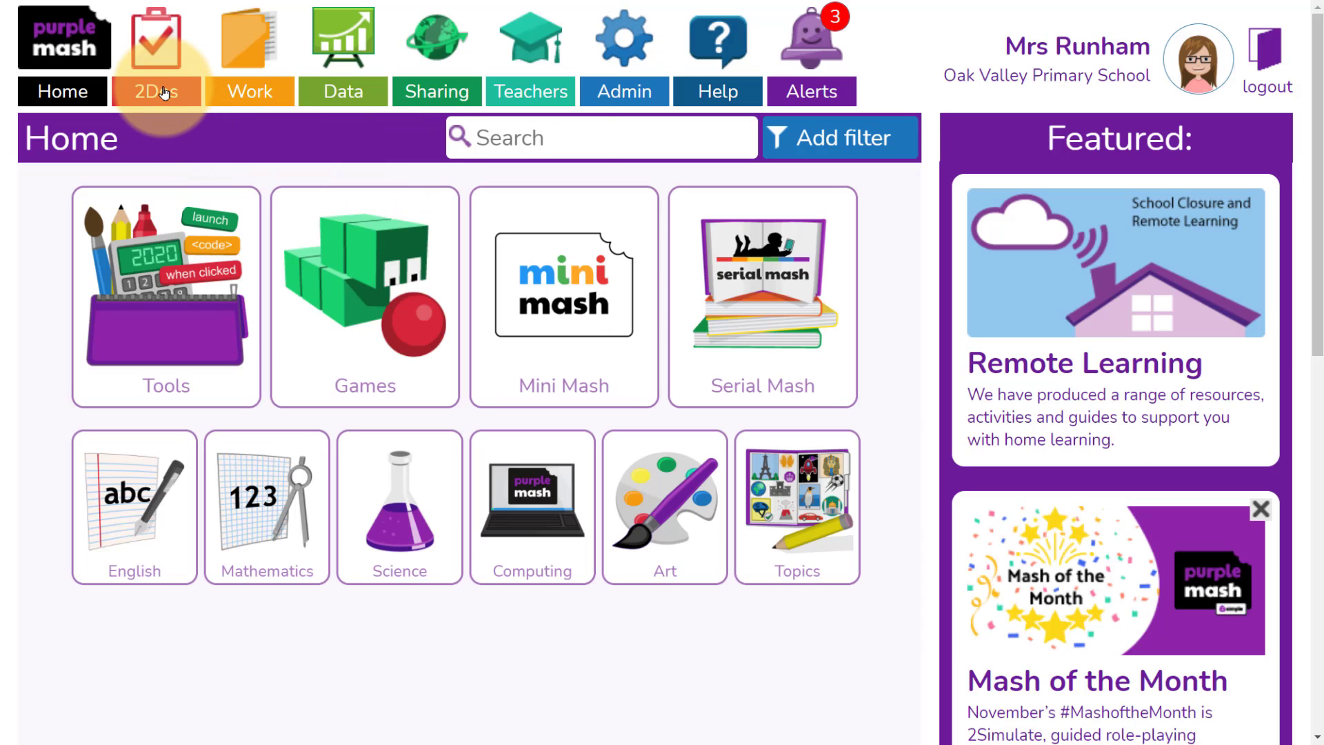
# Open the Advent Calendar 2Do's submissions folder from the 2Dos list
pyautogui.click(164, 93)
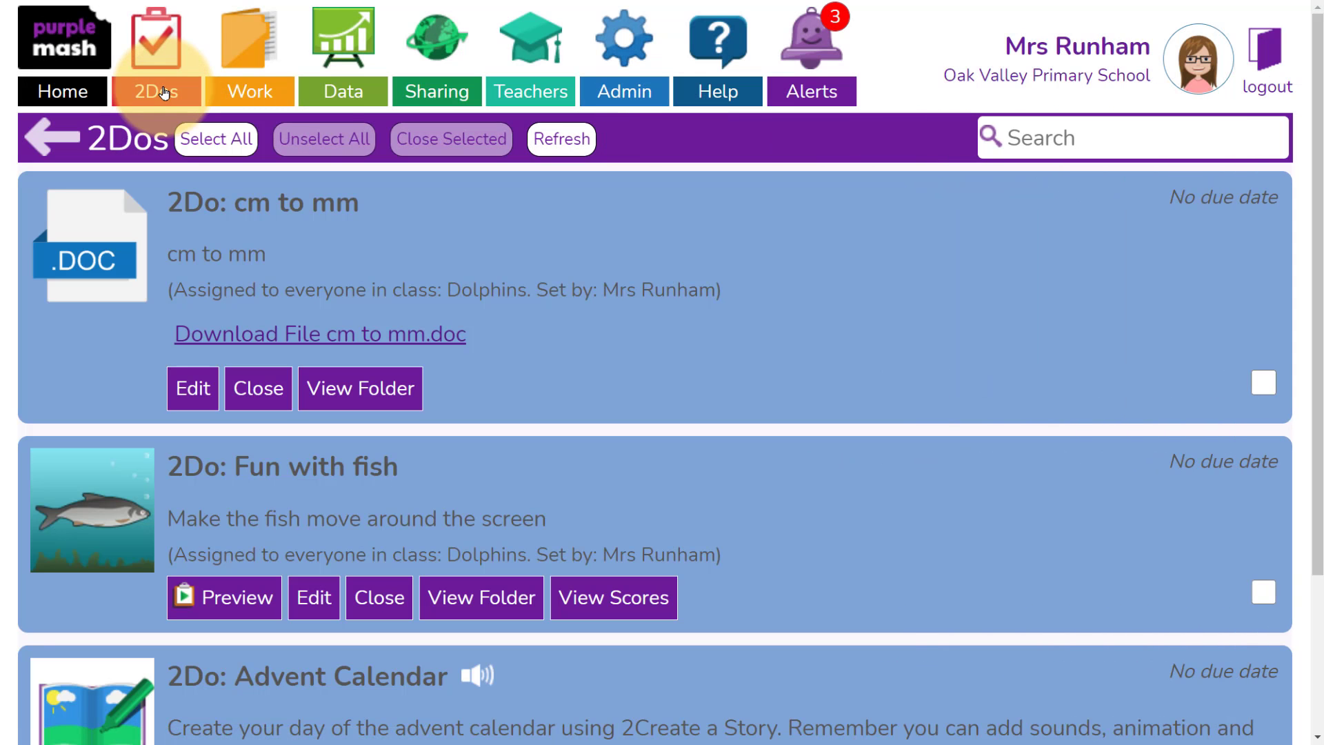
pyautogui.scroll(-3, 881, 334)
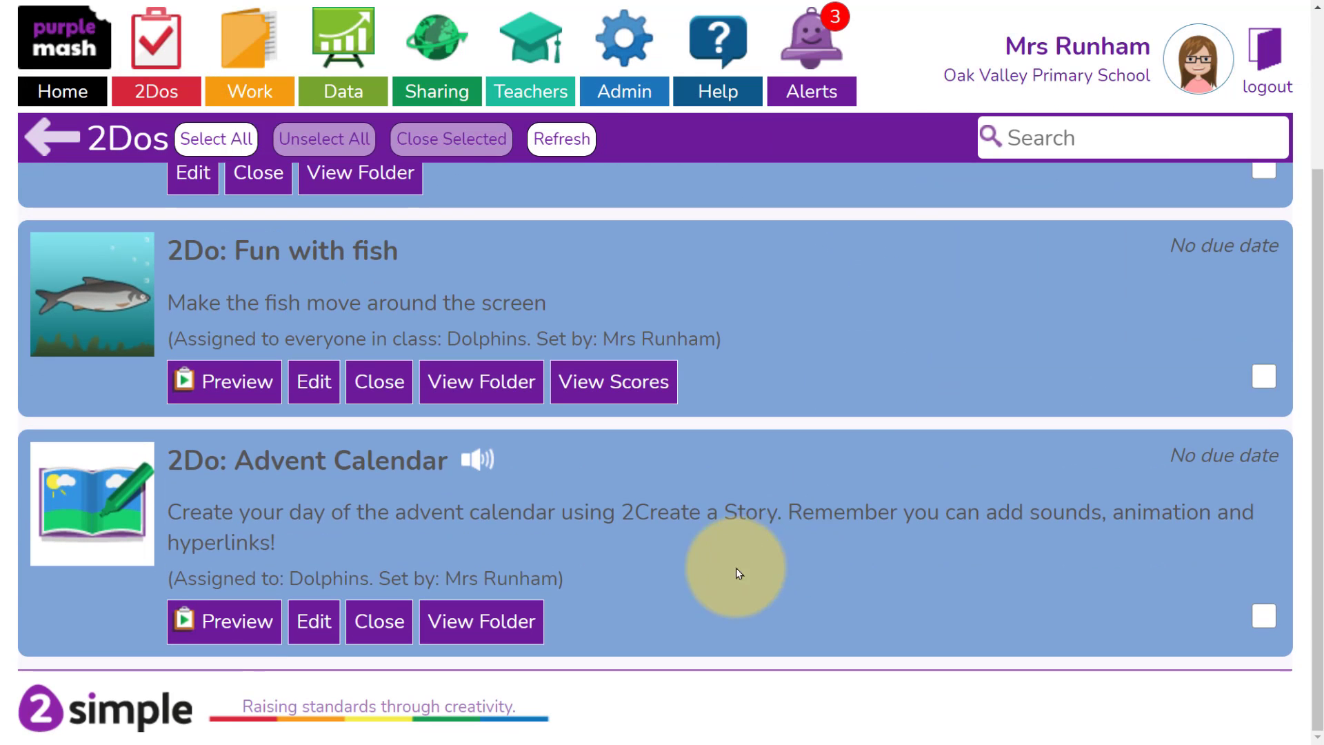
pyautogui.click(560, 624)
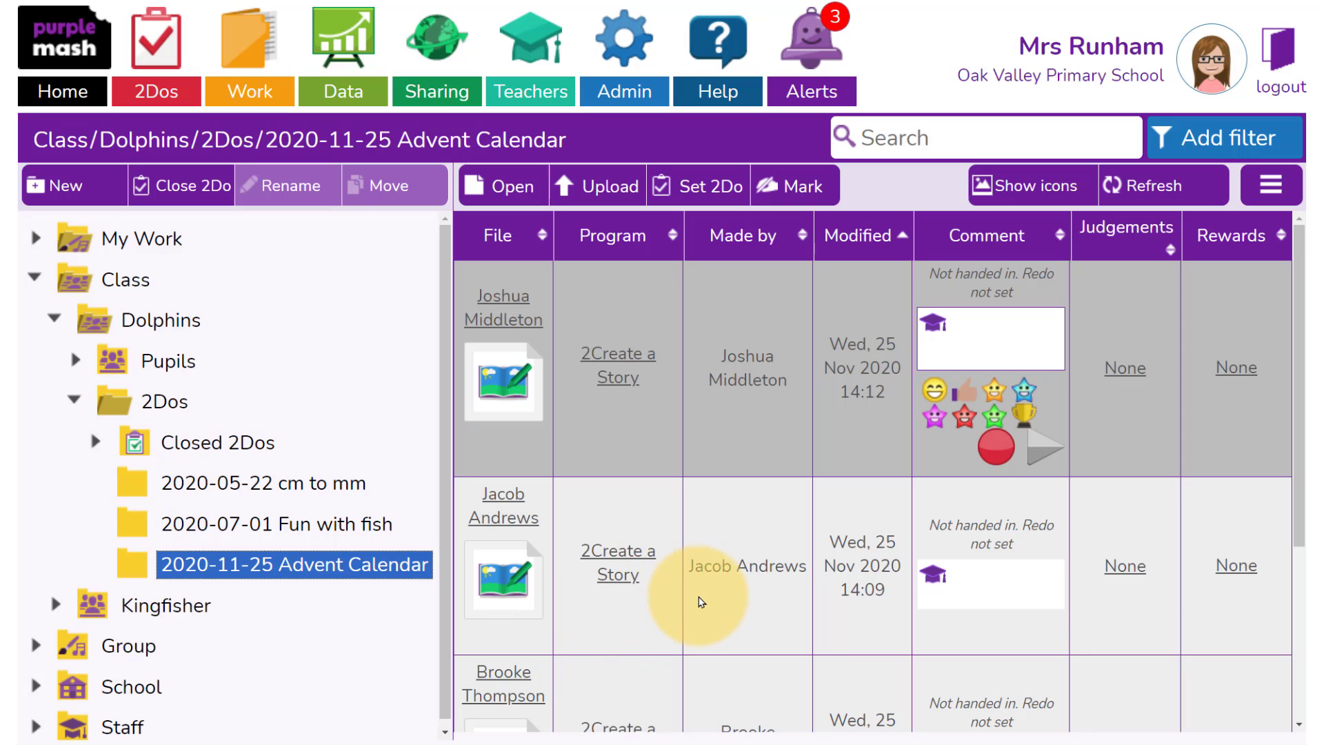
# Select all four pupils' stories, from the first file to the last
pyautogui.scroll(-4, 699, 601)
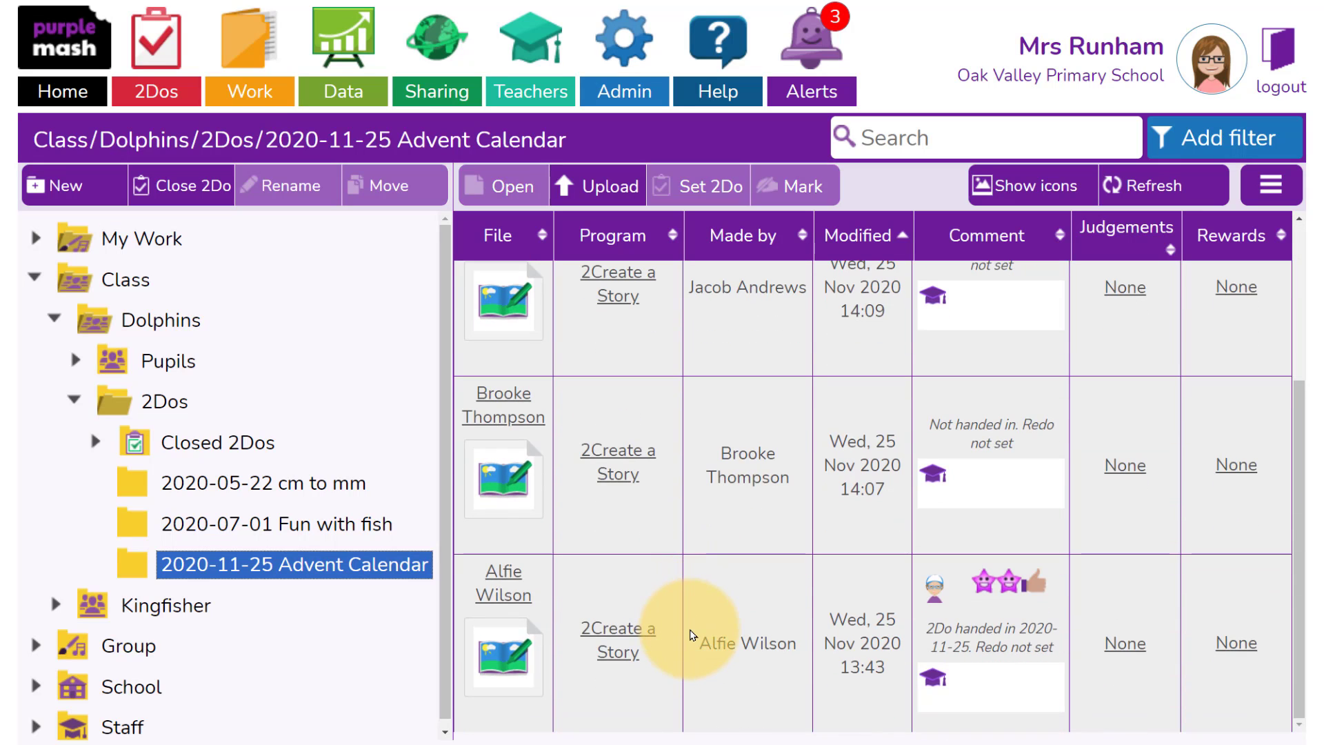
pyautogui.scroll(4, 698, 635)
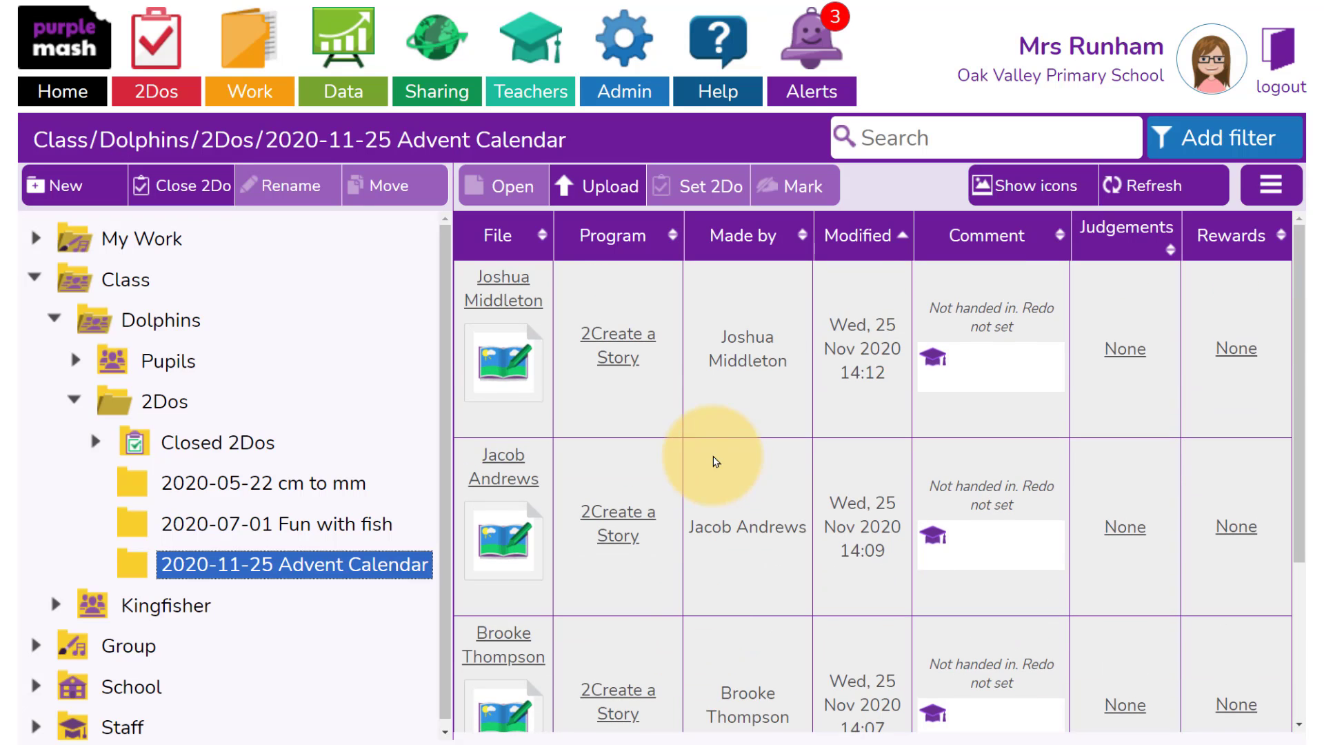
pyautogui.click(705, 422)
pyautogui.scroll(-4, 733, 509)
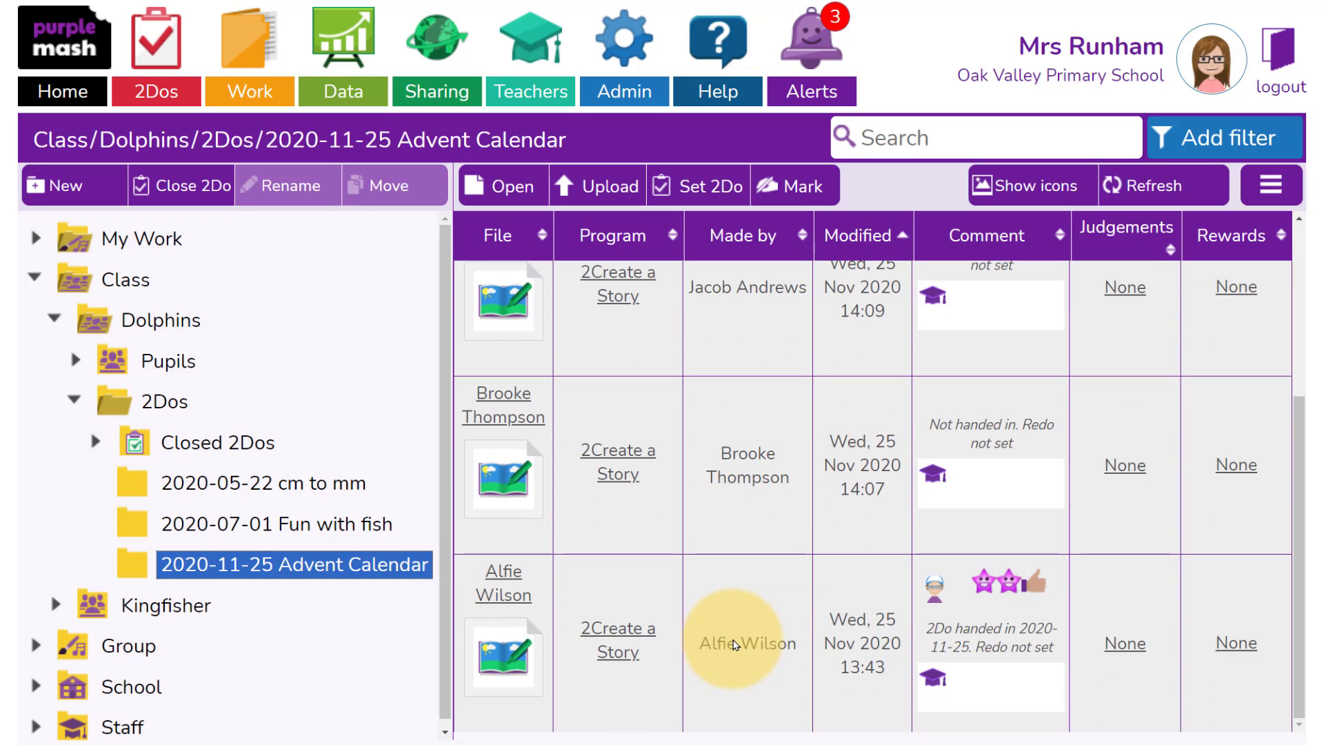
pyautogui.click(735, 644)
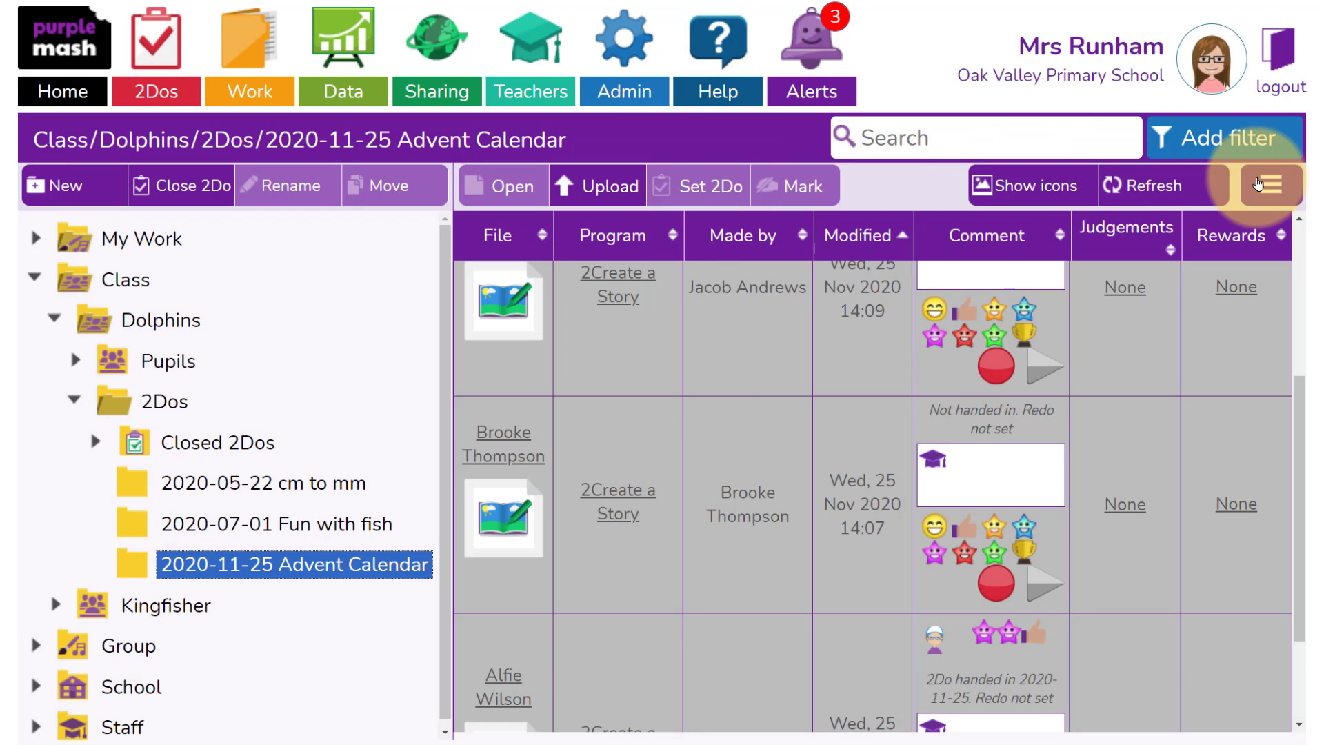
# Push the four selected stories to the Advent Calendar display board via 2Displayboard
pyautogui.click(1271, 185)
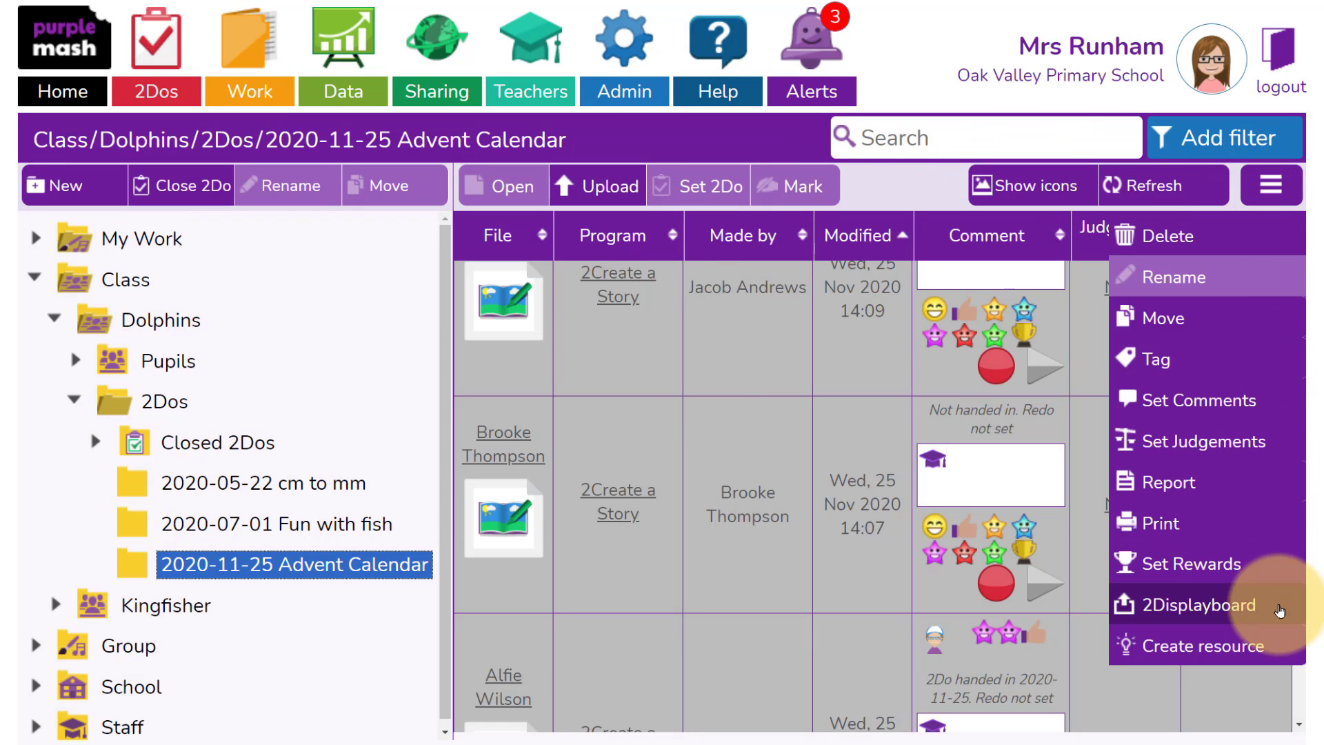
pyautogui.click(1278, 606)
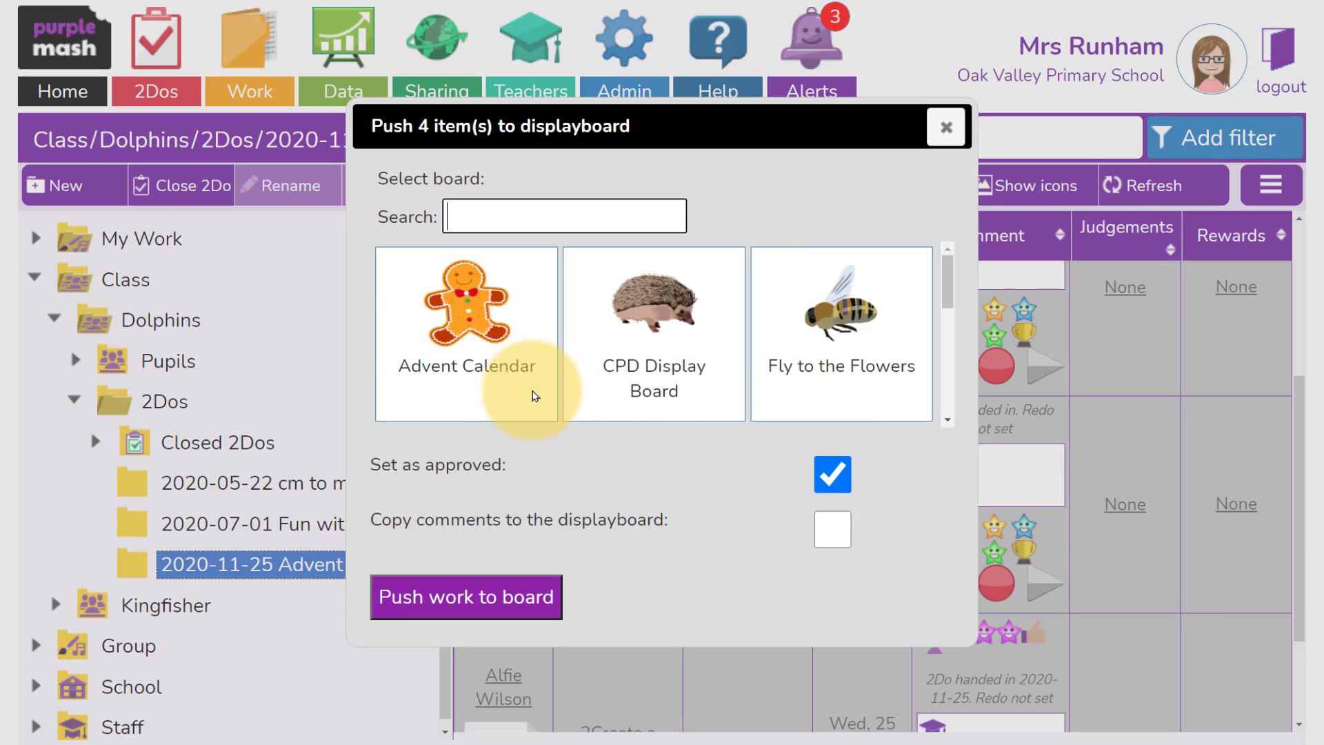
pyautogui.click(529, 397)
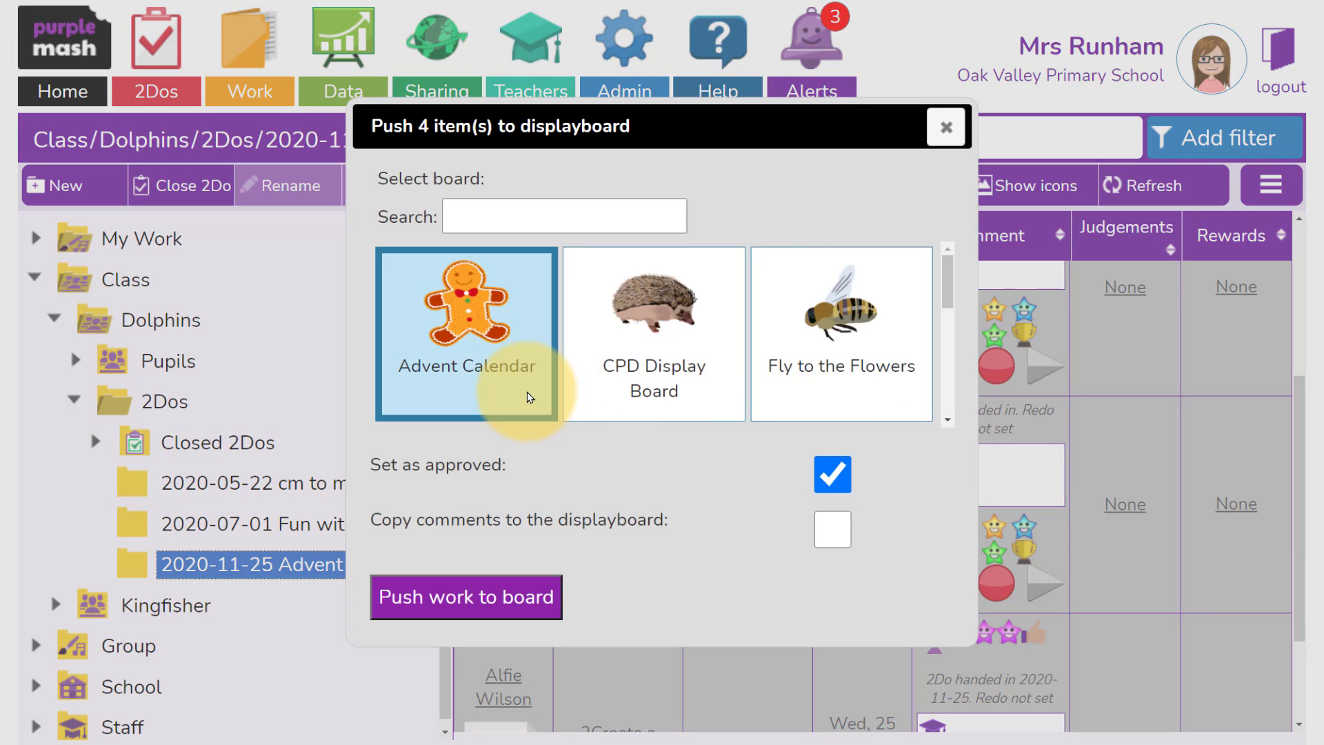
pyautogui.click(546, 606)
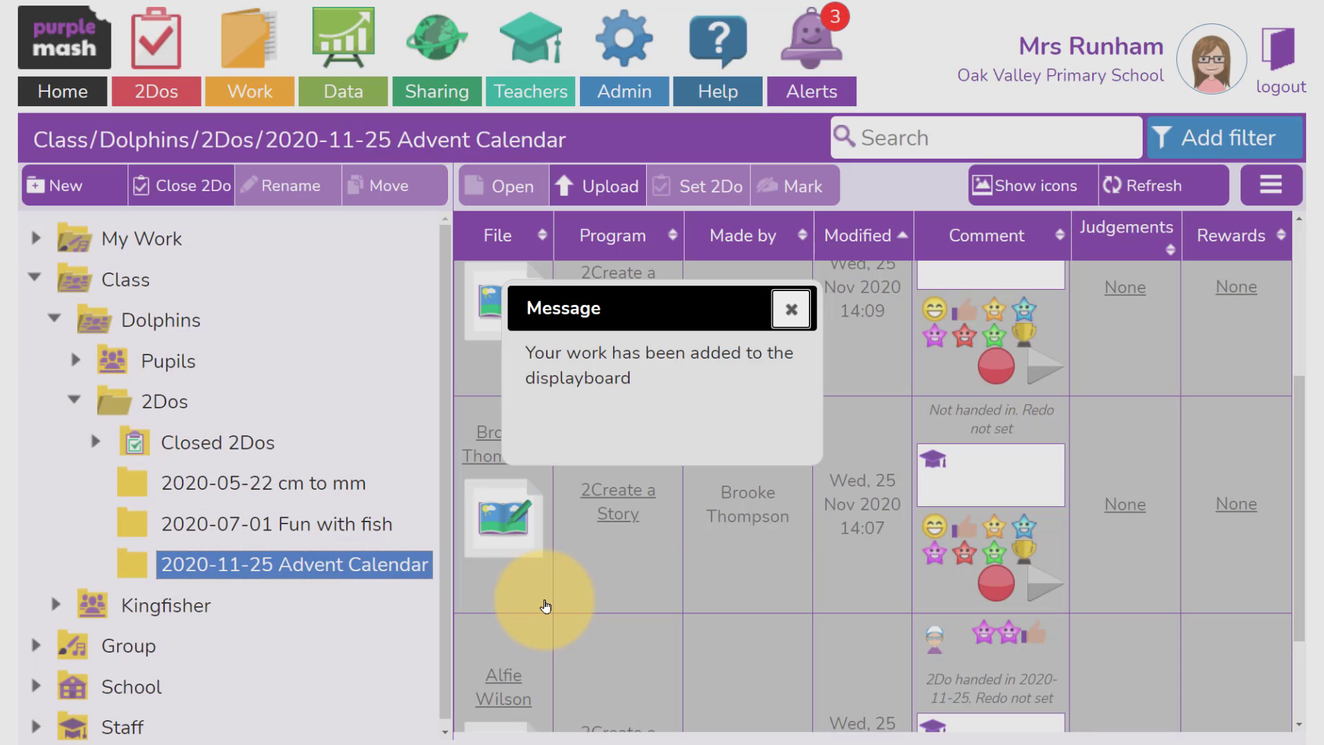
pyautogui.click(791, 309)
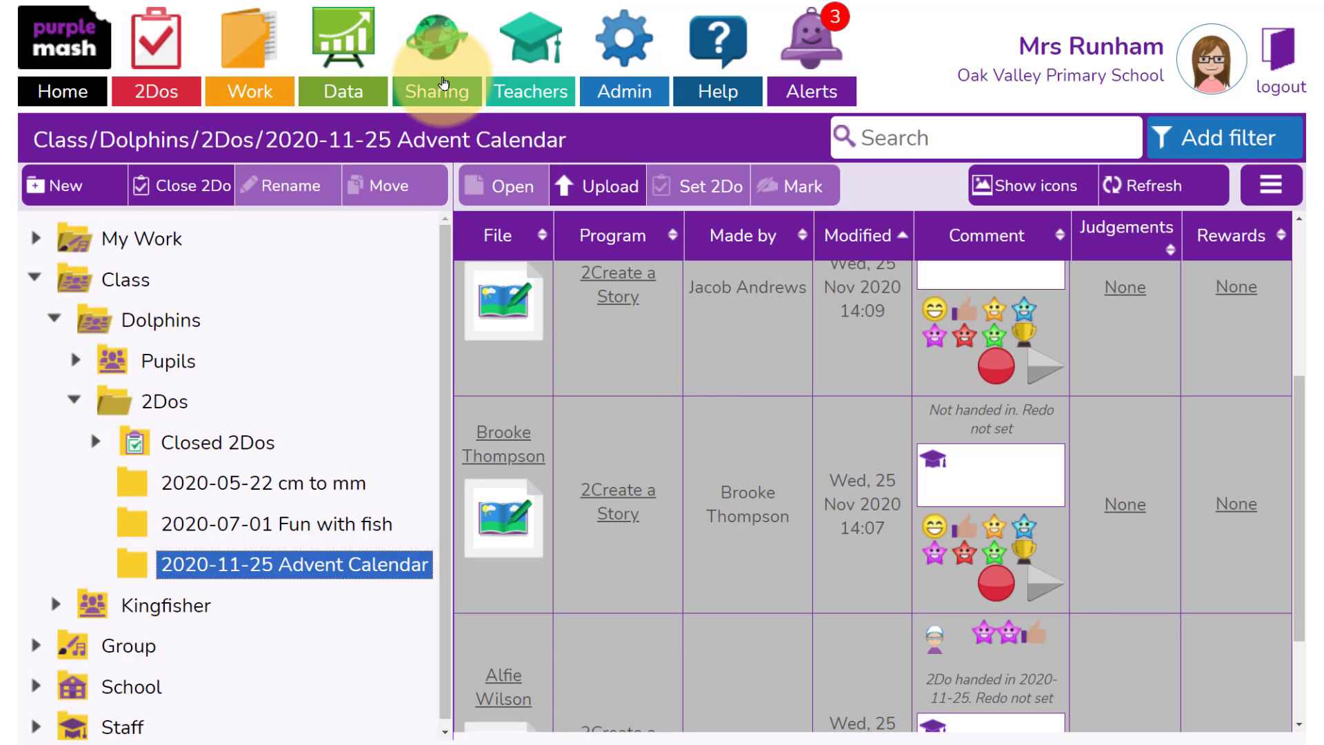
# Open the Advent Calendar board, read through the day 1 story, then open day 2
pyautogui.click(437, 53)
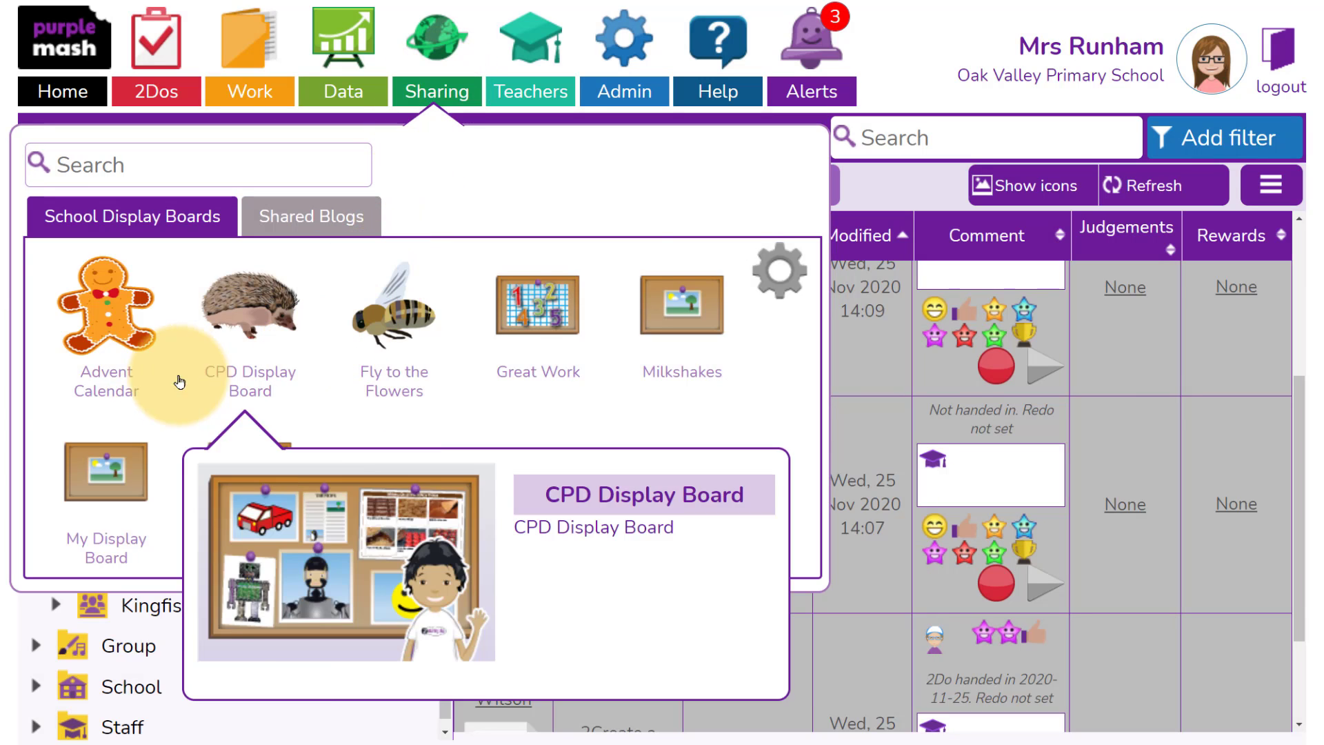
pyautogui.click(120, 331)
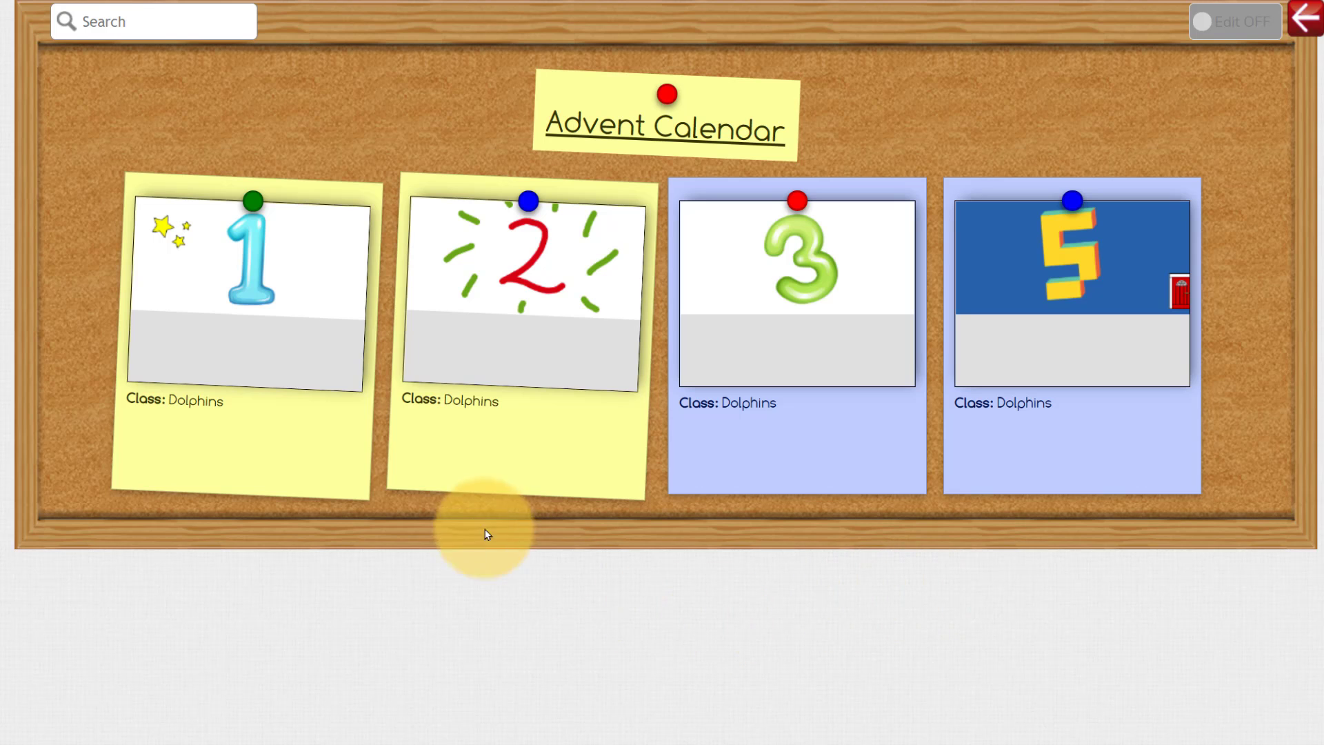
pyautogui.click(338, 404)
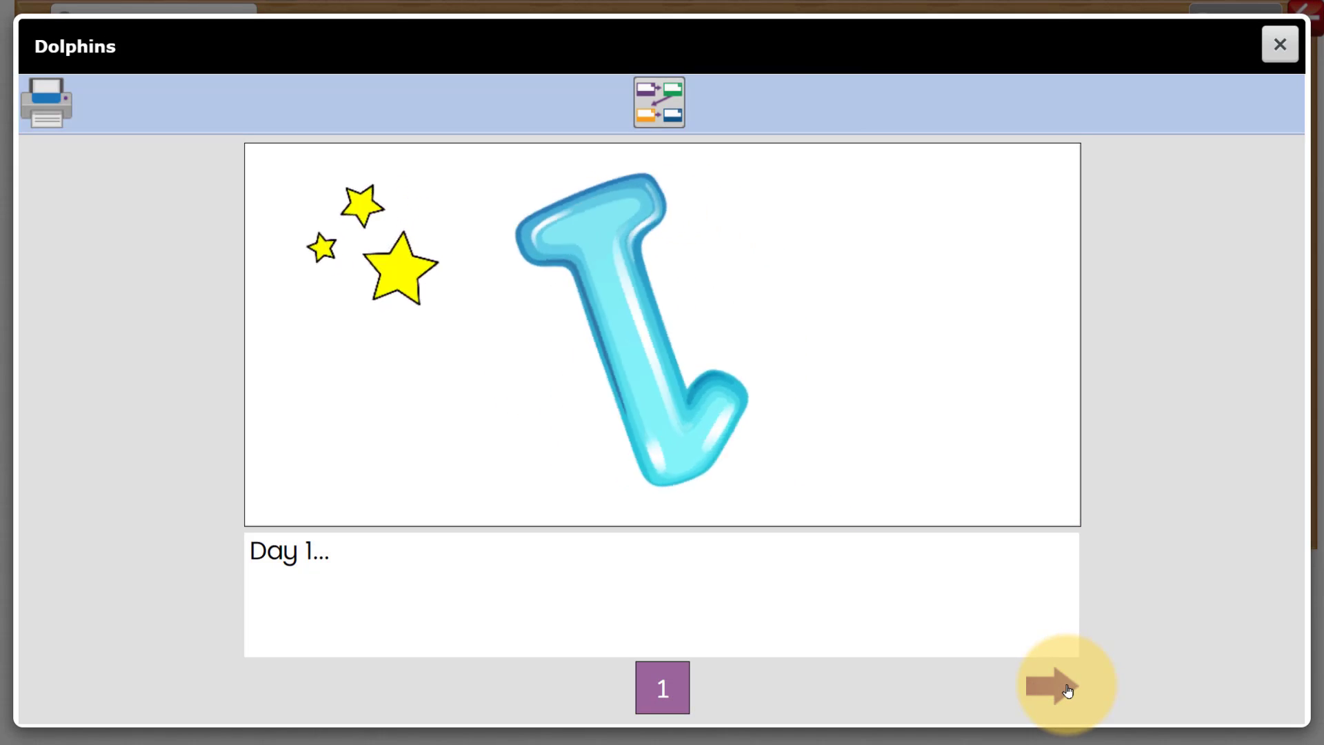
pyautogui.click(1066, 688)
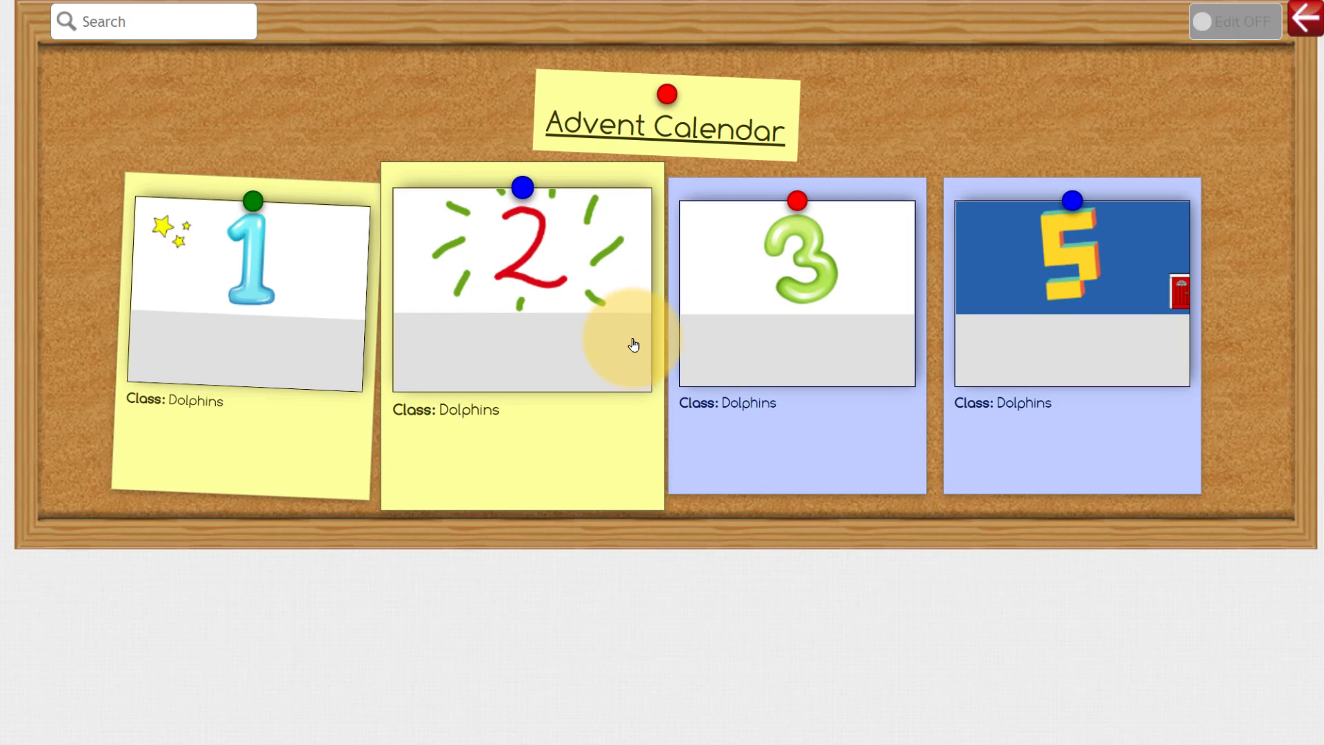
pyautogui.click(631, 344)
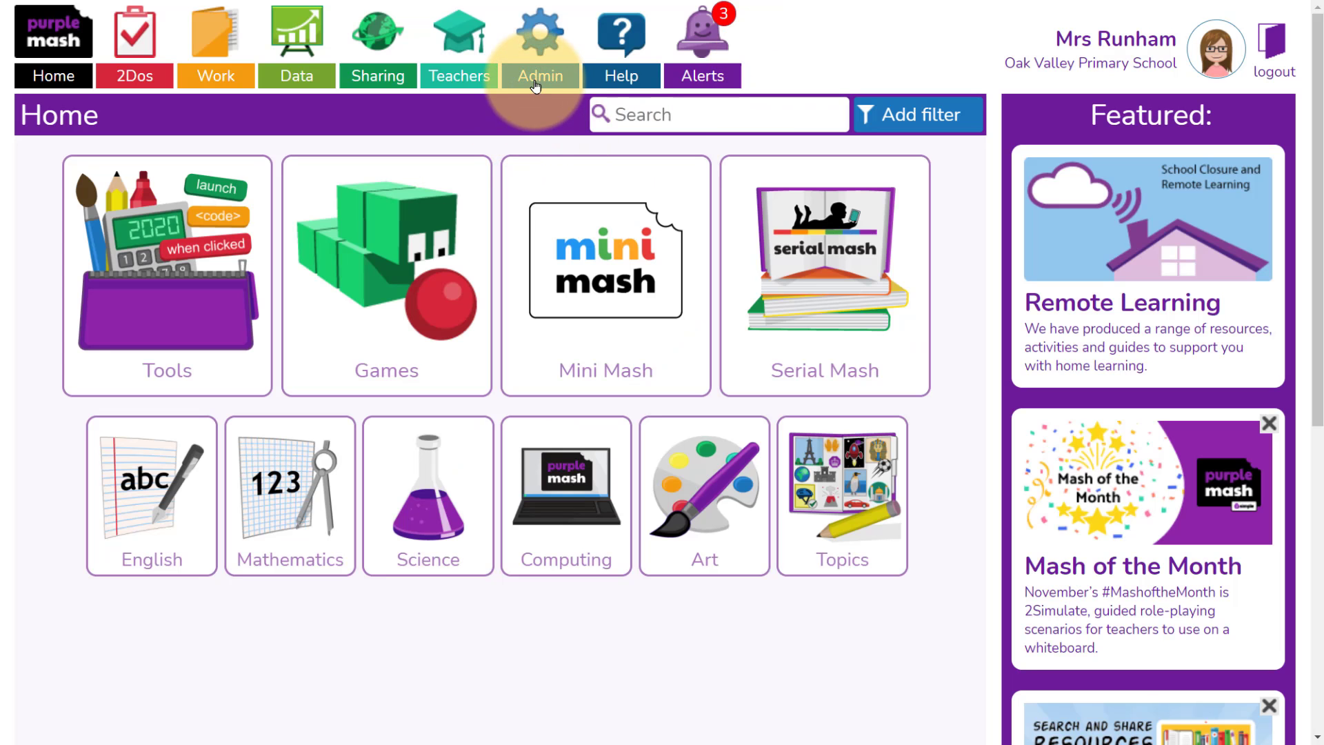
# Make the Advent Calendar board visible to public, save it, and show its QR code and URL
pyautogui.click(536, 82)
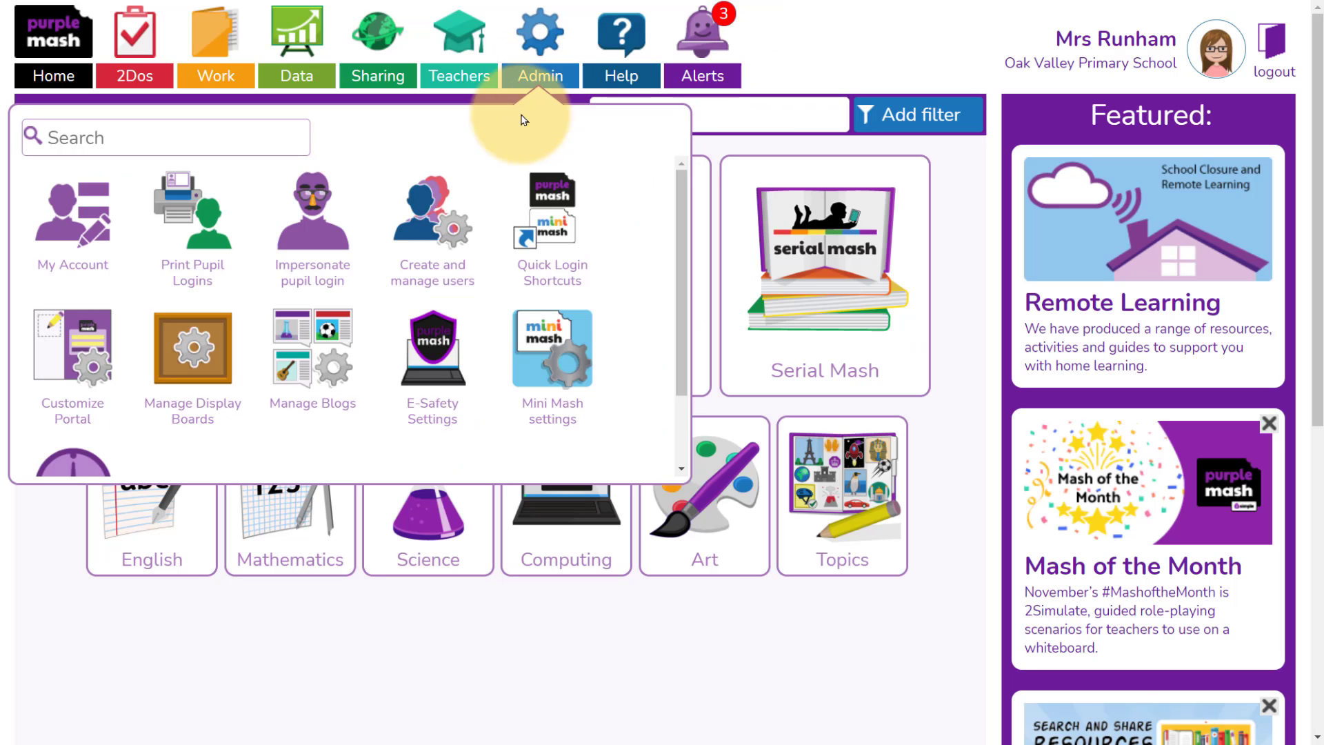
pyautogui.click(196, 377)
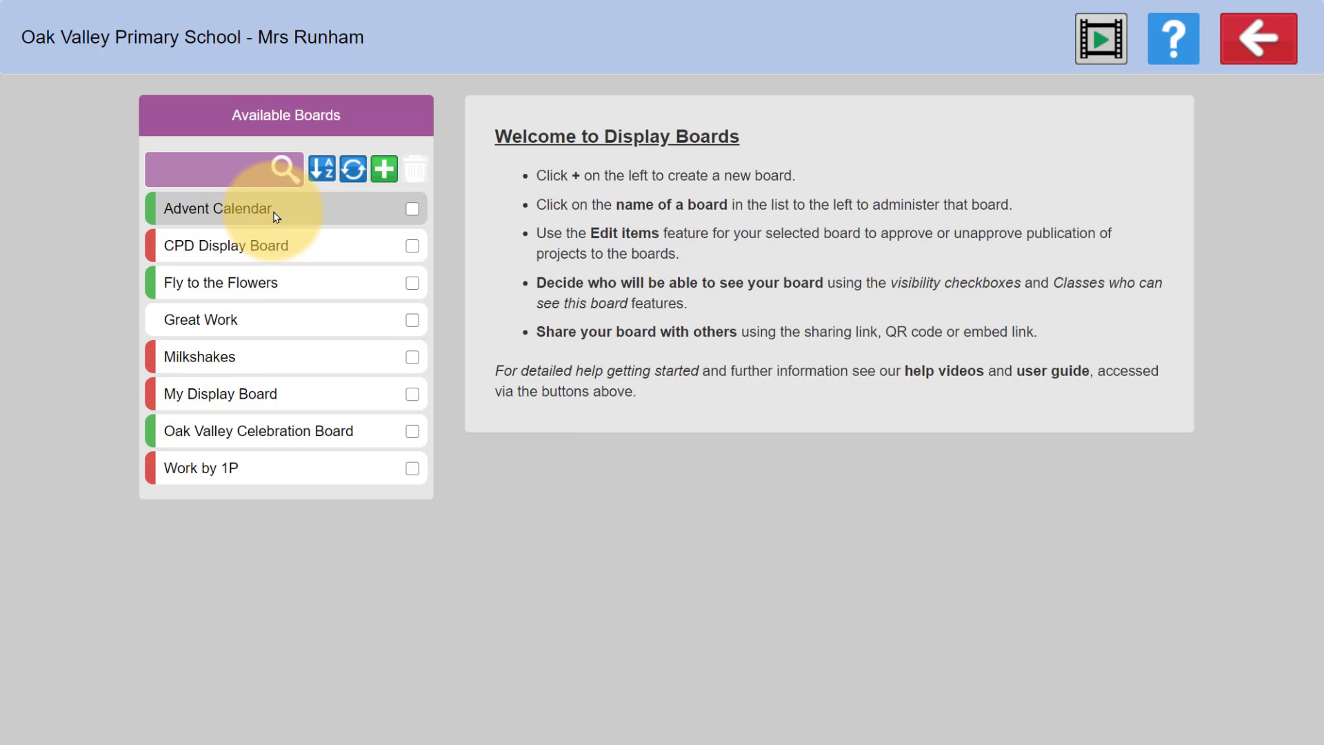
pyautogui.click(275, 215)
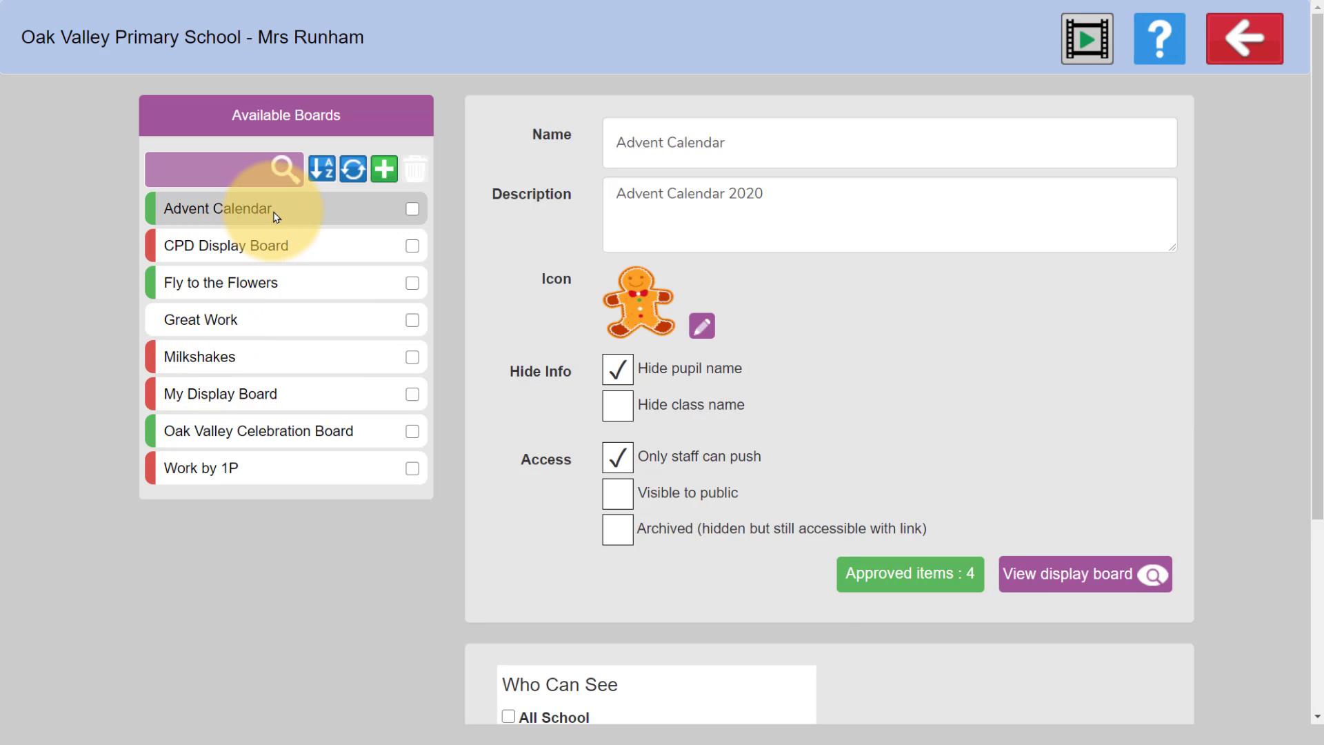
pyautogui.click(614, 500)
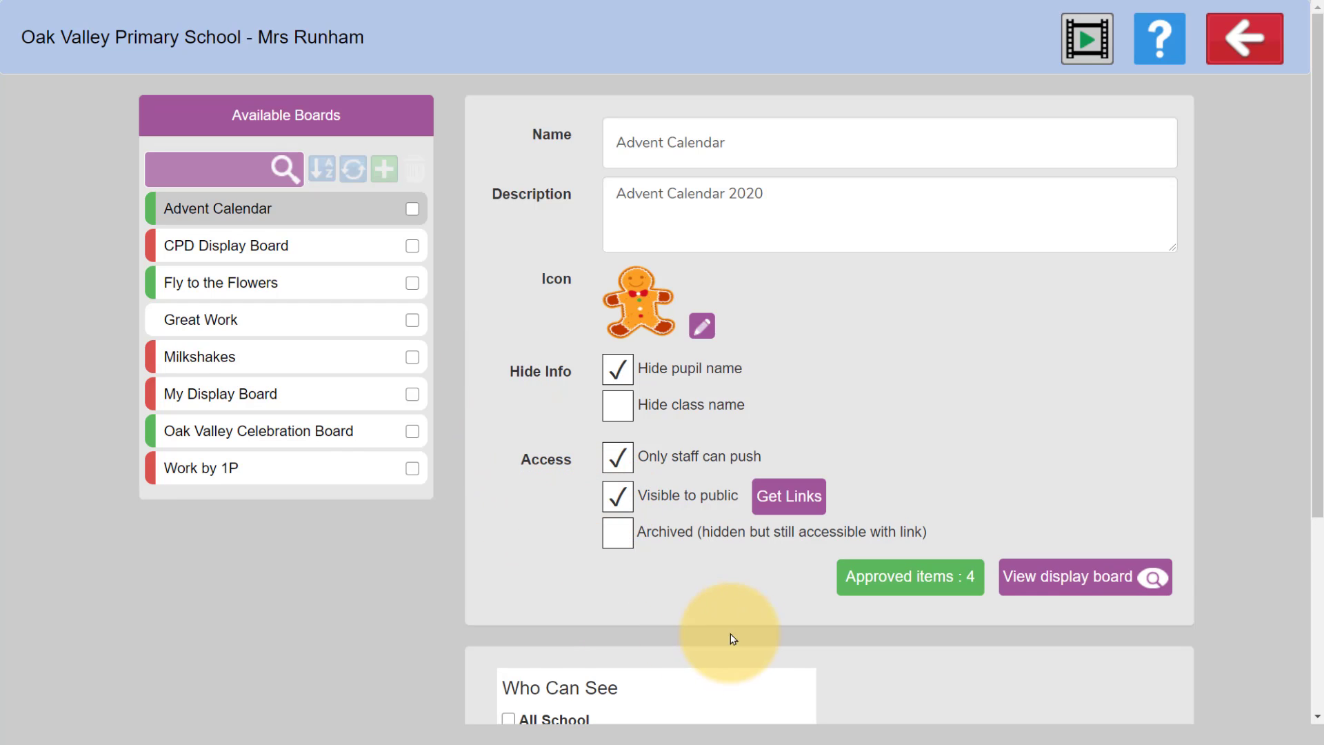
pyautogui.scroll(-4, 783, 606)
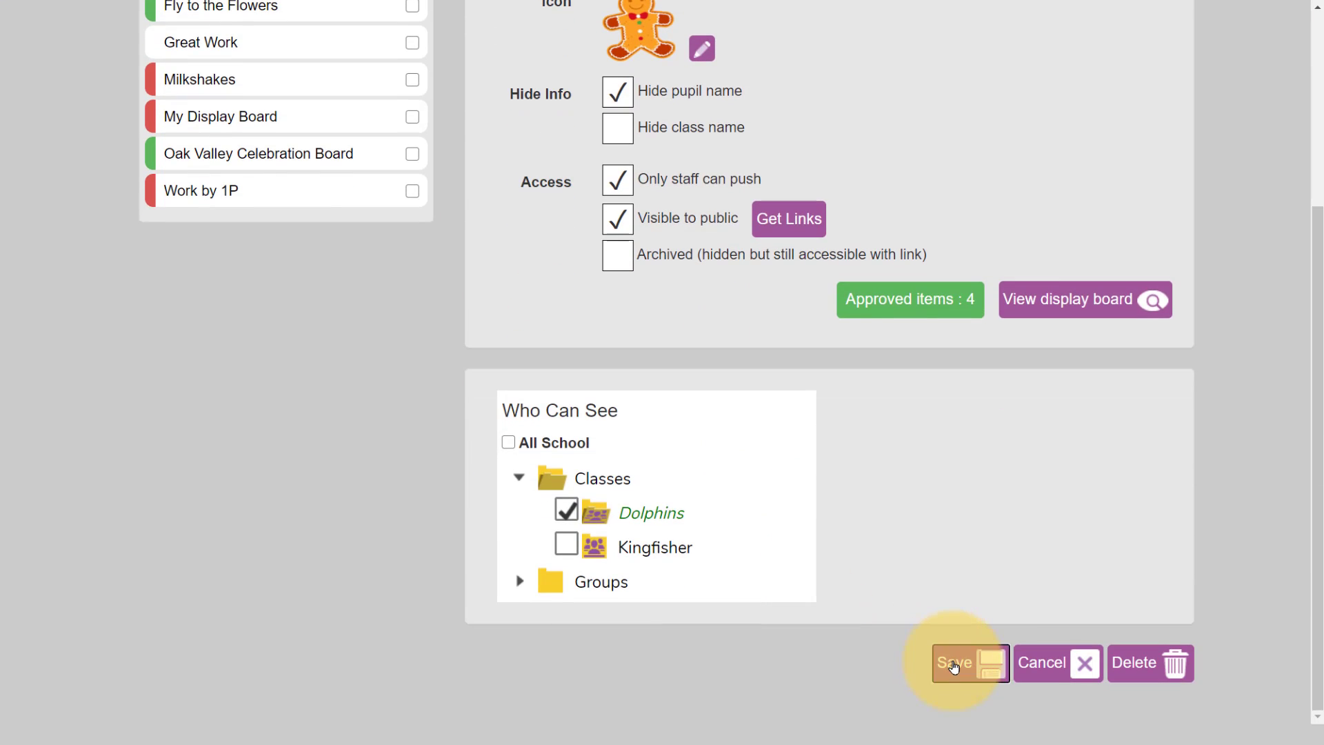
pyautogui.click(953, 666)
pyautogui.click(936, 180)
pyautogui.click(818, 223)
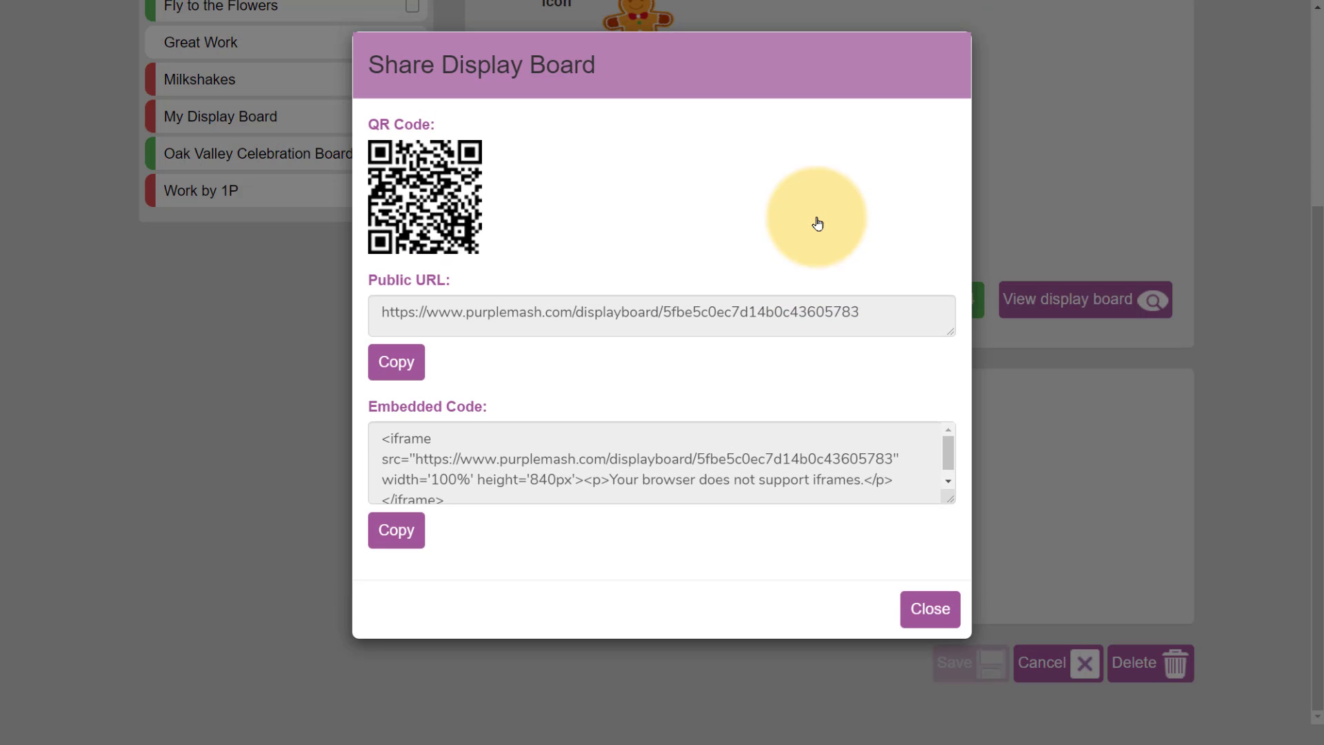